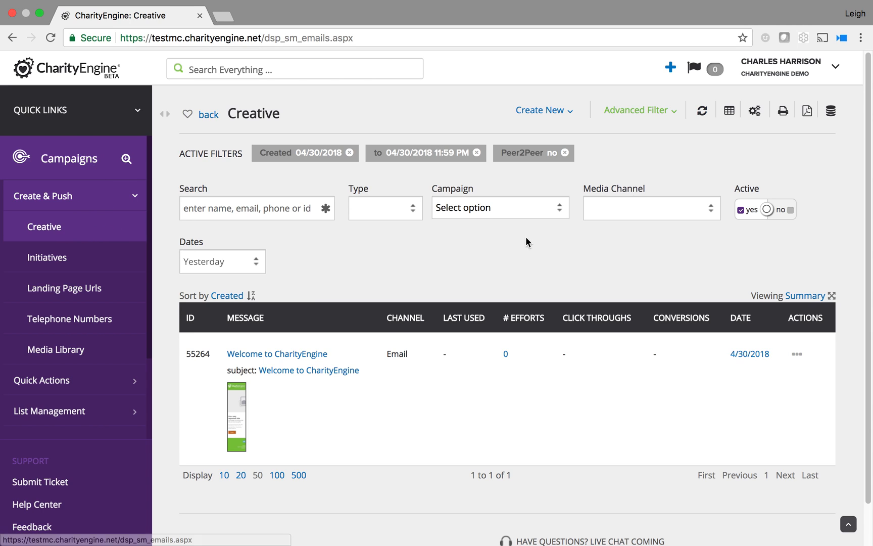
Start a new email creative with the Email Builder and clear the workspace by collapsing the side navigation and dismissing the welcome message.
{"action": "left_click", "coordinate": [541, 111]}
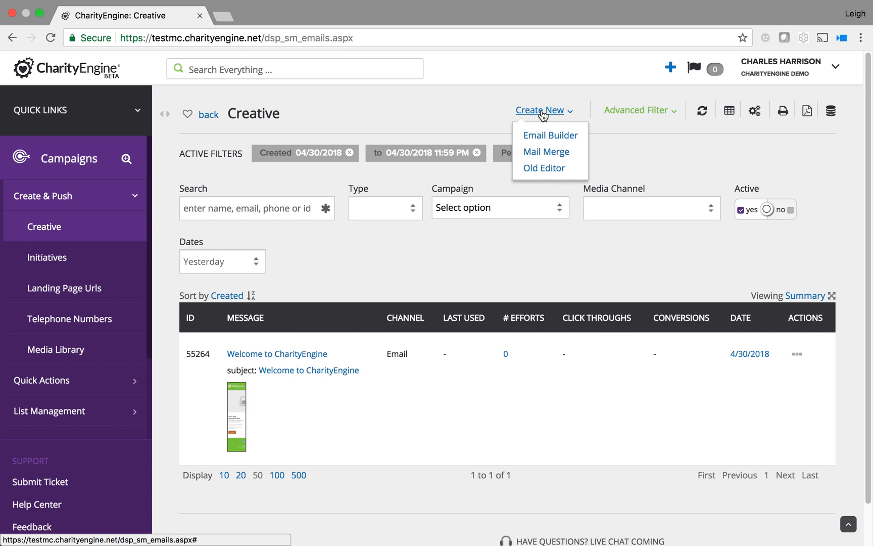
{"action": "left_click", "coordinate": [551, 135]}
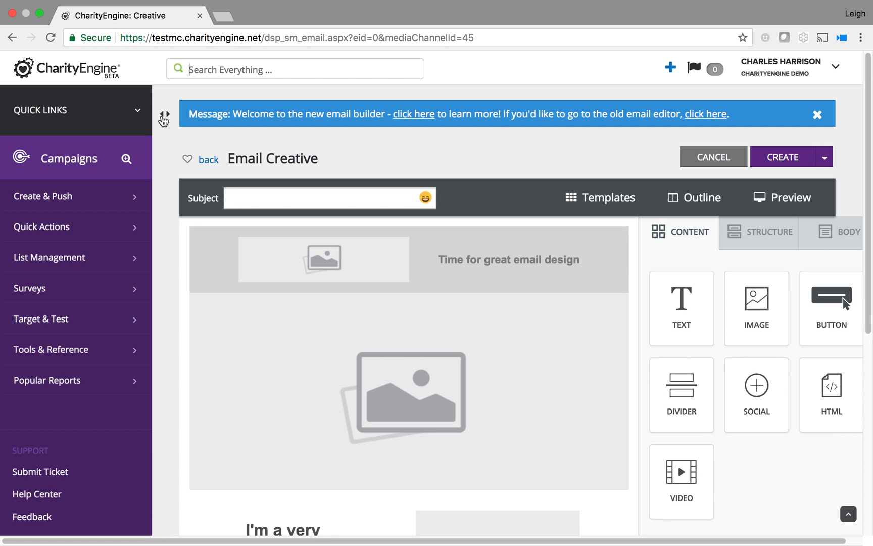
{"action": "left_click", "coordinate": [162, 115]}
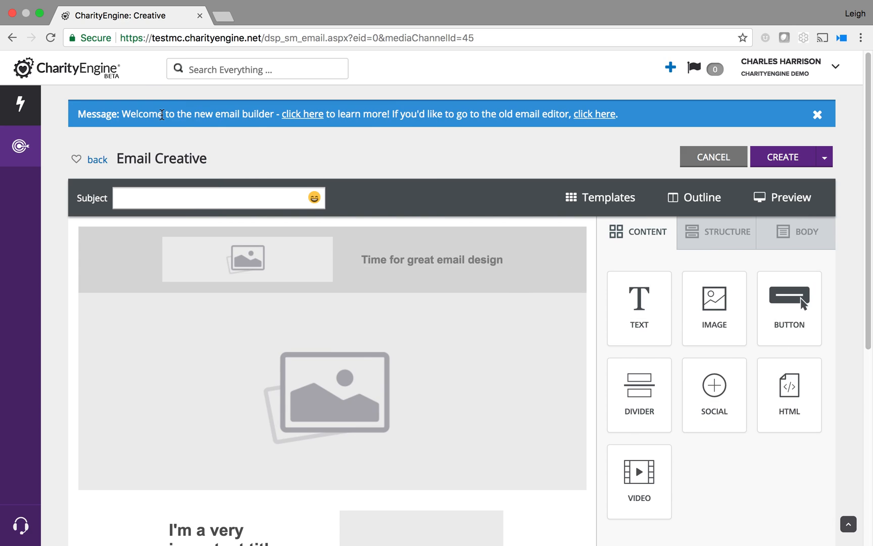
{"action": "left_click", "coordinate": [818, 116]}
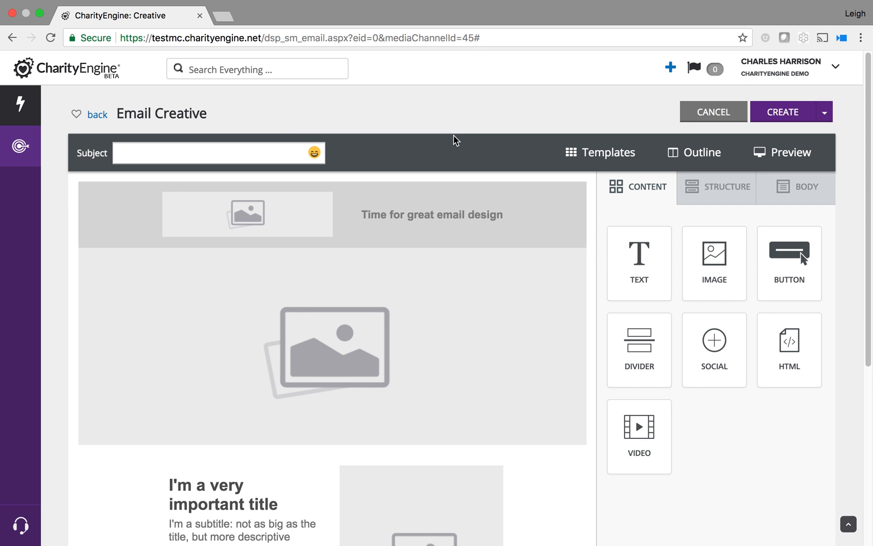
Apply the Basic Green CharityEngine Template to the email and look through its header and footer.
{"action": "scroll", "coordinate": [150, 361], "scroll_direction": "down", "scroll_amount": 1}
{"action": "scroll", "coordinate": [150, 361], "scroll_direction": "down", "scroll_amount": 3}
{"action": "scroll", "coordinate": [150, 361], "scroll_direction": "up", "scroll_amount": 3}
{"action": "left_click", "coordinate": [622, 158]}
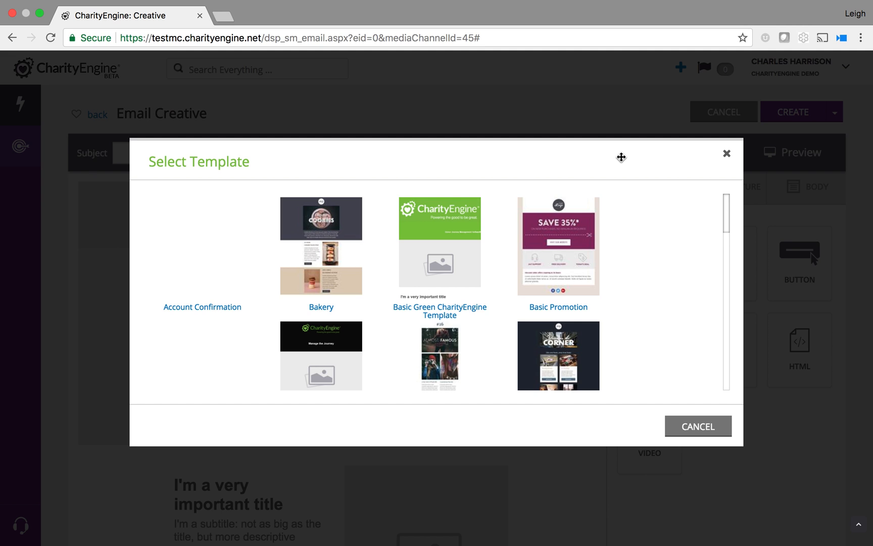
{"action": "left_click", "coordinate": [442, 225]}
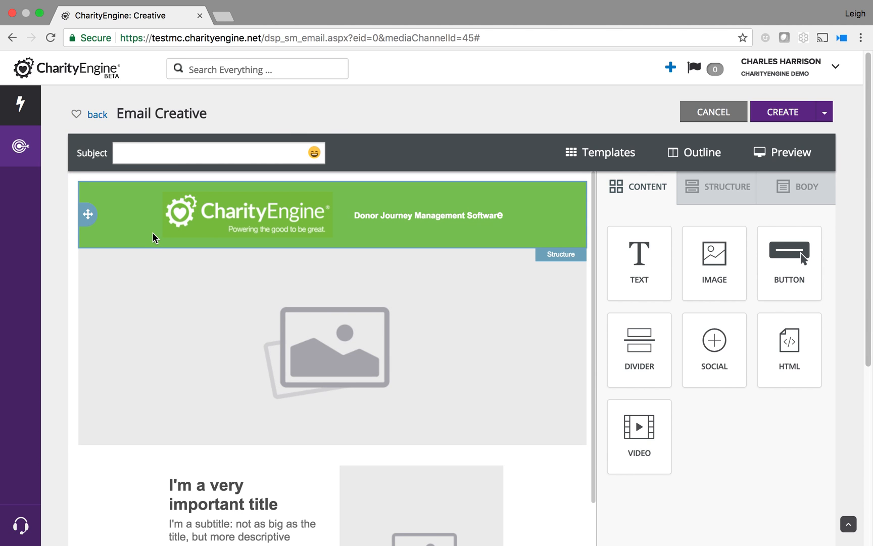
{"action": "scroll", "coordinate": [157, 301], "scroll_direction": "down", "scroll_amount": 10}
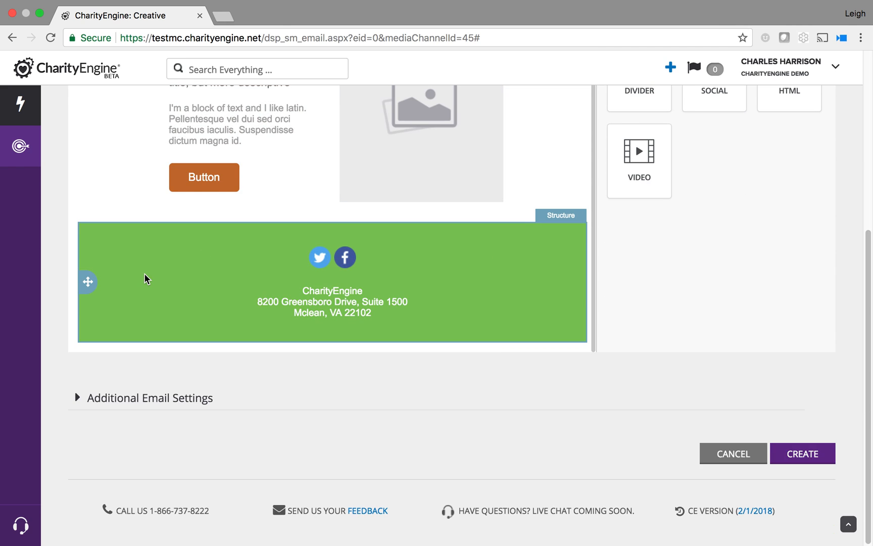
{"action": "scroll", "coordinate": [145, 275], "scroll_direction": "up", "scroll_amount": 10}
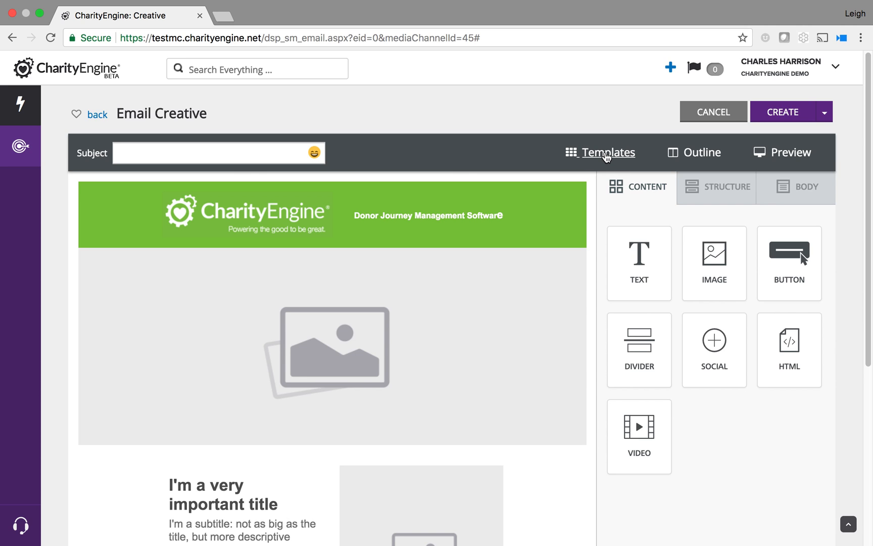
Replace the email's design with the black CharityEngine template that has the "Manage the Journey" header.
{"action": "left_click", "coordinate": [606, 155]}
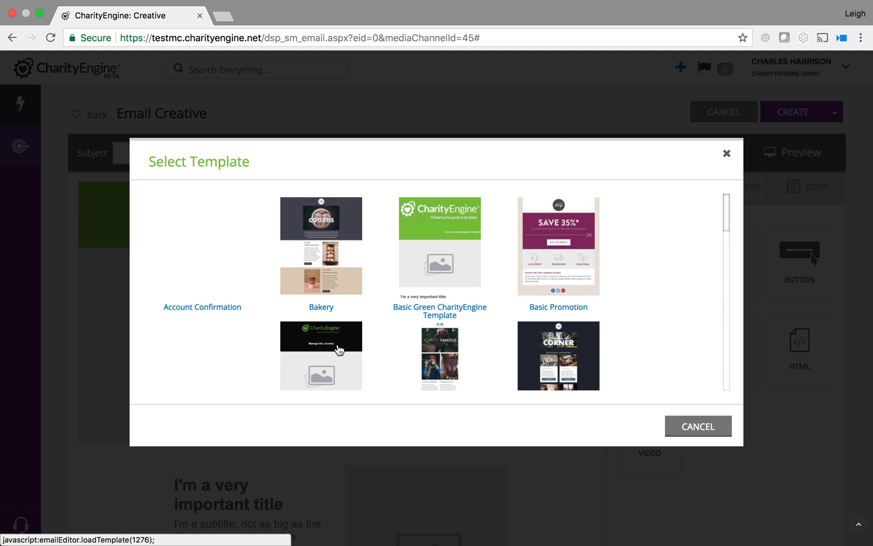
{"action": "left_click", "coordinate": [338, 350]}
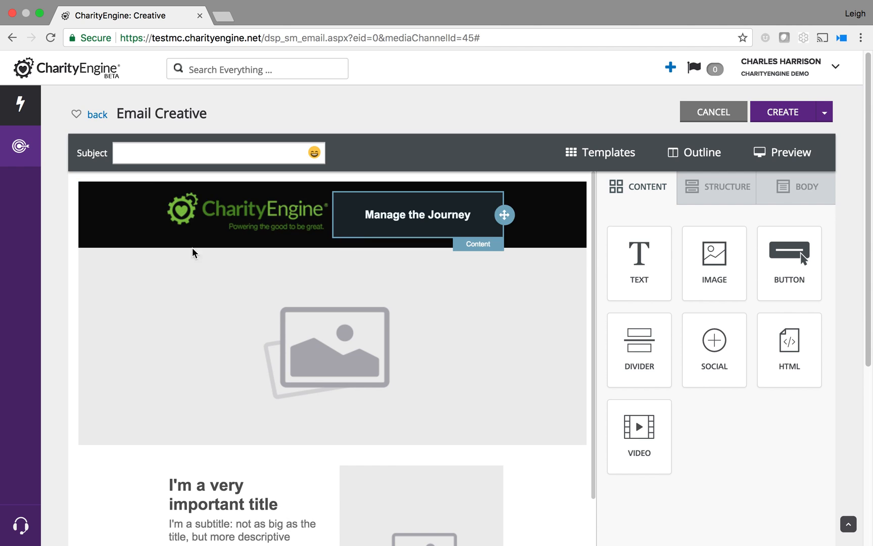
{"action": "scroll", "coordinate": [202, 273], "scroll_direction": "down", "scroll_amount": 10}
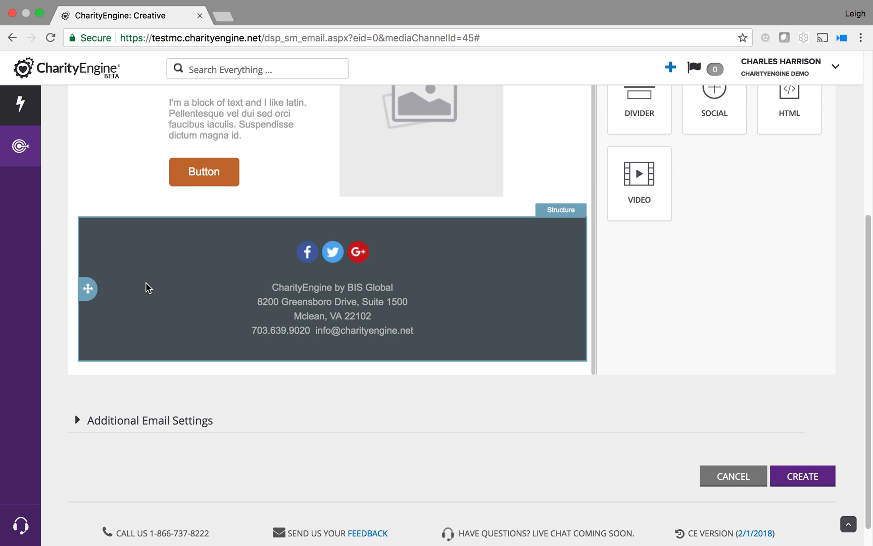
{"action": "scroll", "coordinate": [146, 287], "scroll_direction": "up", "scroll_amount": 10}
{"action": "scroll", "coordinate": [146, 287], "scroll_direction": "down", "scroll_amount": 1}
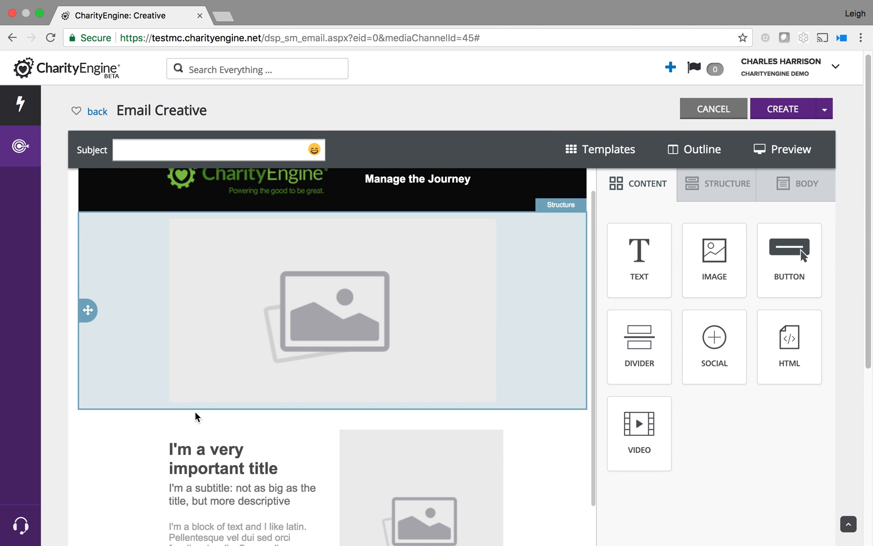
Review the template's sections and inspect the row properties of the large image row and the two-column title row.
{"action": "scroll", "coordinate": [164, 411], "scroll_direction": "down", "scroll_amount": 1}
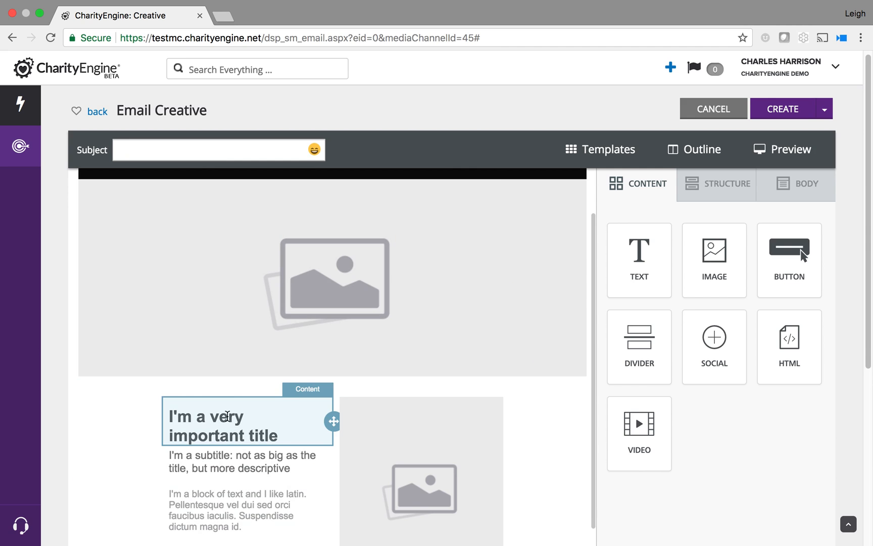
{"action": "scroll", "coordinate": [328, 474], "scroll_direction": "down", "scroll_amount": 6}
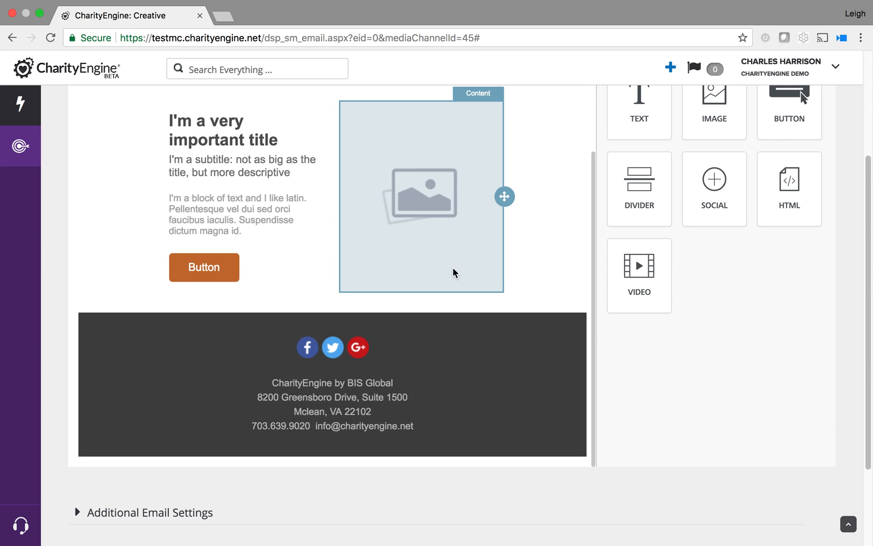
{"action": "scroll", "coordinate": [522, 284], "scroll_direction": "up", "scroll_amount": 6}
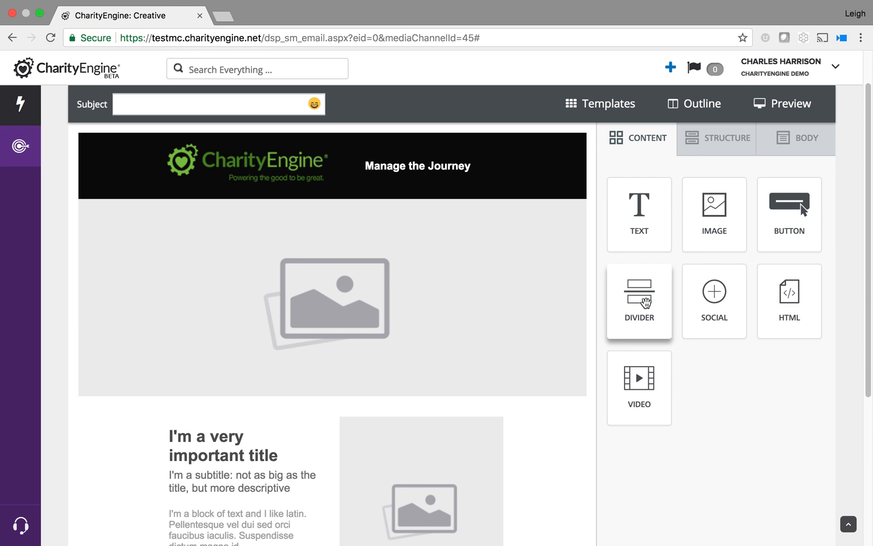
{"action": "left_click", "coordinate": [549, 317]}
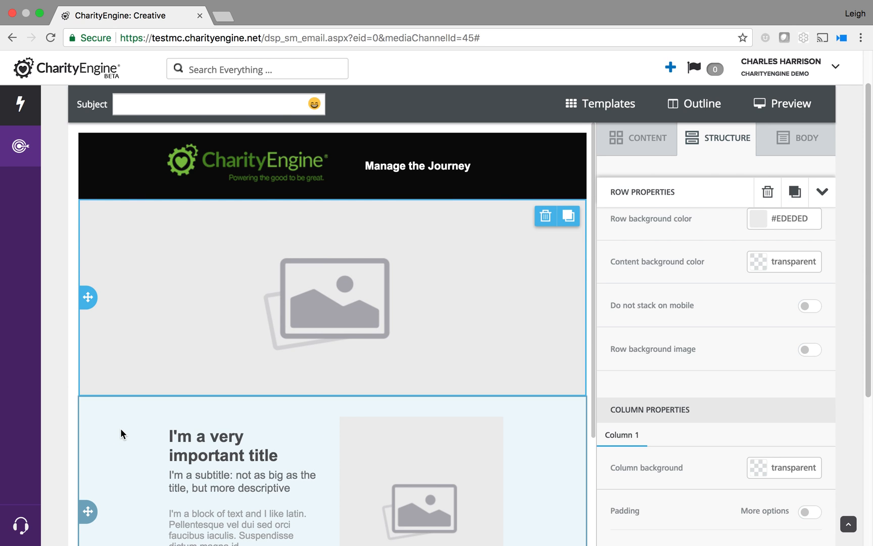
{"action": "left_click", "coordinate": [120, 428]}
{"action": "scroll", "coordinate": [121, 428], "scroll_direction": "down", "scroll_amount": 3}
{"action": "scroll", "coordinate": [120, 428], "scroll_direction": "down", "scroll_amount": 1}
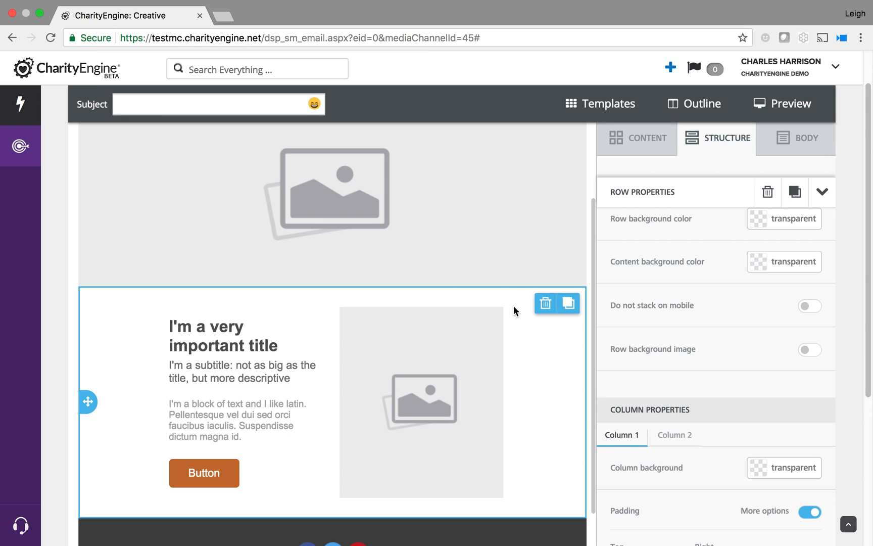
Insert a one-column row between the large image and the title section, and place a text block and a button in it.
{"action": "left_click", "coordinate": [733, 140]}
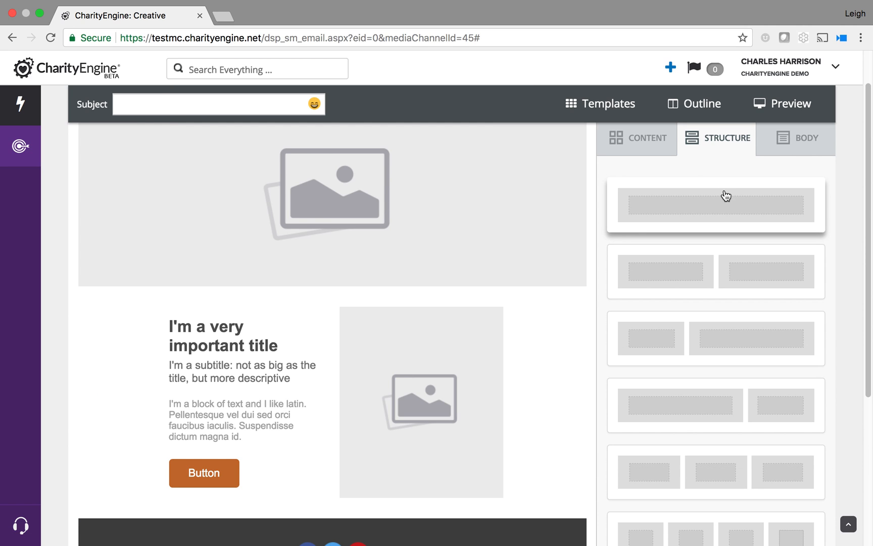
{"action": "left_click_drag", "start_coordinate": [726, 195], "coordinate": [364, 293]}
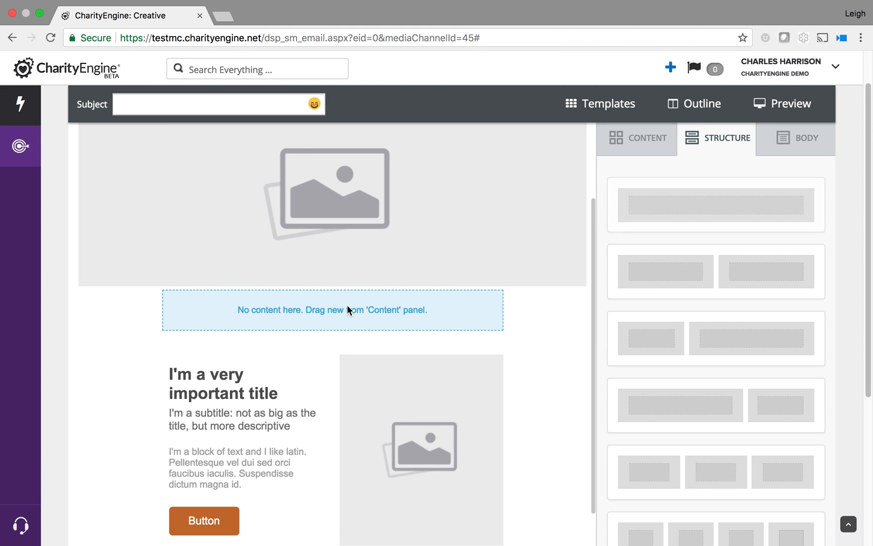
{"action": "left_click", "coordinate": [654, 147]}
{"action": "left_click_drag", "start_coordinate": [650, 200], "coordinate": [355, 305]}
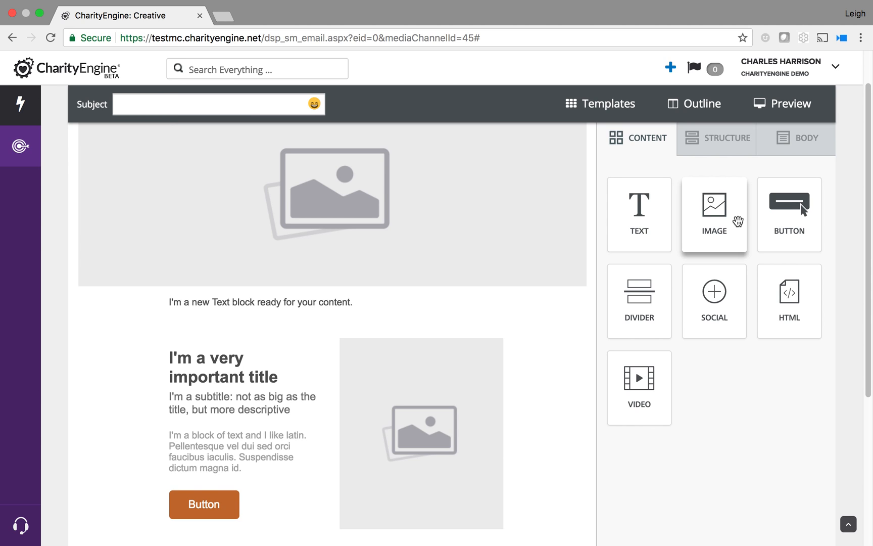
{"action": "mouse_move", "coordinate": [789, 215]}
{"action": "left_mouse_down"}
{"action": "mouse_move", "coordinate": [586, 235]}
{"action": "mouse_move", "coordinate": [387, 316]}
{"action": "left_mouse_up"}
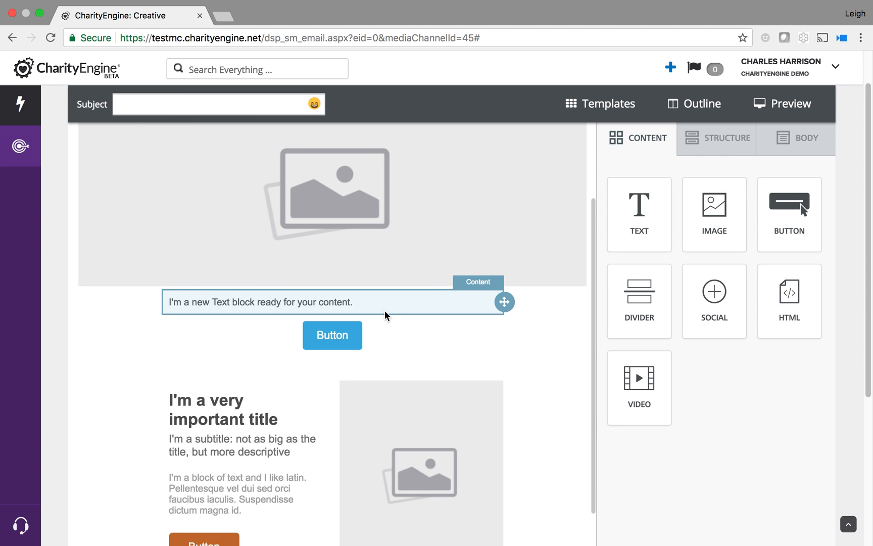
Delete the added button and text block from the one-column row below the large image.
{"action": "left_click", "coordinate": [406, 337]}
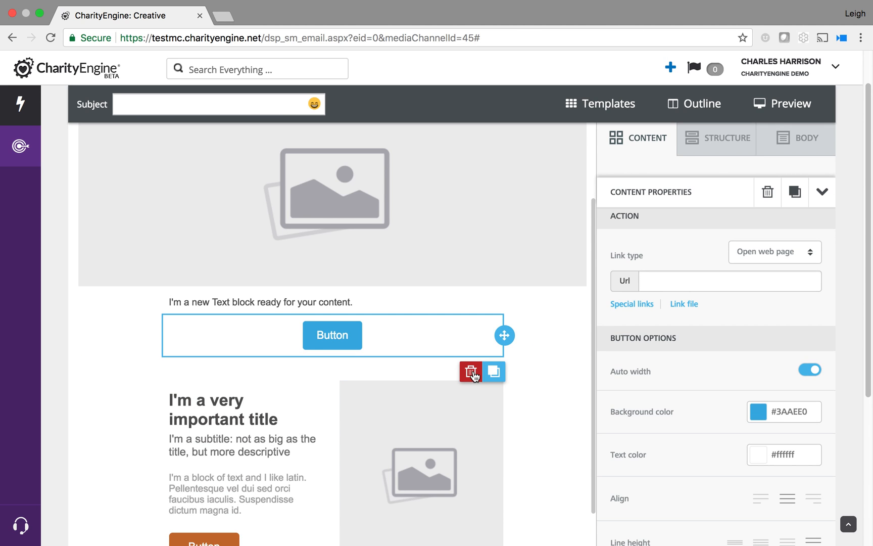
{"action": "left_click", "coordinate": [471, 372]}
{"action": "left_click", "coordinate": [492, 378]}
{"action": "left_click", "coordinate": [431, 302]}
{"action": "left_click", "coordinate": [469, 331]}
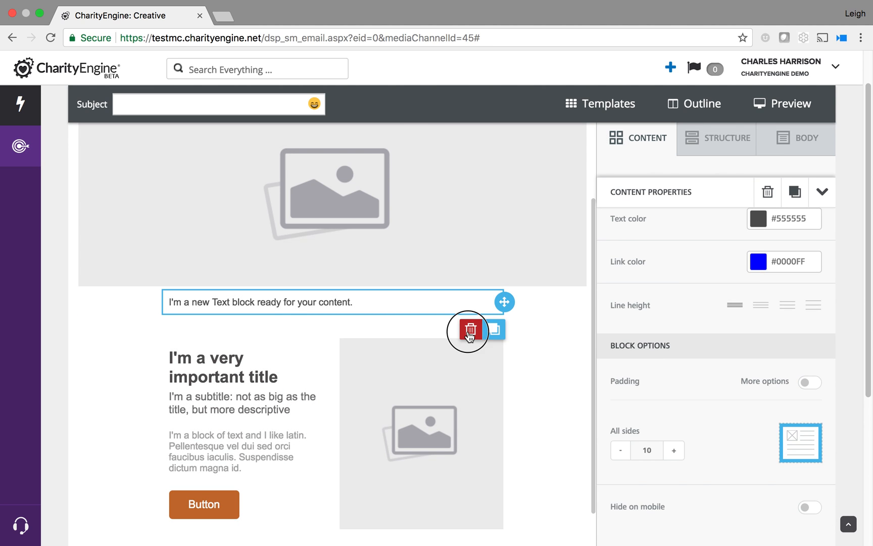
{"action": "left_click", "coordinate": [489, 384]}
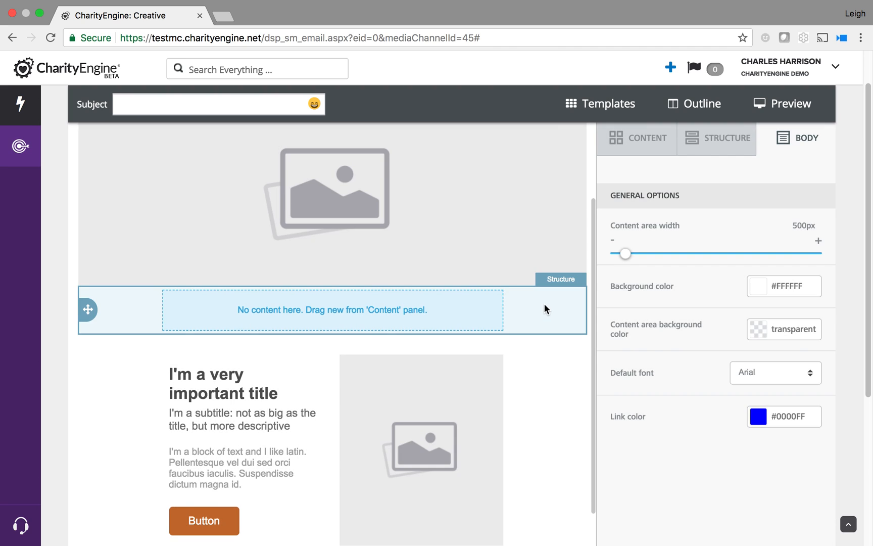
Delete the empty one-column row between the large image and the title section.
{"action": "left_click", "coordinate": [529, 305]}
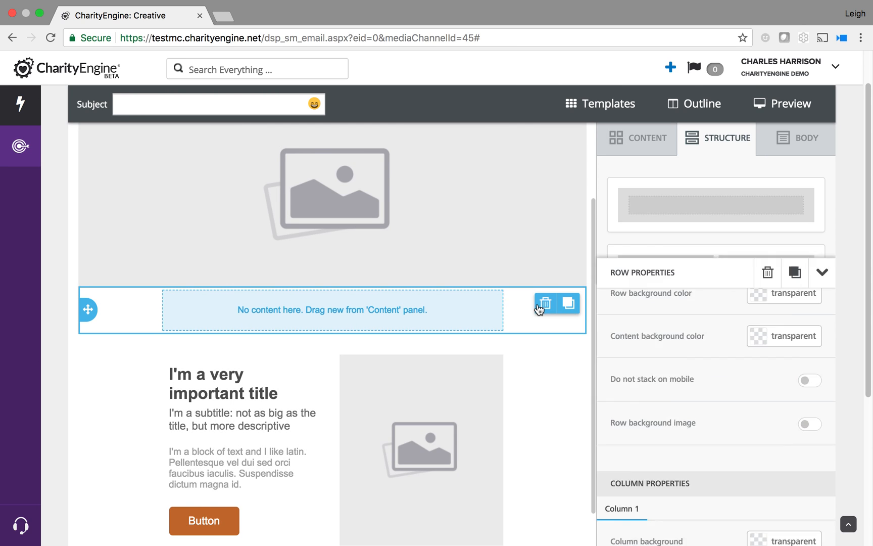
{"action": "left_click", "coordinate": [540, 306]}
{"action": "left_click", "coordinate": [494, 383]}
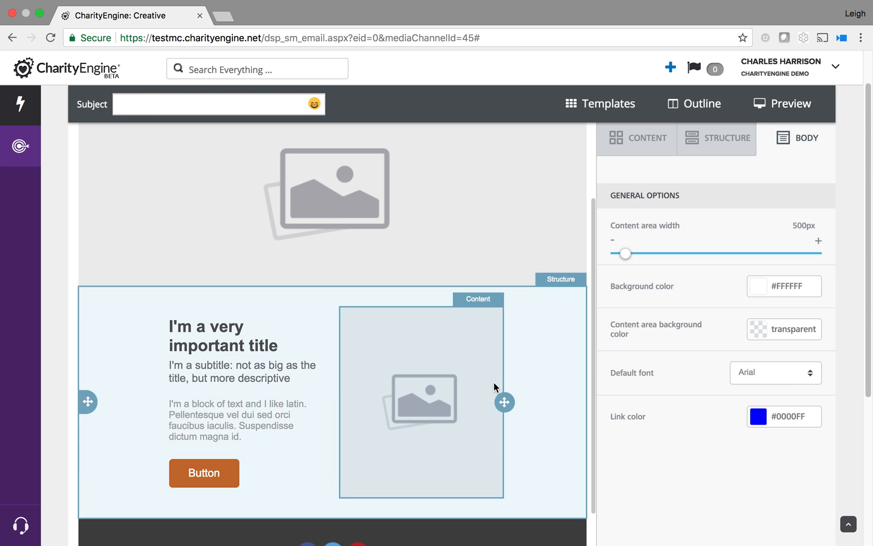
Open the file manager to change the large placeholder image, and view the available import sources without importing anything.
{"action": "scroll", "coordinate": [521, 220], "scroll_direction": "up", "scroll_amount": 2}
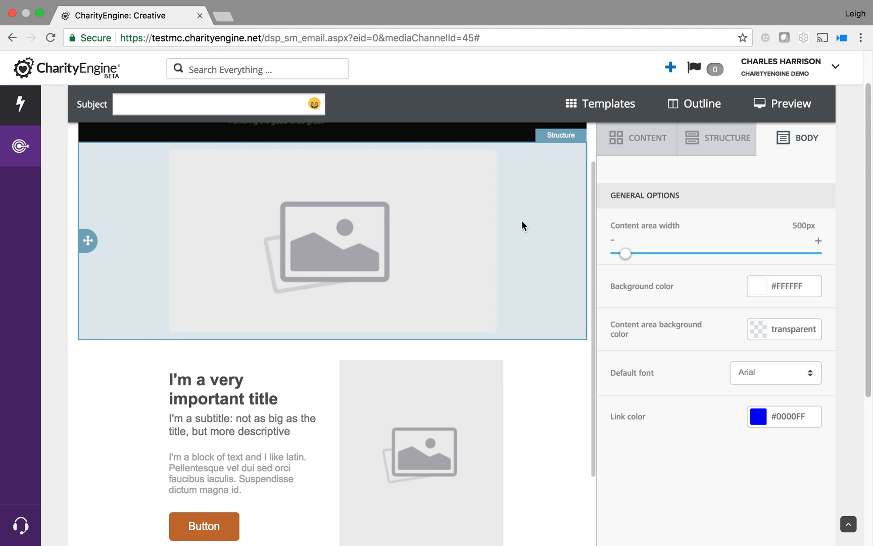
{"action": "left_click", "coordinate": [368, 231]}
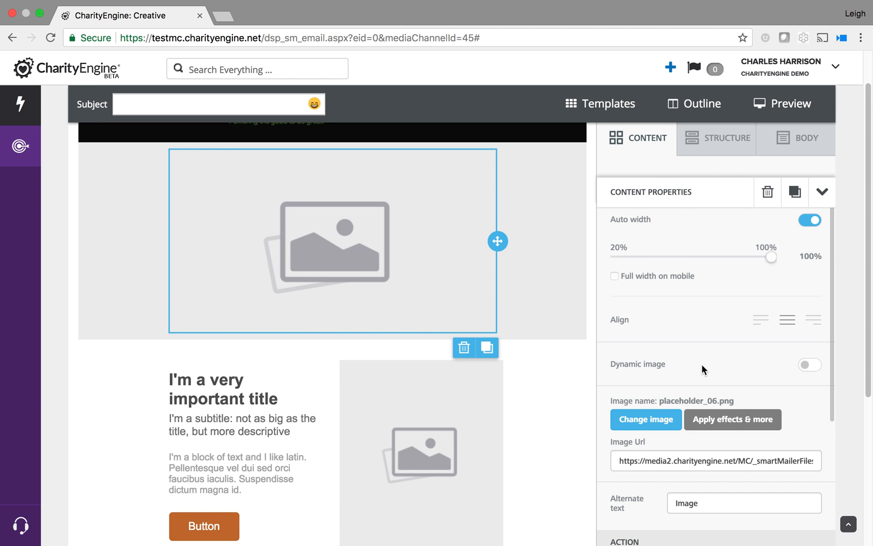
{"action": "scroll", "coordinate": [685, 327], "scroll_direction": "down", "scroll_amount": 2}
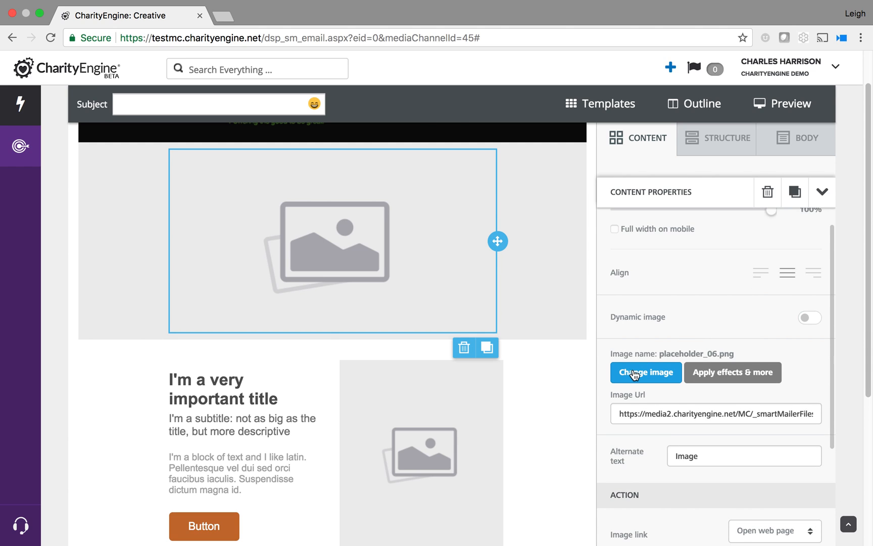
{"action": "left_click", "coordinate": [634, 374]}
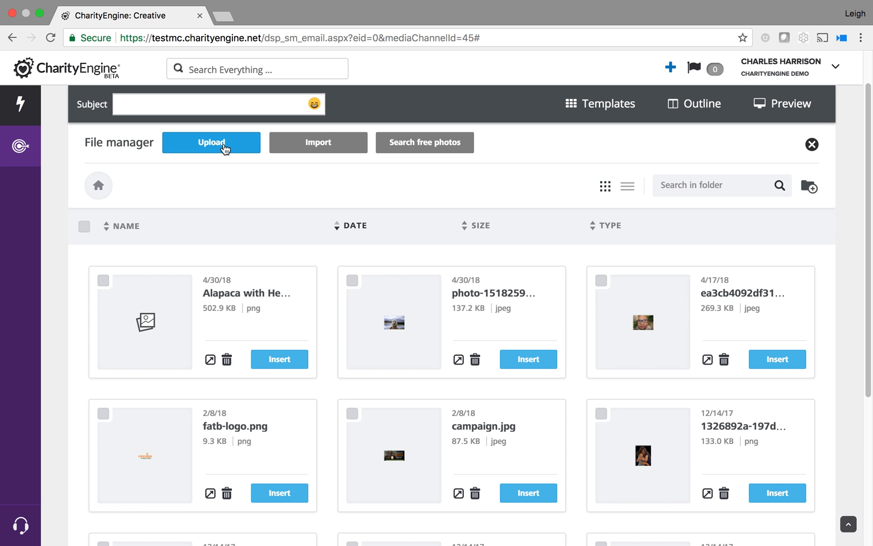
{"action": "left_click", "coordinate": [317, 148]}
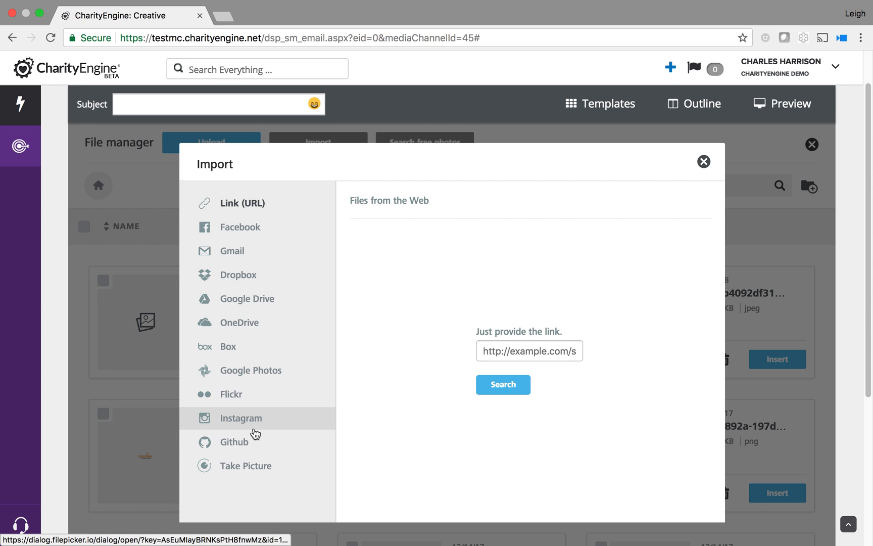
{"action": "left_click", "coordinate": [704, 162]}
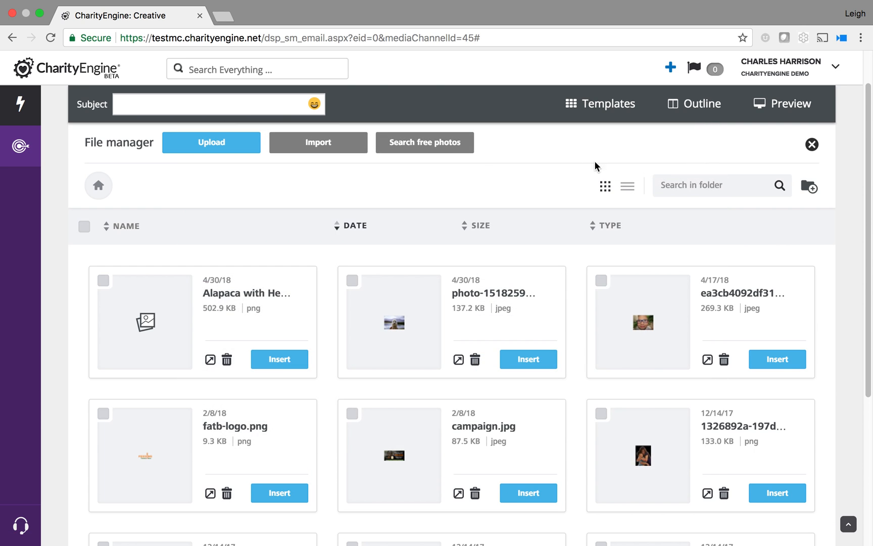
Search the free stock photos for "Alpaca".
{"action": "left_click", "coordinate": [432, 146]}
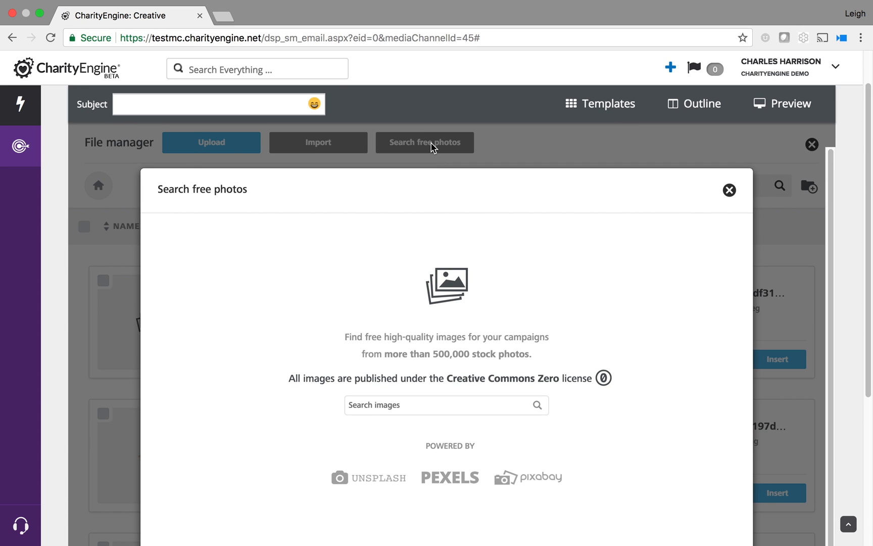
{"action": "left_click", "coordinate": [403, 410]}
{"action": "type", "text": "Alap"}
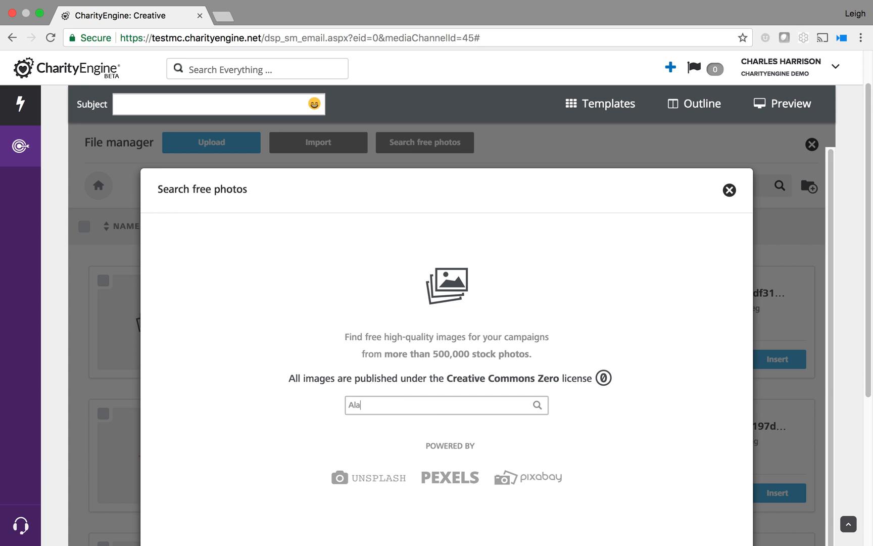
{"action": "key", "text": "BackSpace"}
{"action": "type", "text": "paca"}
{"action": "key", "text": "Return"}
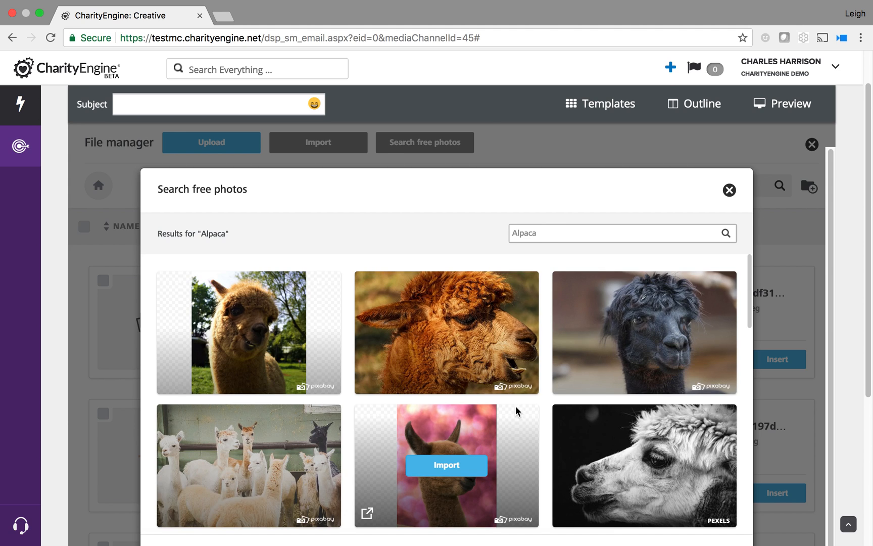
{"action": "scroll", "coordinate": [516, 406], "scroll_direction": "down", "scroll_amount": 5}
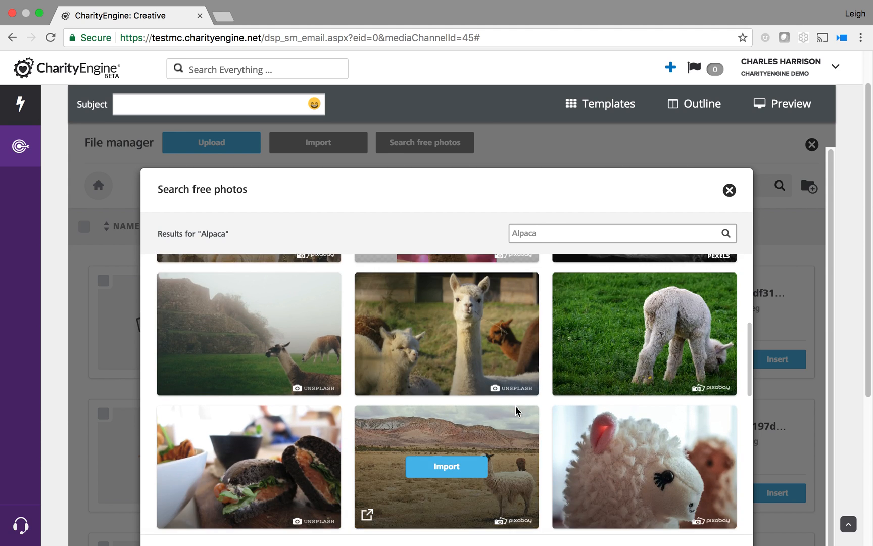
{"action": "scroll", "coordinate": [516, 406], "scroll_direction": "down", "scroll_amount": 3}
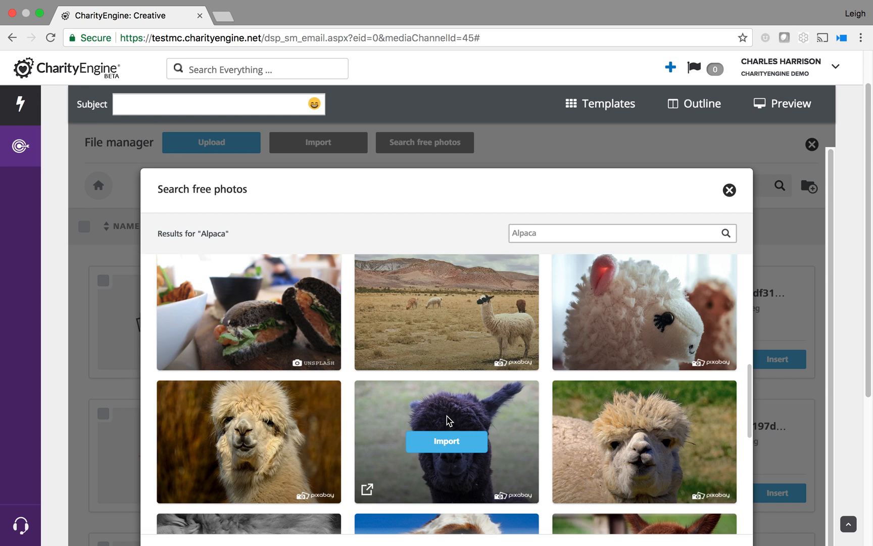
{"action": "left_click", "coordinate": [728, 191]}
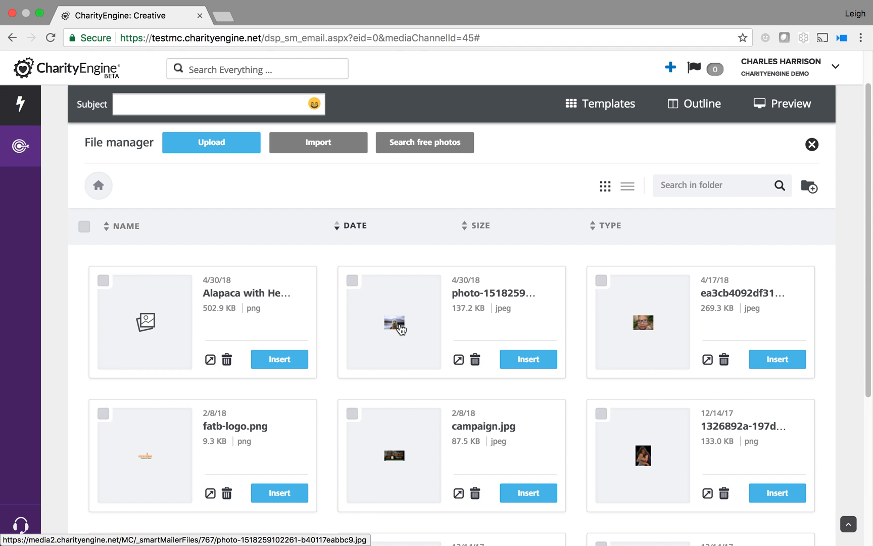
{"action": "left_click", "coordinate": [531, 361]}
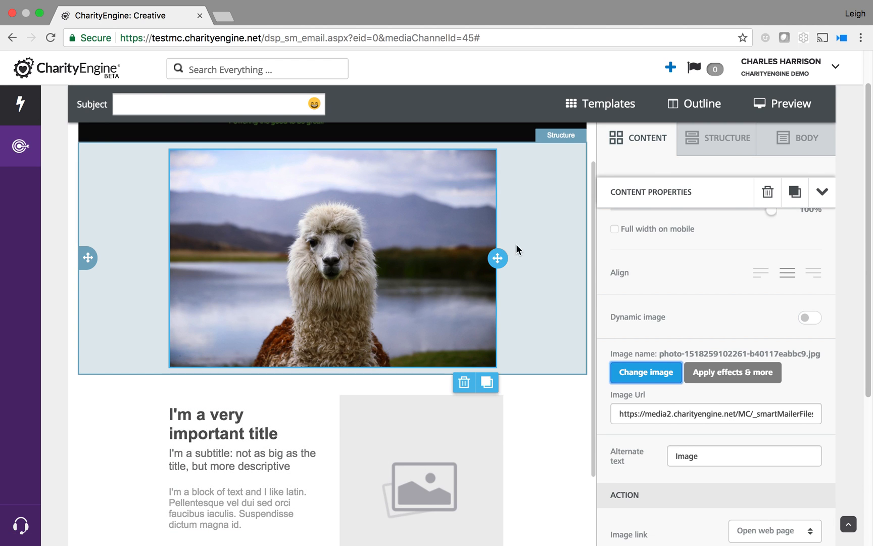
Set the background color of the row containing the alpaca image to white, #FFFFFF.
{"action": "scroll", "coordinate": [525, 250], "scroll_direction": "up", "scroll_amount": 2}
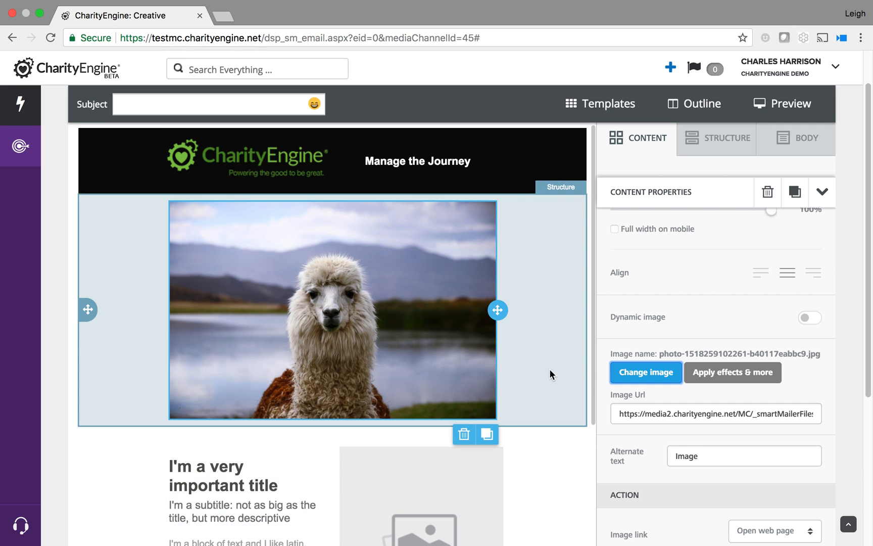
{"action": "left_click", "coordinate": [546, 352]}
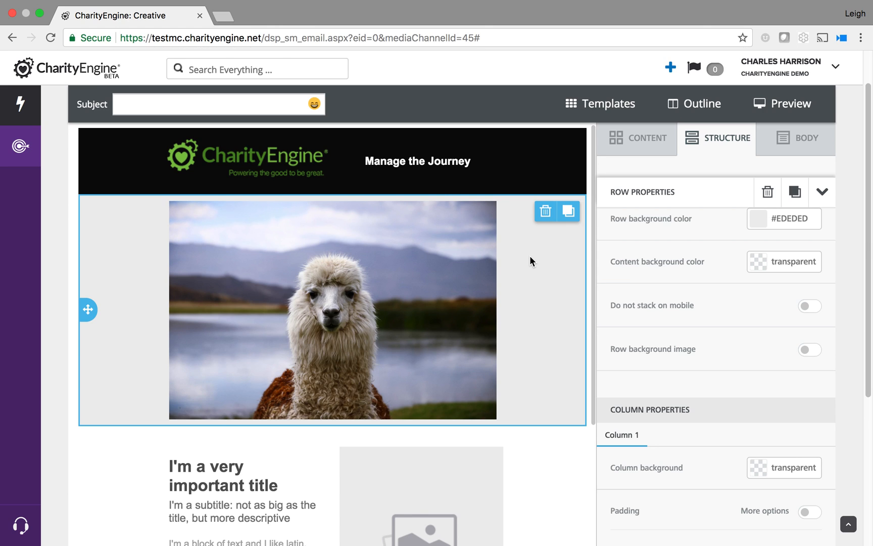
{"action": "left_click", "coordinate": [758, 222]}
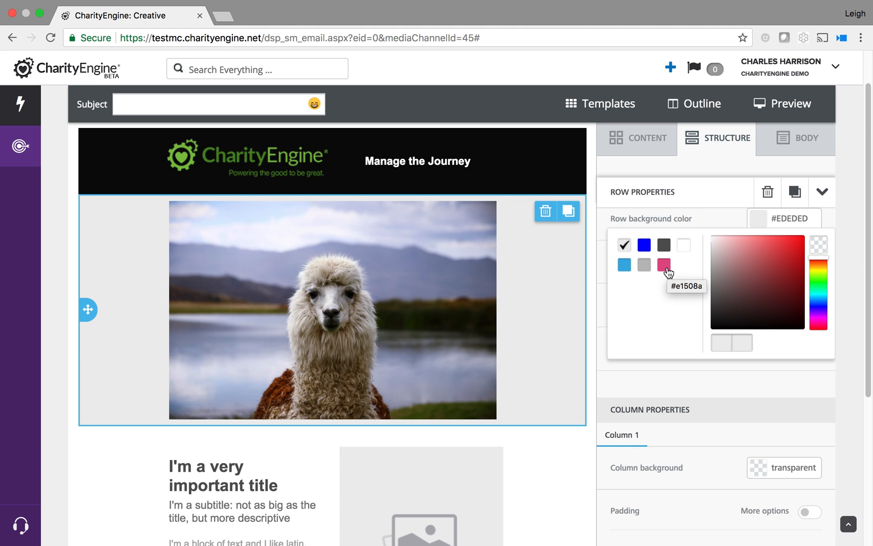
{"action": "left_click", "coordinate": [685, 251]}
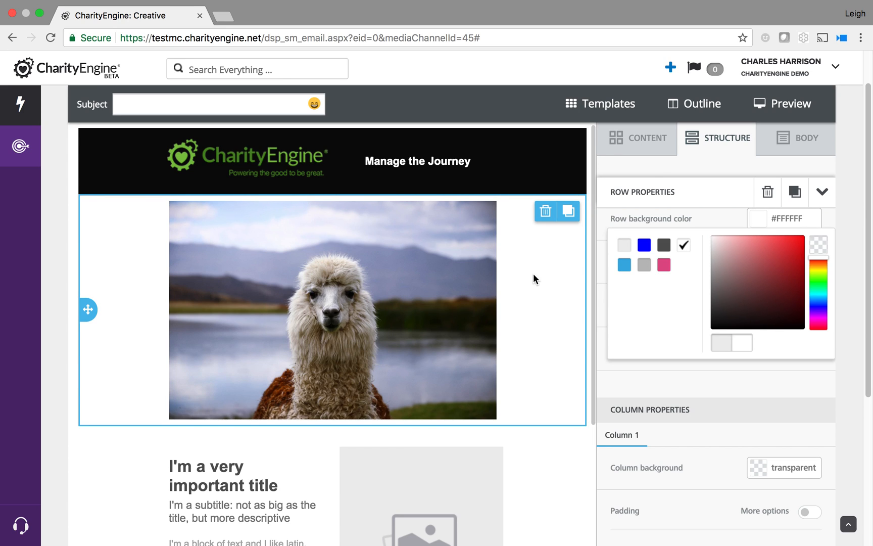
{"action": "left_click", "coordinate": [787, 221]}
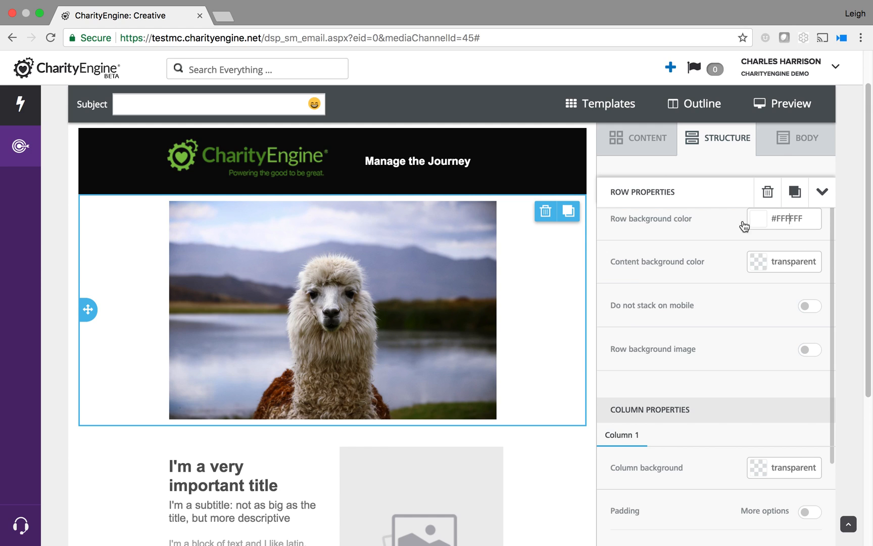
Try custom dark greens #38690E and #4D690E as the alpaca row's background color, and return it to white.
{"action": "left_click", "coordinate": [761, 220]}
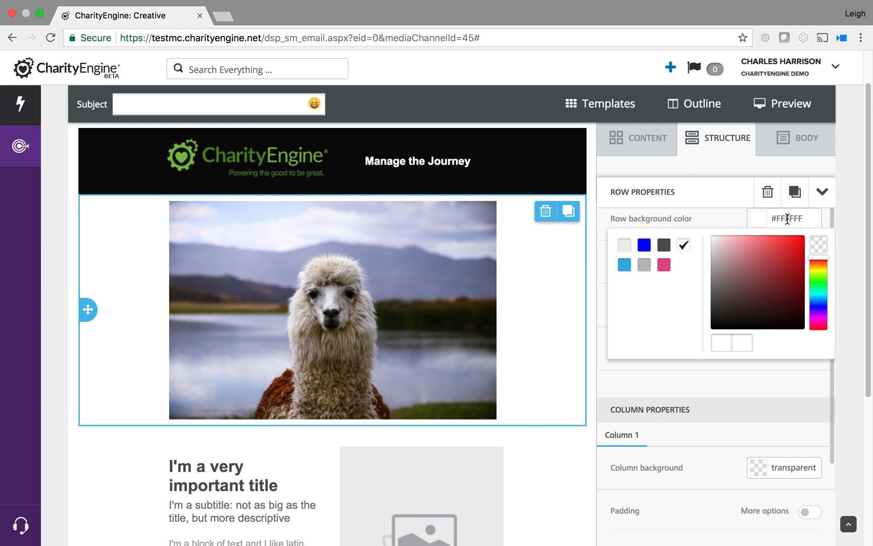
{"action": "left_click_drag", "start_coordinate": [816, 259], "coordinate": [813, 277]}
{"action": "left_click", "coordinate": [789, 287]}
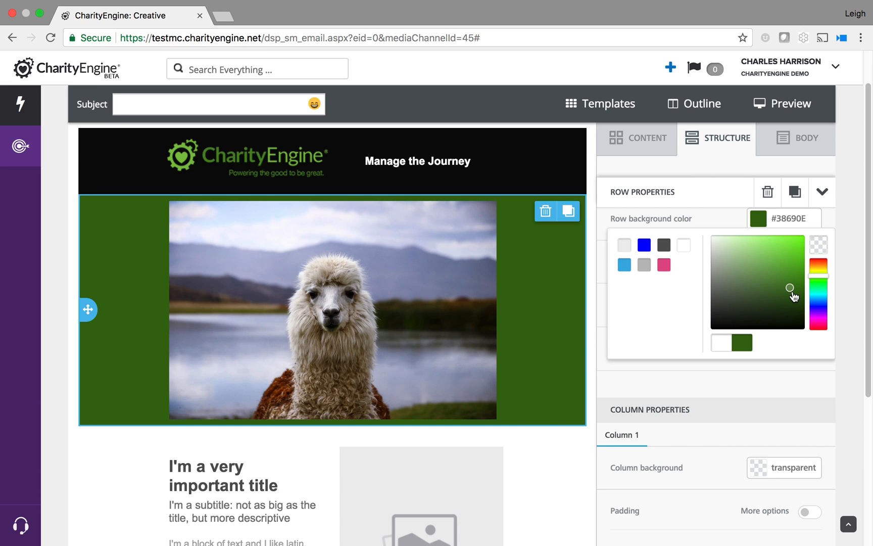
{"action": "mouse_move", "coordinate": [824, 281]}
{"action": "left_mouse_down"}
{"action": "mouse_move", "coordinate": [820, 301]}
{"action": "mouse_move", "coordinate": [818, 273]}
{"action": "left_mouse_up"}
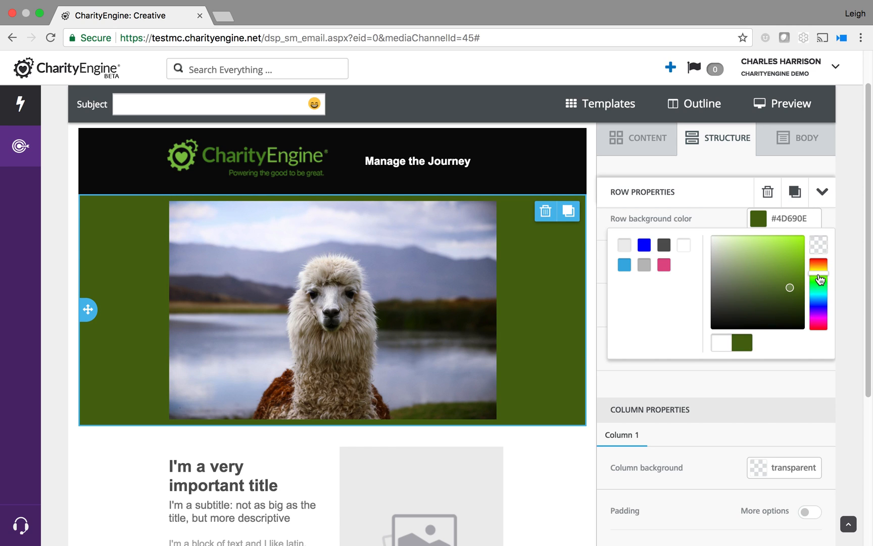
{"action": "left_click", "coordinate": [683, 246]}
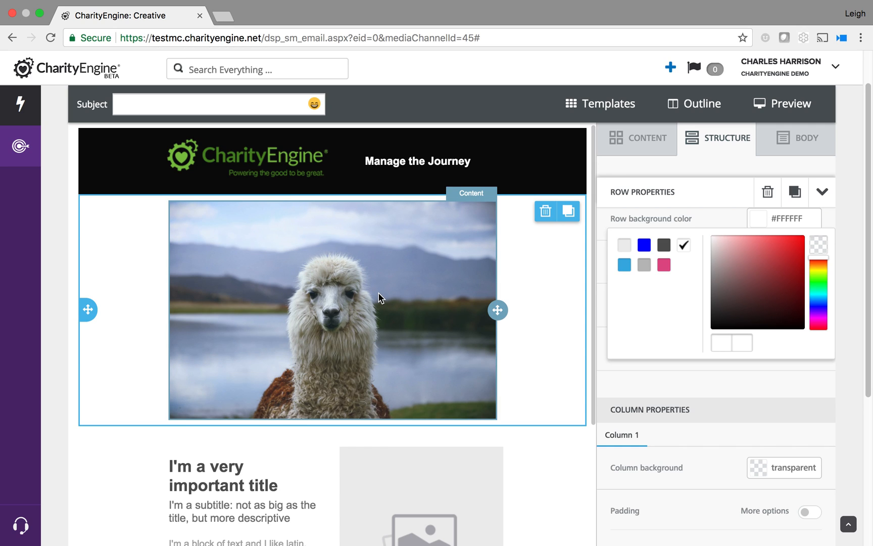
{"action": "left_click", "coordinate": [743, 376]}
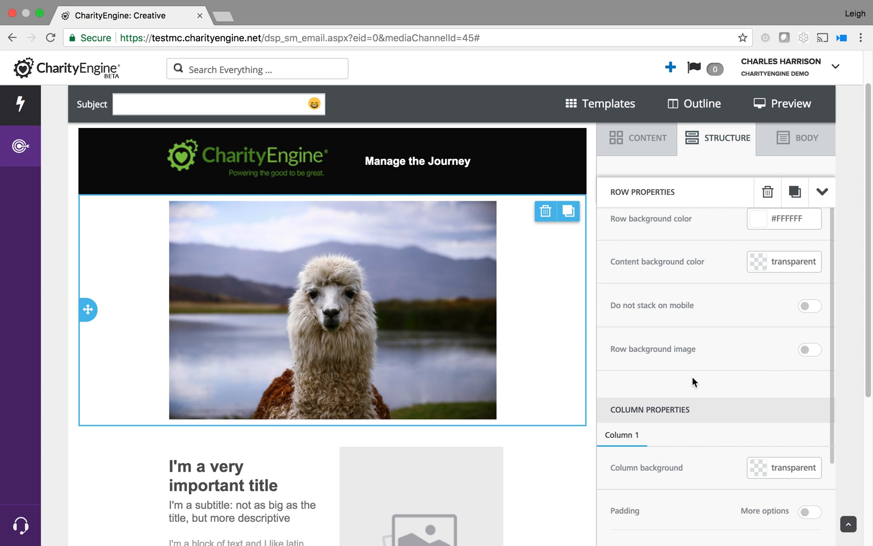
Enable the row background image option for the alpaca row to view its settings, and disable it again.
{"action": "left_click", "coordinate": [808, 354]}
{"action": "scroll", "coordinate": [711, 339], "scroll_direction": "down", "scroll_amount": 2}
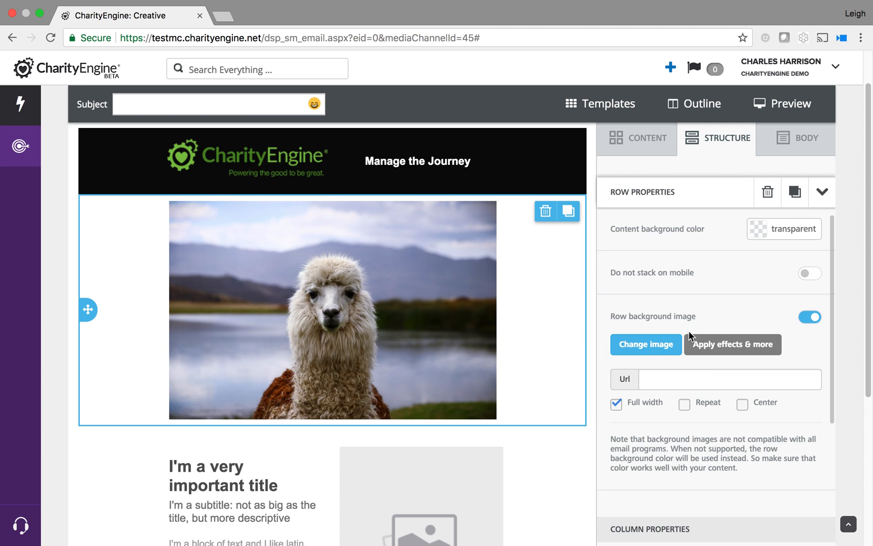
{"action": "left_click", "coordinate": [811, 317]}
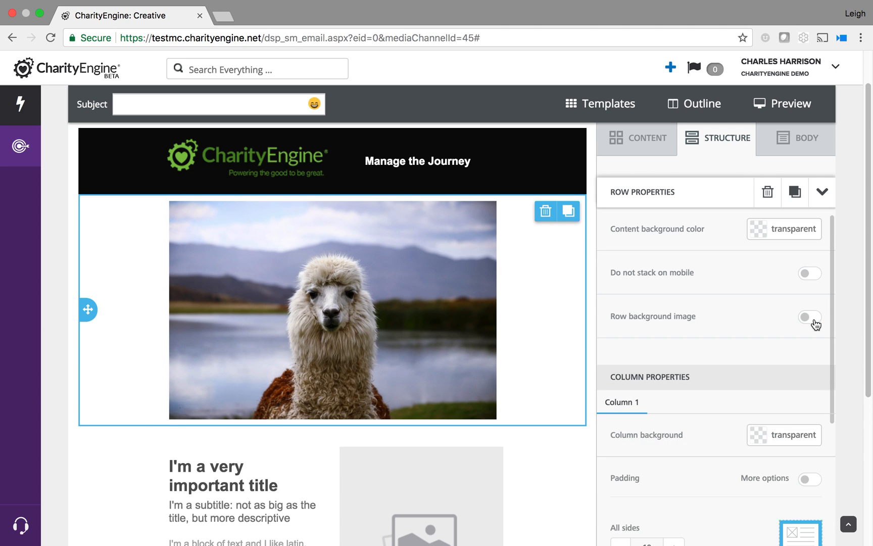
{"action": "scroll", "coordinate": [684, 318], "scroll_direction": "up", "scroll_amount": 2}
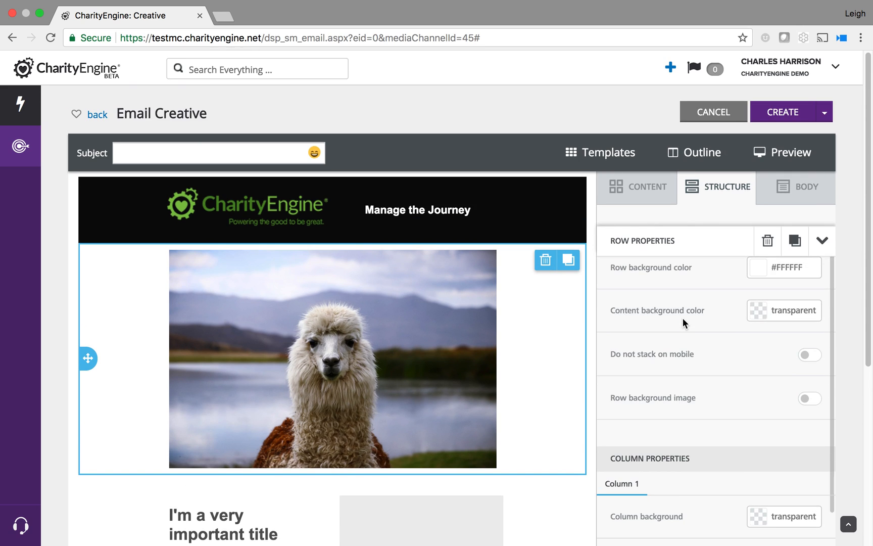
Open the alpaca image in the photo editor for applying effects.
{"action": "left_click", "coordinate": [357, 330]}
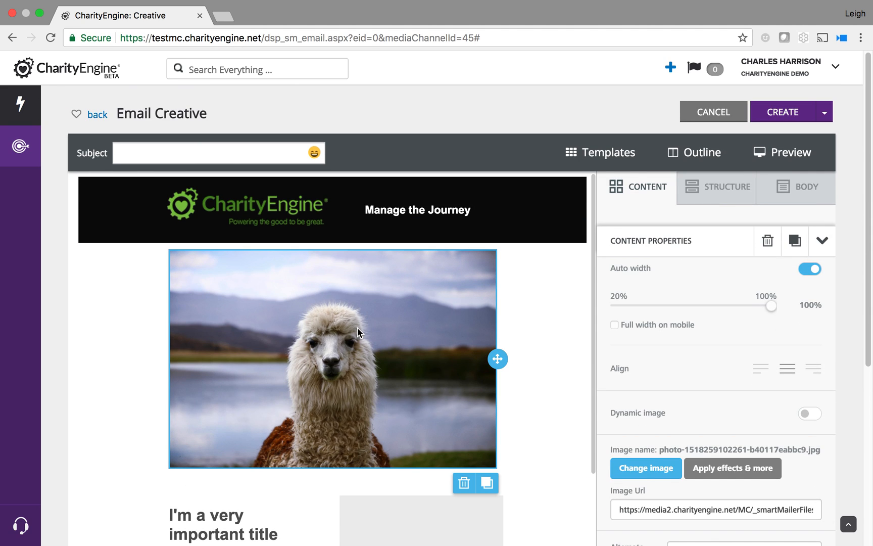
{"action": "left_click", "coordinate": [733, 474]}
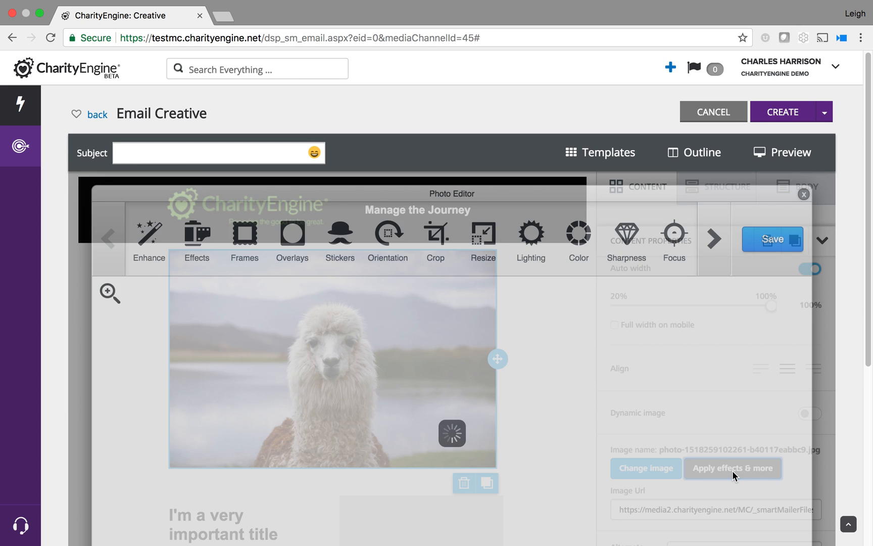
{"action": "scroll", "coordinate": [645, 247], "scroll_direction": "down", "scroll_amount": 3}
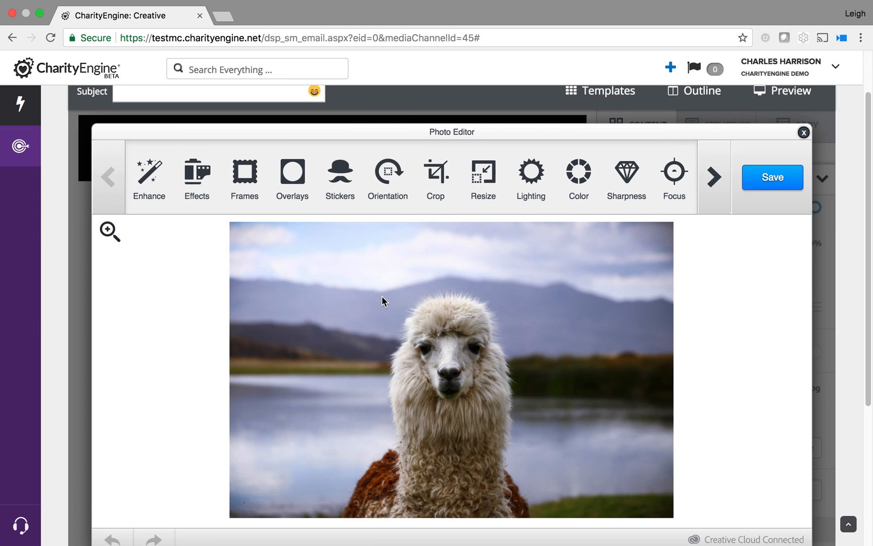
Try the Classic effect Strato on the alpaca photo at about half intensity, and discard it.
{"action": "left_click", "coordinate": [197, 172]}
{"action": "left_click", "coordinate": [285, 191]}
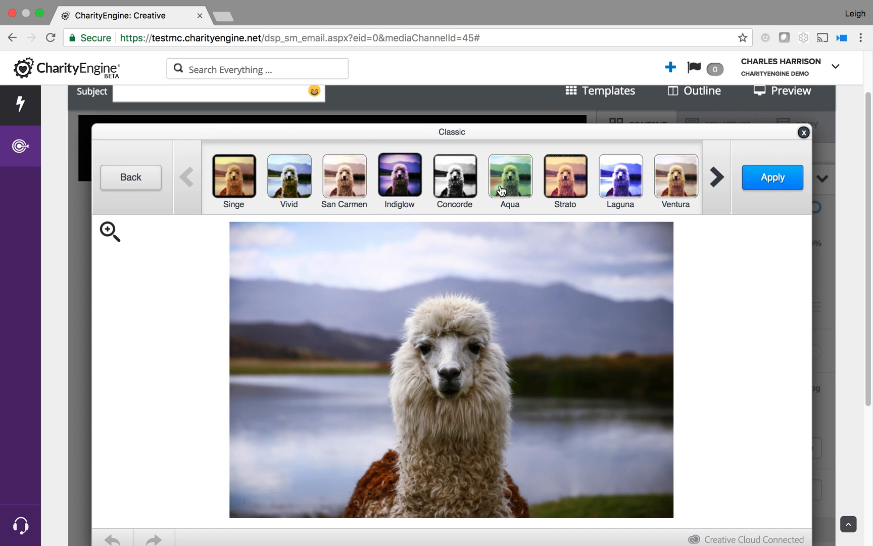
{"action": "left_click", "coordinate": [579, 183]}
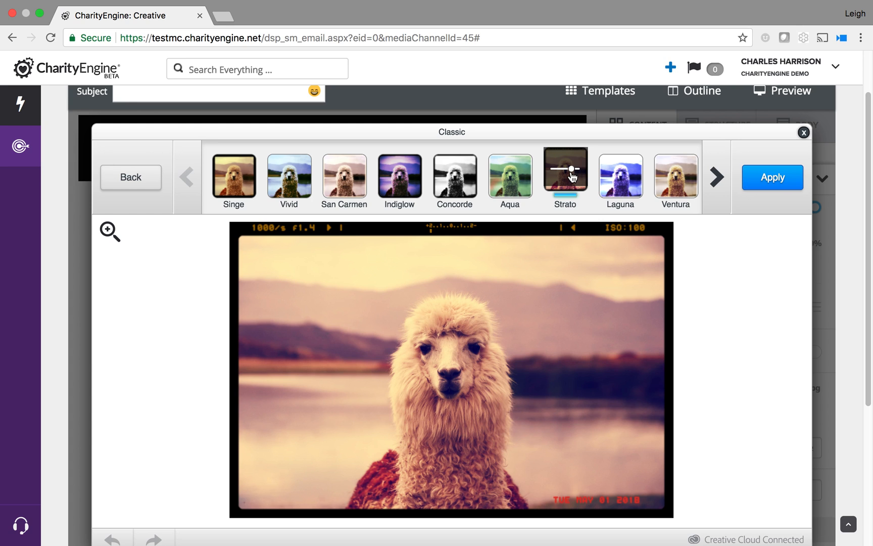
{"action": "left_click", "coordinate": [573, 175]}
{"action": "left_click_drag", "start_coordinate": [589, 181], "coordinate": [449, 185]}
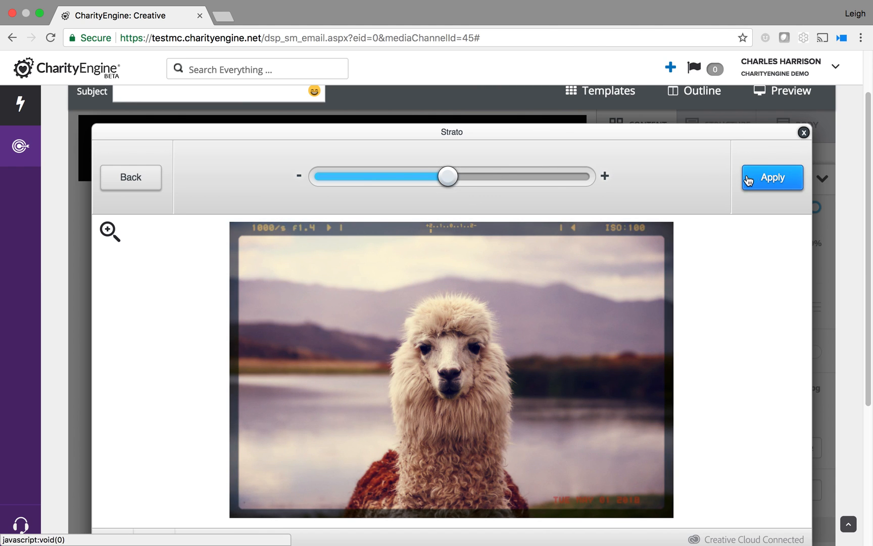
{"action": "left_click", "coordinate": [124, 182]}
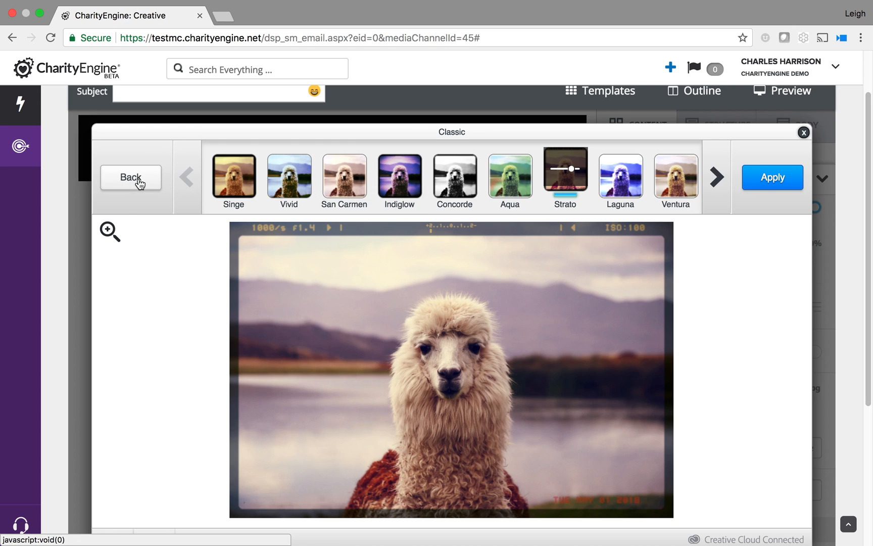
{"action": "left_click", "coordinate": [140, 183]}
{"action": "left_click", "coordinate": [152, 179]}
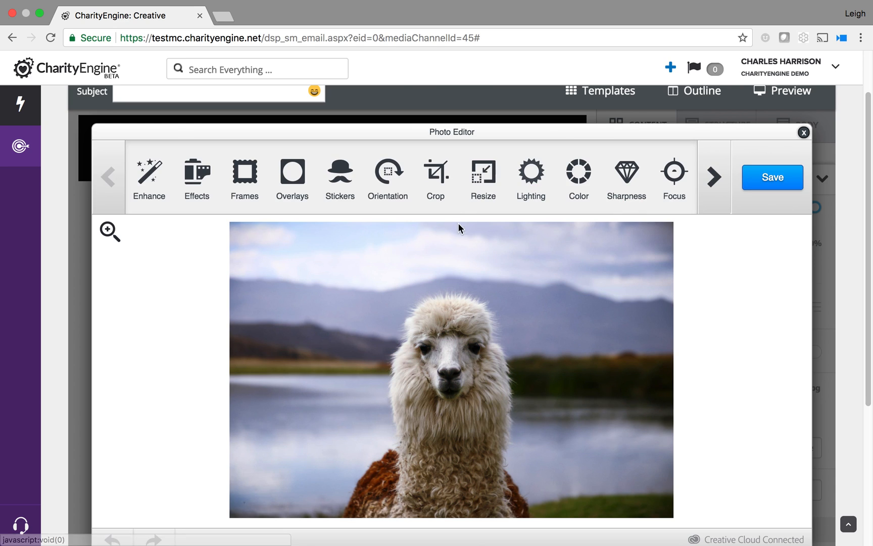
Try meme text on the alpaca photo with "Not a" above and "Llama" below, and cancel it.
{"action": "left_click", "coordinate": [712, 178]}
{"action": "left_click", "coordinate": [488, 178]}
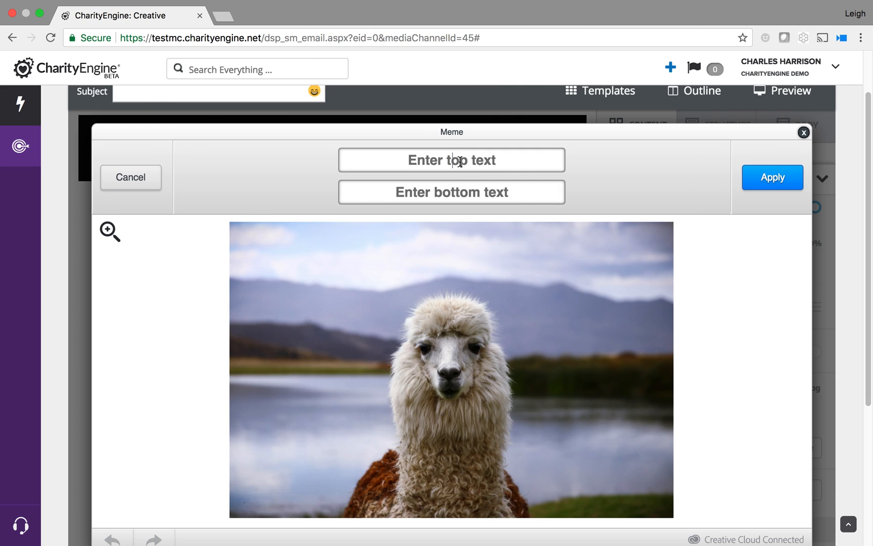
{"action": "left_click", "coordinate": [460, 162]}
{"action": "type", "text": "Not a"}
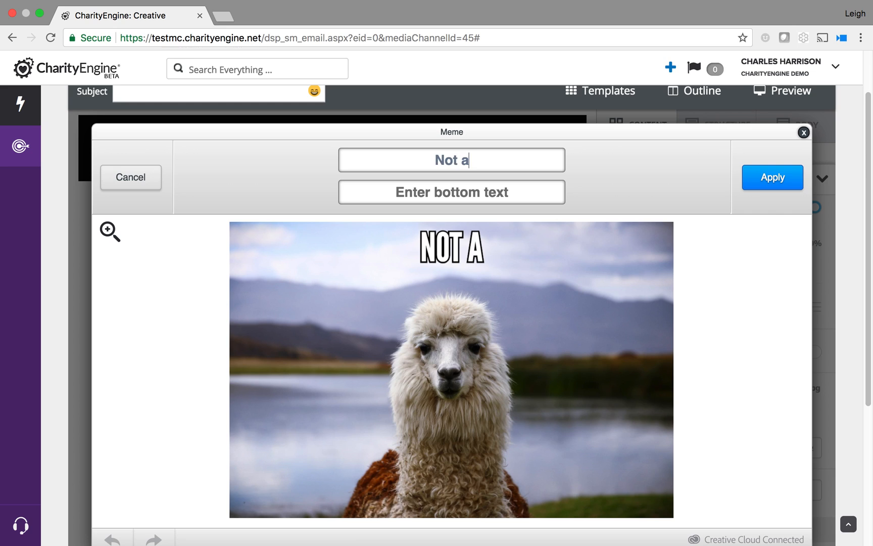
{"action": "left_click", "coordinate": [460, 185]}
{"action": "type", "text": "L"}
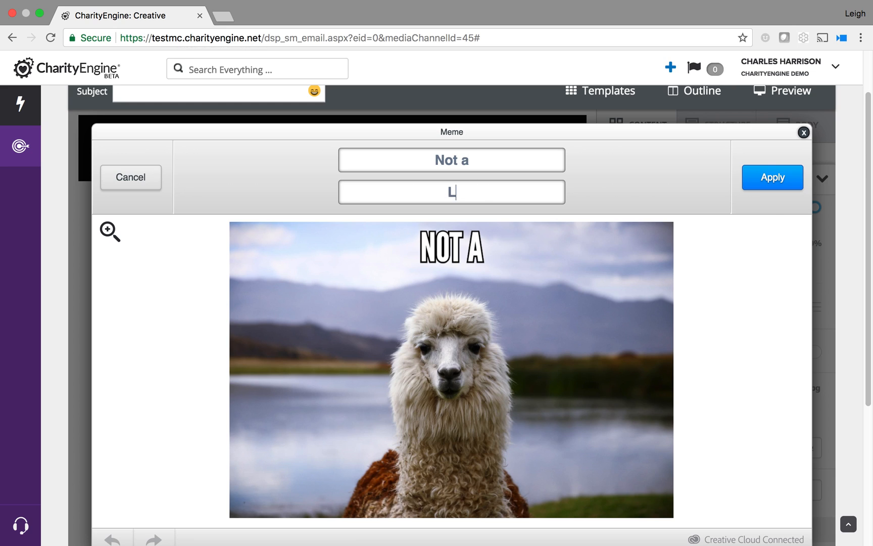
{"action": "type", "text": "lama"}
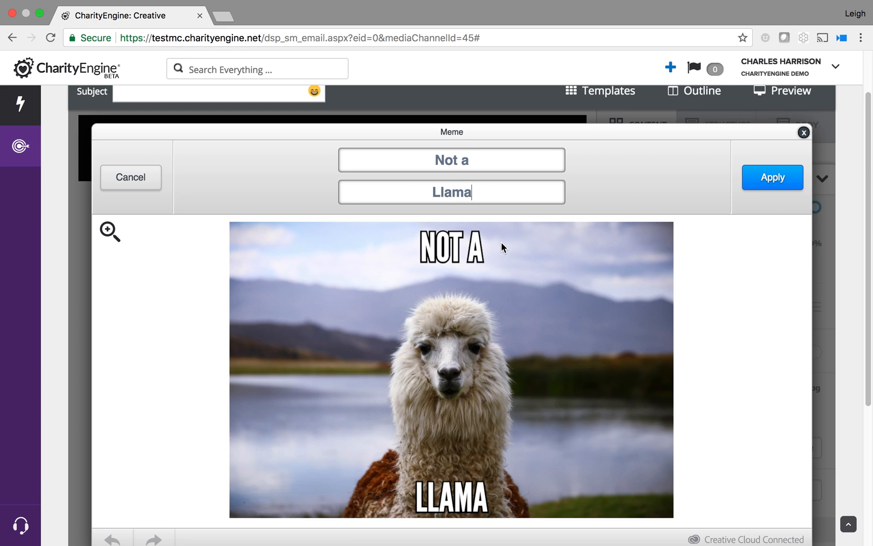
{"action": "left_click", "coordinate": [144, 185]}
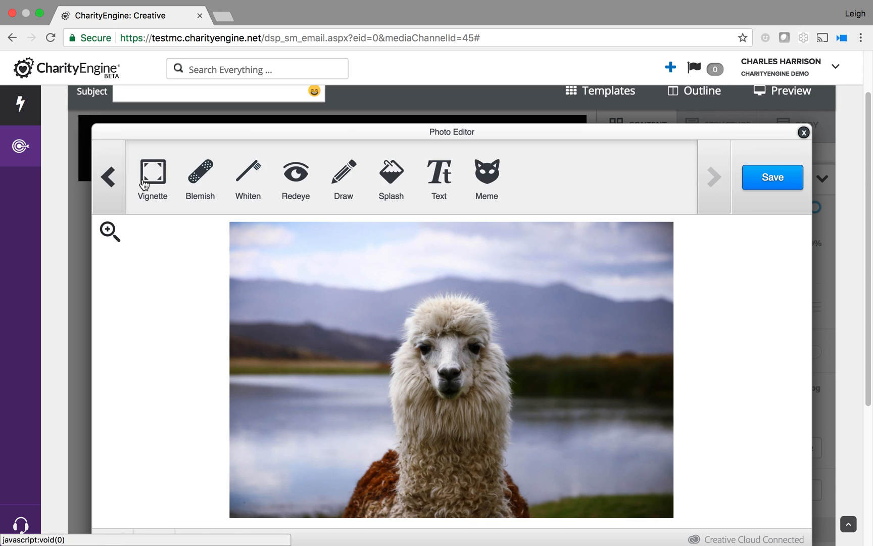
Place the Signature stickers on the alpaca photo: the glasses-and-mustache disguise over its face and the red fez on its head.
{"action": "left_click", "coordinate": [106, 180]}
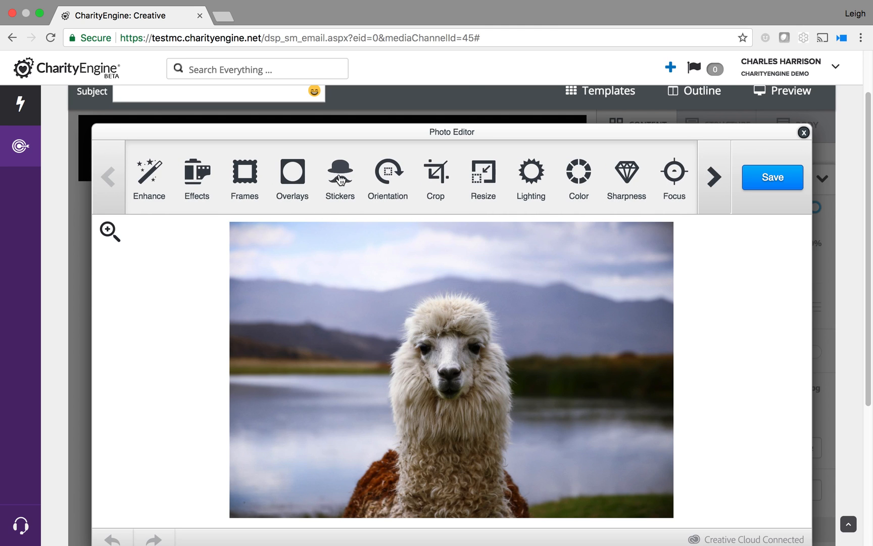
{"action": "left_click", "coordinate": [340, 178]}
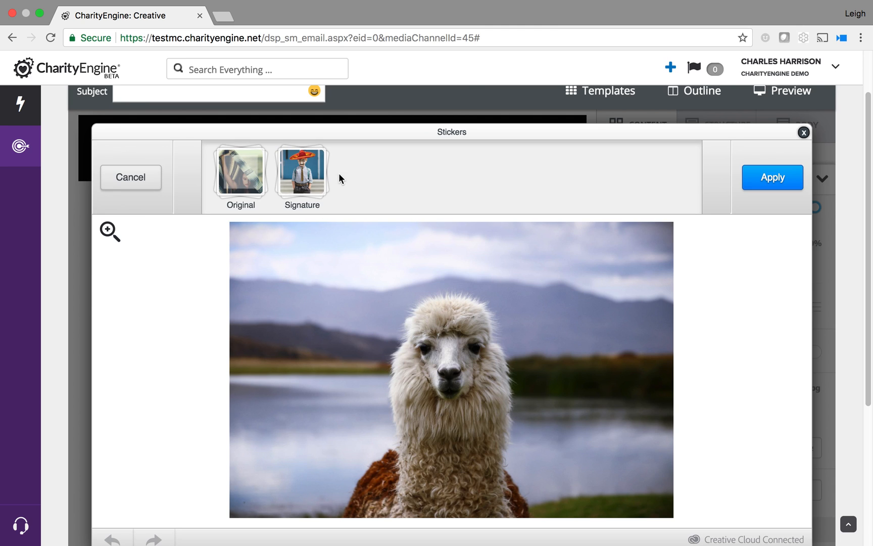
{"action": "left_click", "coordinate": [311, 178]}
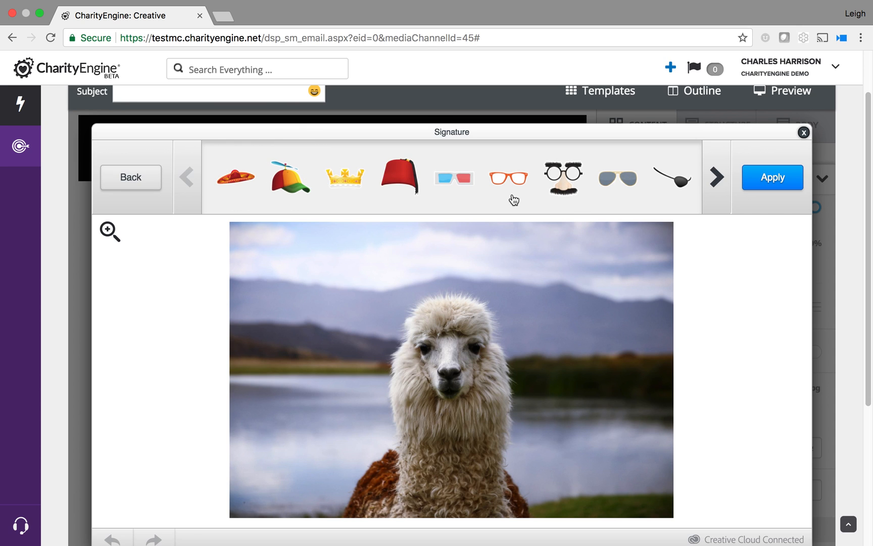
{"action": "left_click_drag", "start_coordinate": [556, 186], "coordinate": [448, 357]}
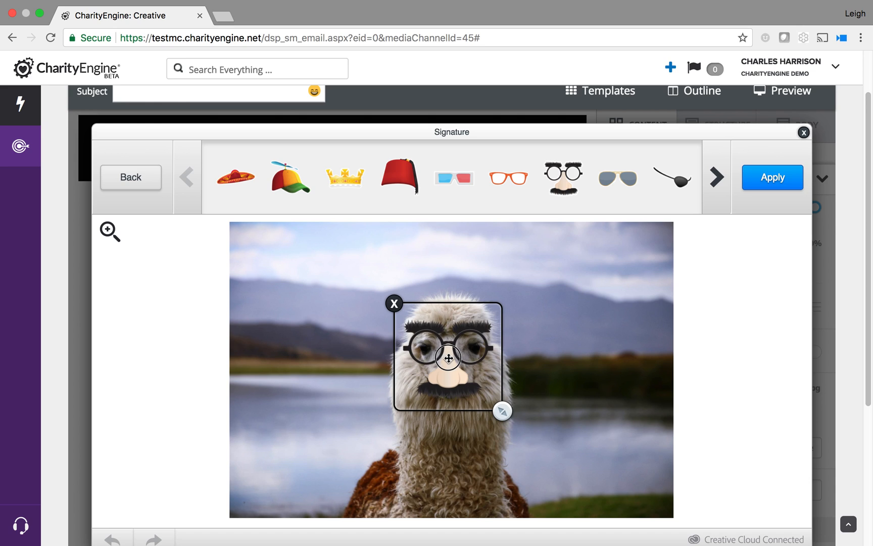
{"action": "left_click_drag", "start_coordinate": [414, 191], "coordinate": [461, 290]}
{"action": "left_click", "coordinate": [564, 327]}
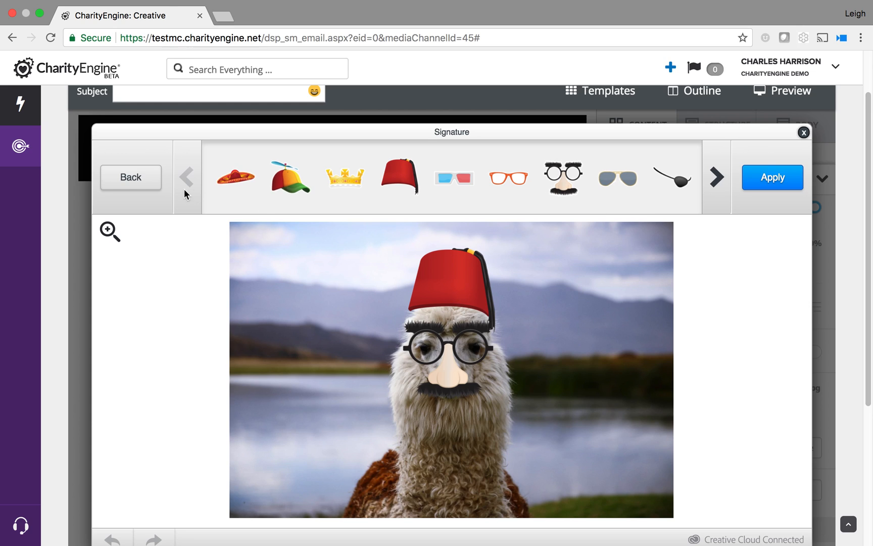
Discard the glasses-and-mustache and fez stickers from the alpaca photo.
{"action": "left_click", "coordinate": [147, 183]}
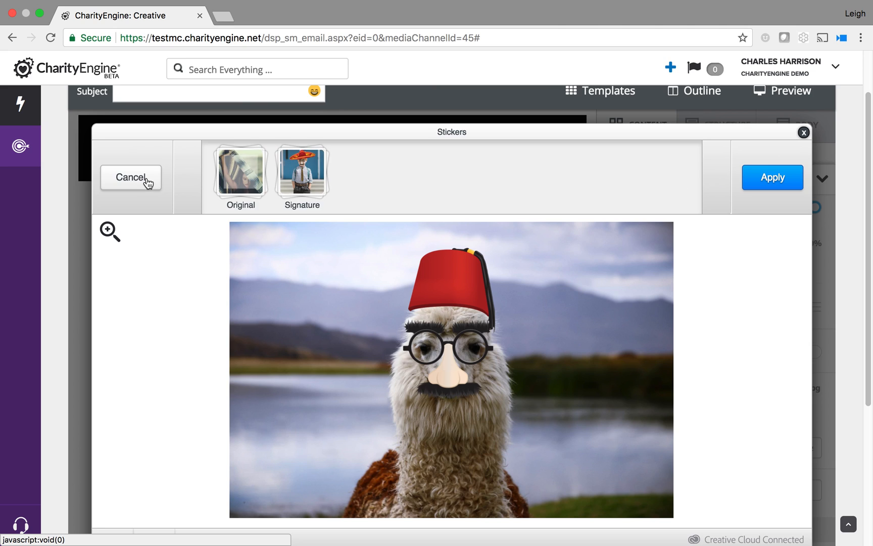
{"action": "left_click", "coordinate": [147, 183]}
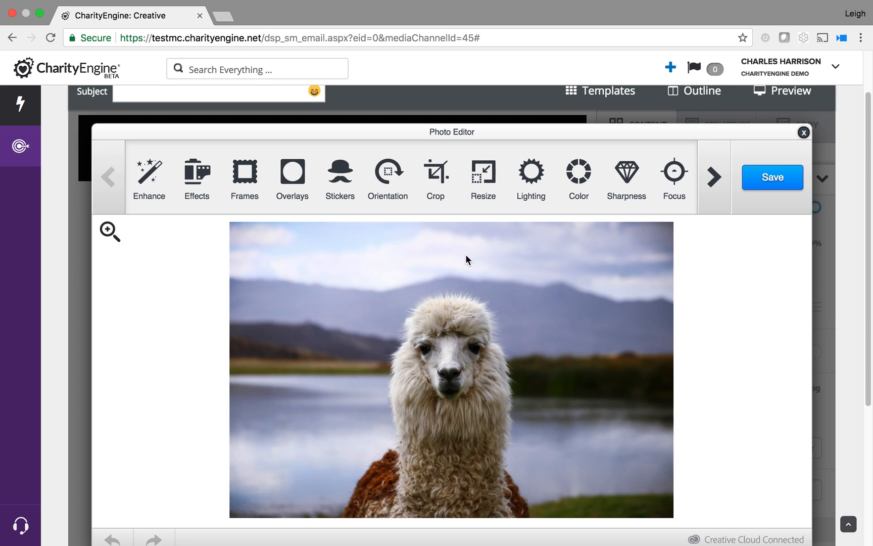
Crop the sky and lower edge off the alpaca photo to a custom 1019 by 518 size and save the result.
{"action": "left_click", "coordinate": [436, 174]}
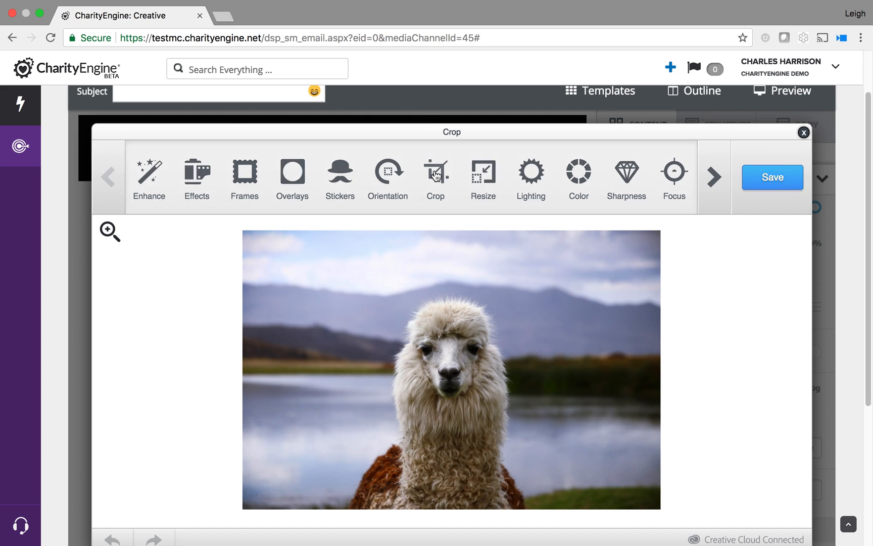
{"action": "left_click_drag", "start_coordinate": [243, 227], "coordinate": [232, 277]}
{"action": "left_click_drag", "start_coordinate": [244, 509], "coordinate": [243, 490]}
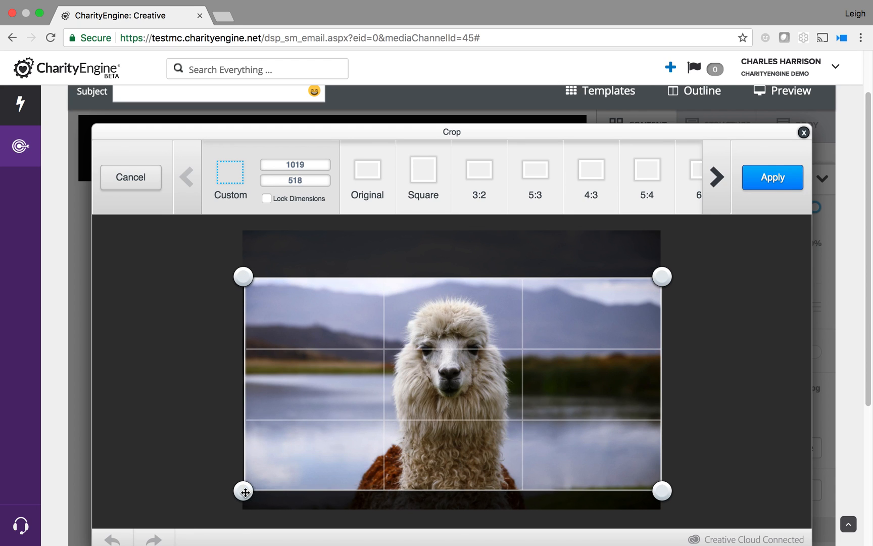
{"action": "left_click", "coordinate": [781, 180]}
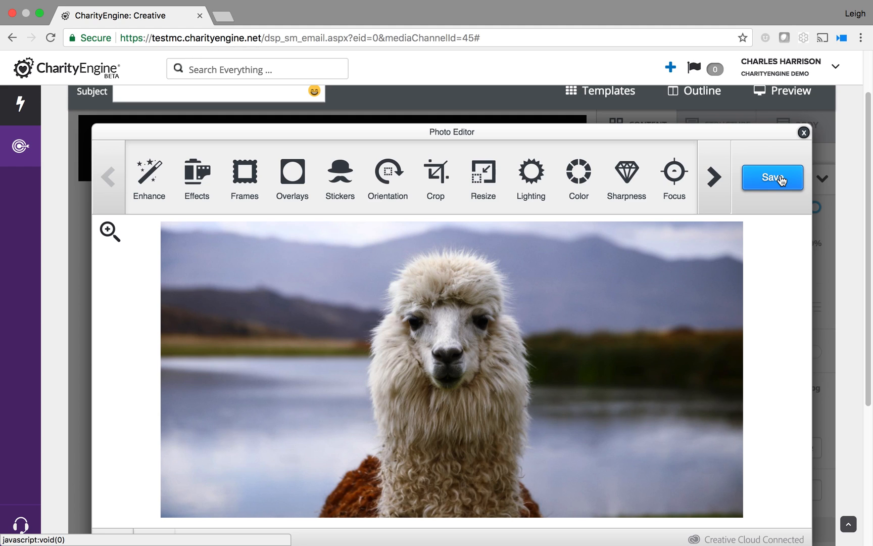
{"action": "left_click", "coordinate": [781, 180]}
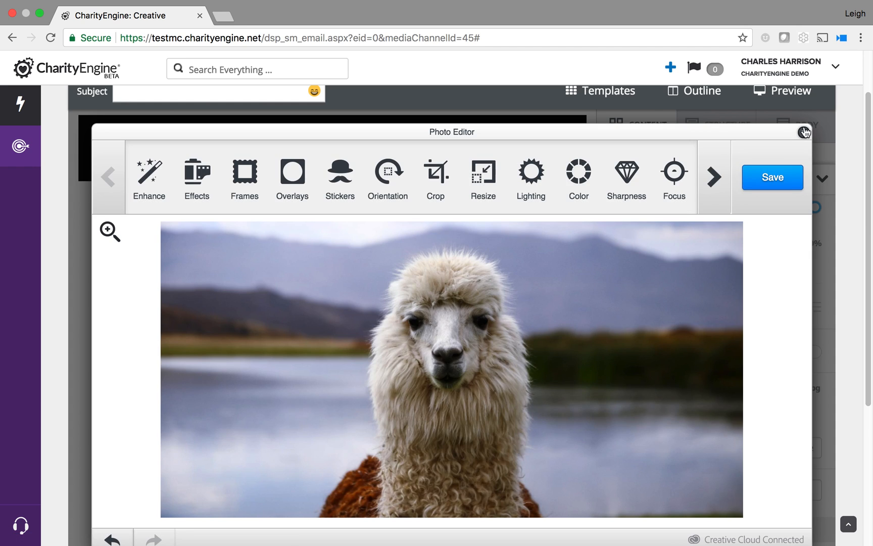
Close the photo editor and replace the email's alpaca image with the newly saved cropped file, 71754321-bd01….
{"action": "left_click", "coordinate": [805, 133]}
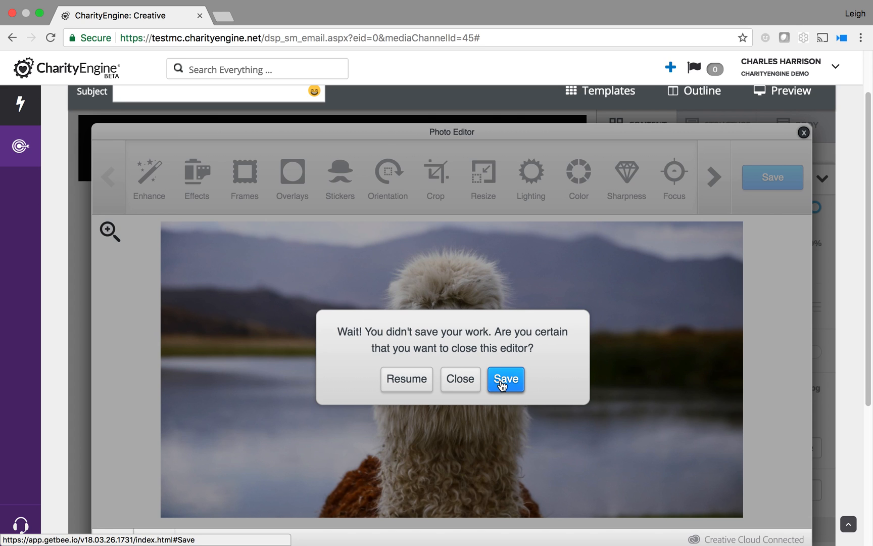
{"action": "left_click", "coordinate": [466, 383]}
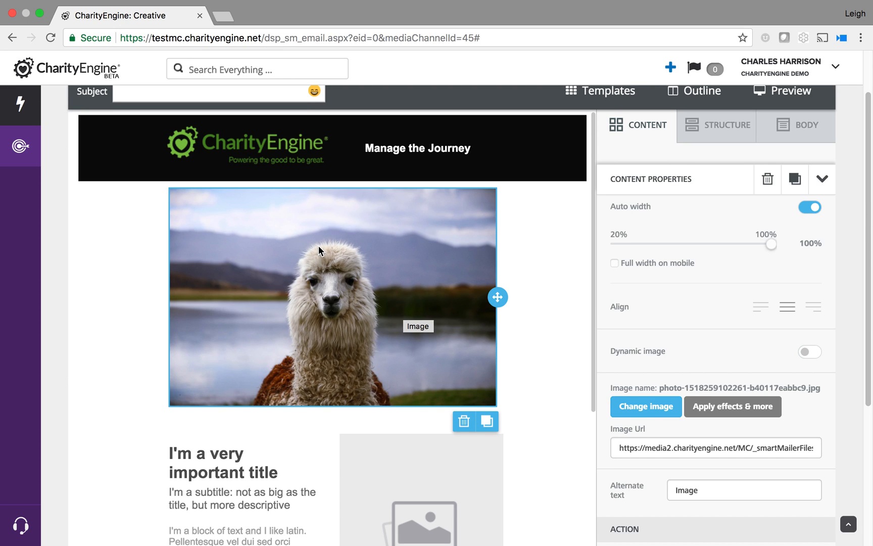
{"action": "left_click", "coordinate": [654, 407]}
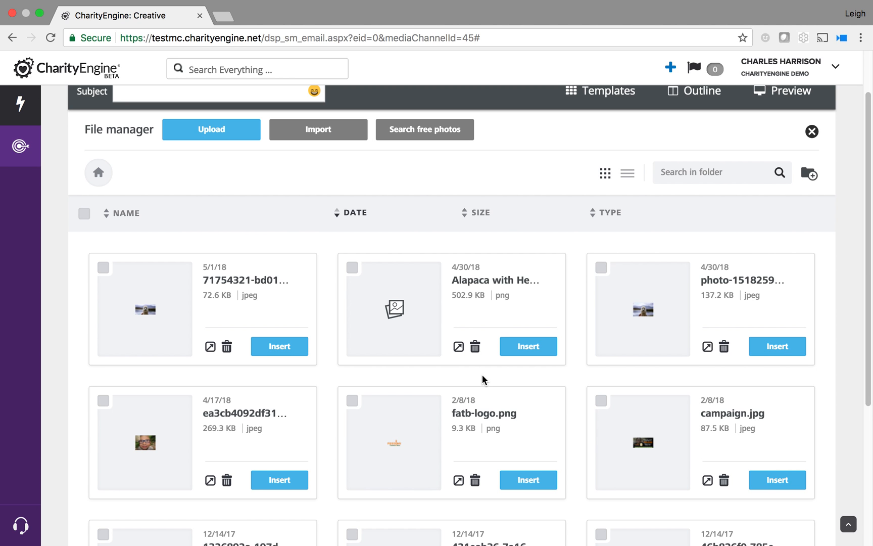
{"action": "left_click", "coordinate": [277, 348]}
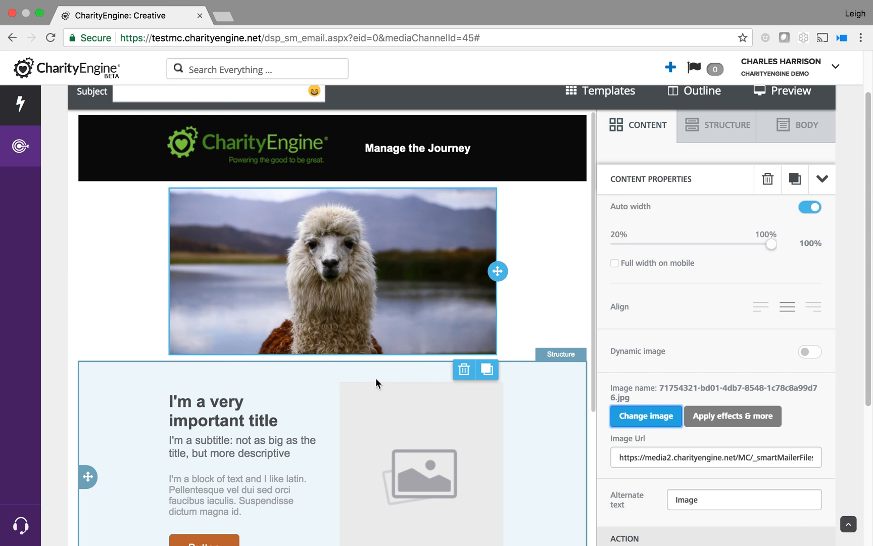
Add a single-column row below the alpaca image and place a text block in it.
{"action": "left_click", "coordinate": [721, 133]}
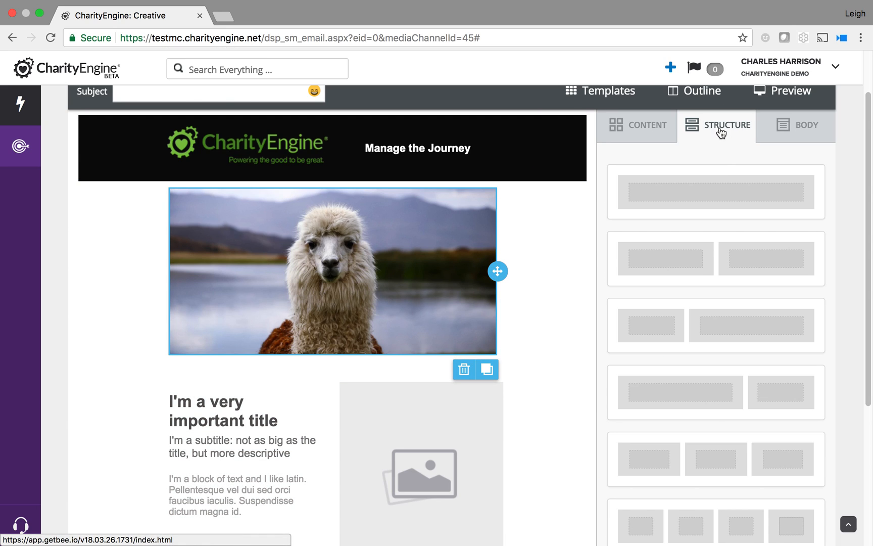
{"action": "left_click_drag", "start_coordinate": [721, 171], "coordinate": [393, 356]}
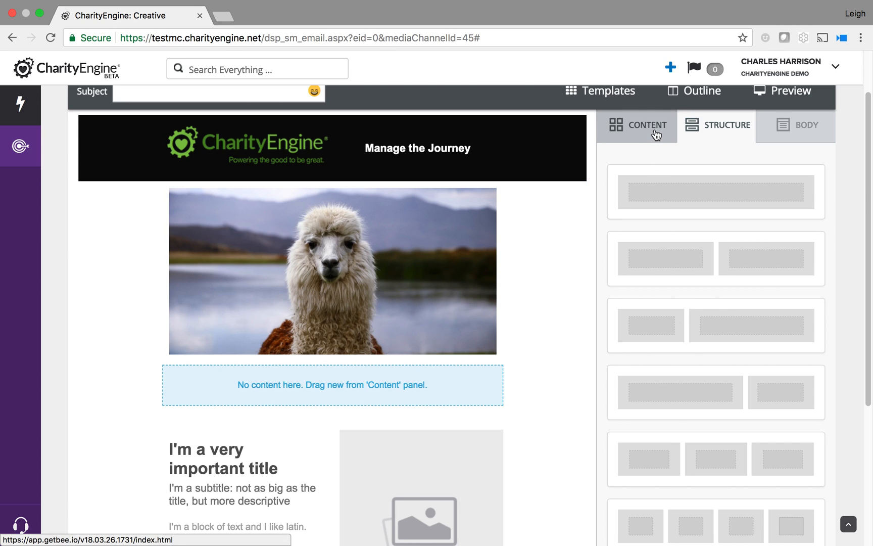
{"action": "left_click", "coordinate": [656, 134]}
{"action": "left_click_drag", "start_coordinate": [643, 195], "coordinate": [389, 378]}
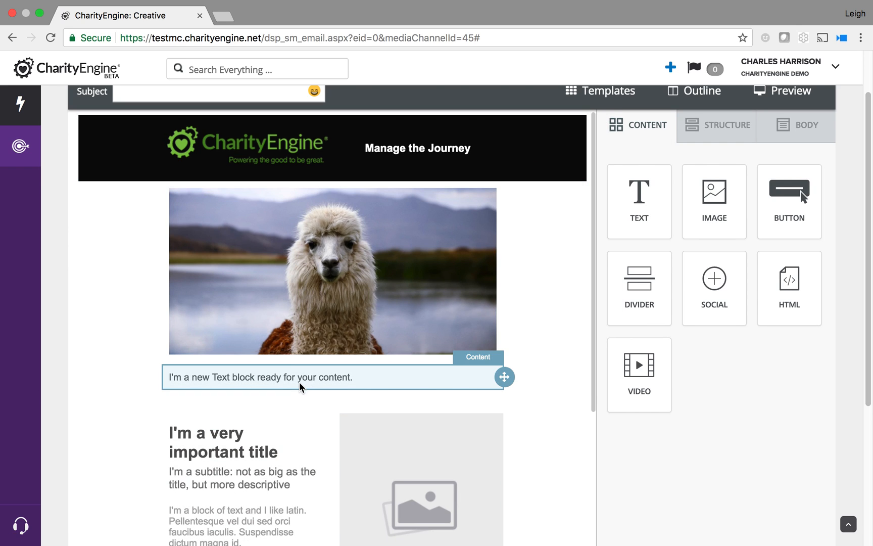
Replace the new text block's placeholder with "Will you find this Alpaca a home?".
{"action": "left_click", "coordinate": [300, 387]}
{"action": "left_click", "coordinate": [300, 377]}
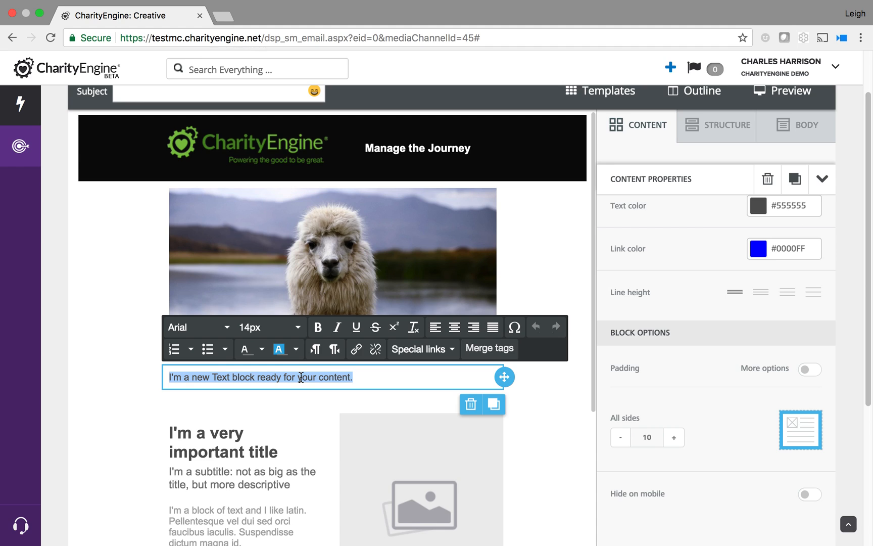
{"action": "type", "text": "Will you "}
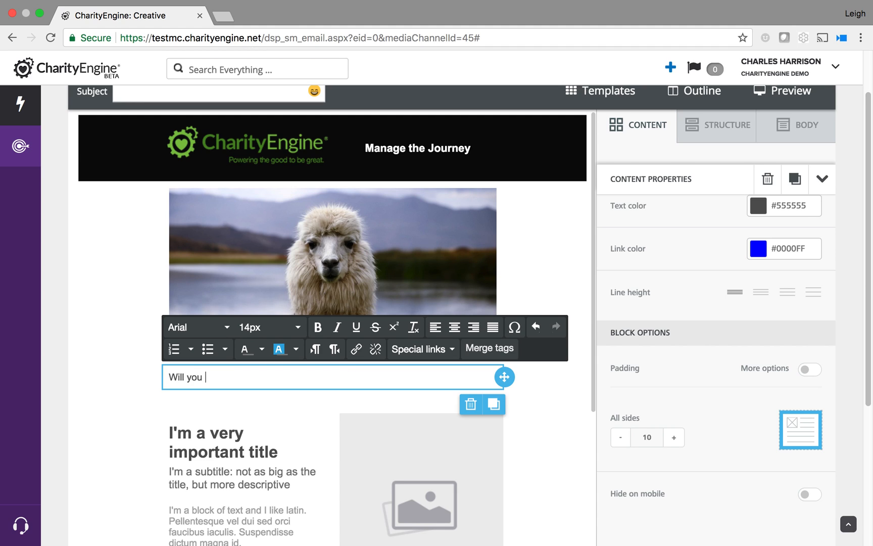
{"action": "type", "text": "find this Alpaca a home?"}
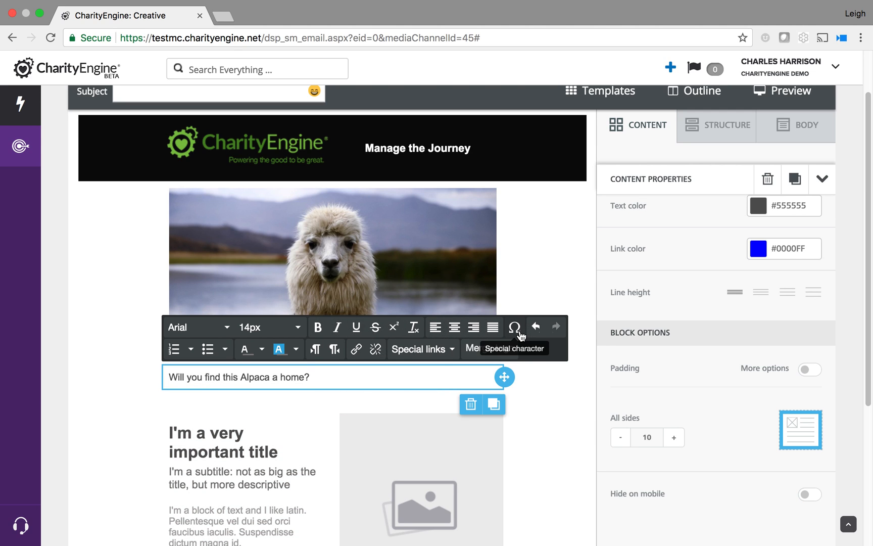
{"action": "left_click", "coordinate": [263, 442]}
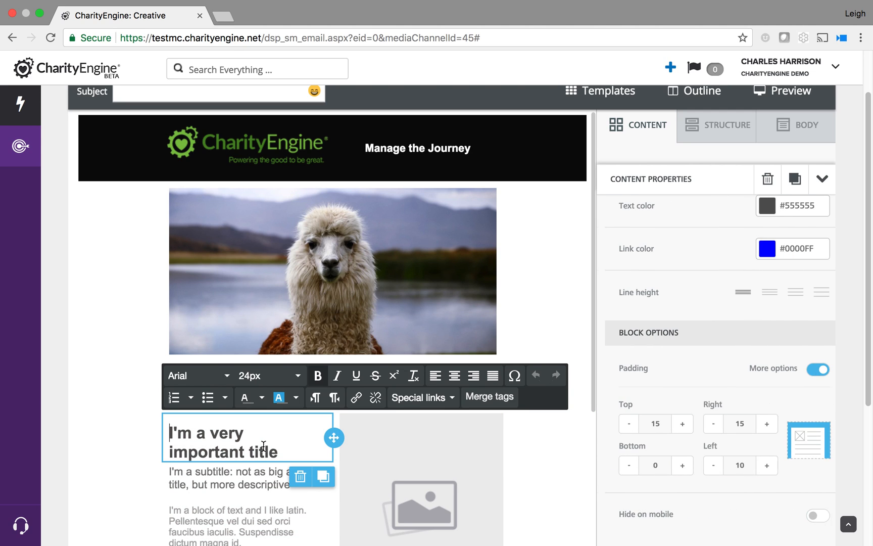
{"action": "left_click", "coordinate": [212, 505]}
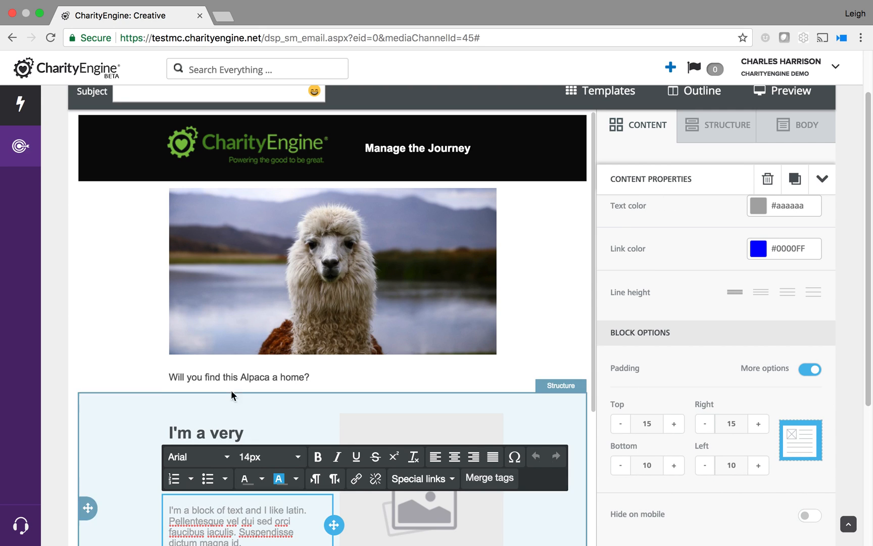
{"action": "left_click", "coordinate": [247, 371]}
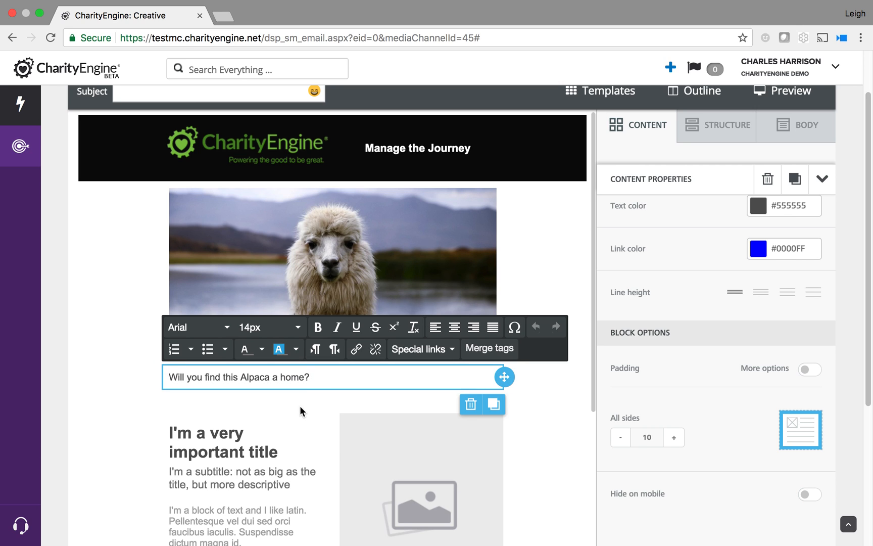
{"action": "left_click", "coordinate": [272, 417]}
Center the line "Will you find this Alpaca a home?" and set its font size to 24px.
{"action": "left_click", "coordinate": [268, 375]}
{"action": "triple_click", "coordinate": [261, 376]}
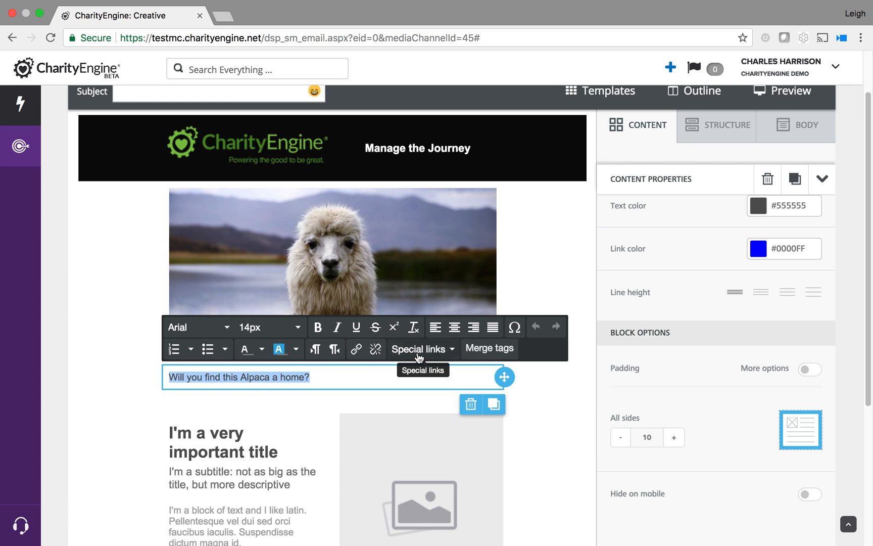
{"action": "left_click", "coordinate": [455, 327]}
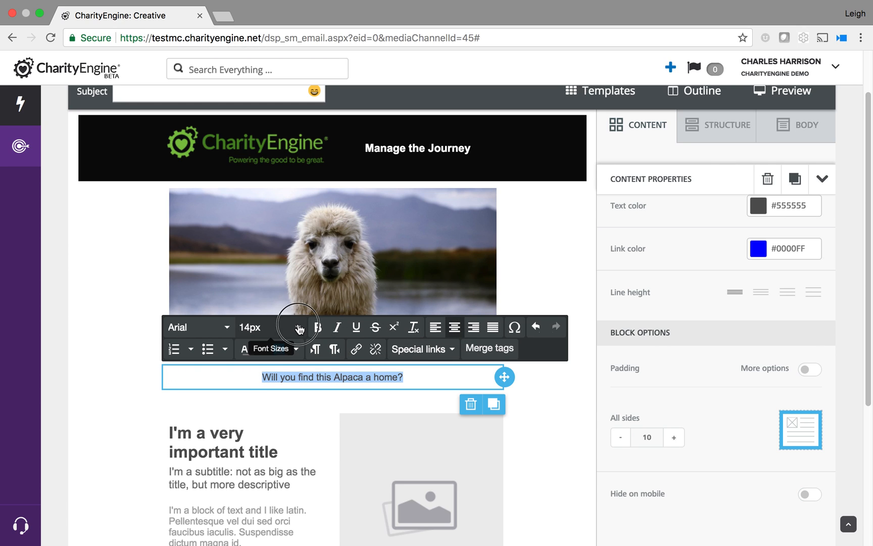
{"action": "left_click", "coordinate": [291, 327]}
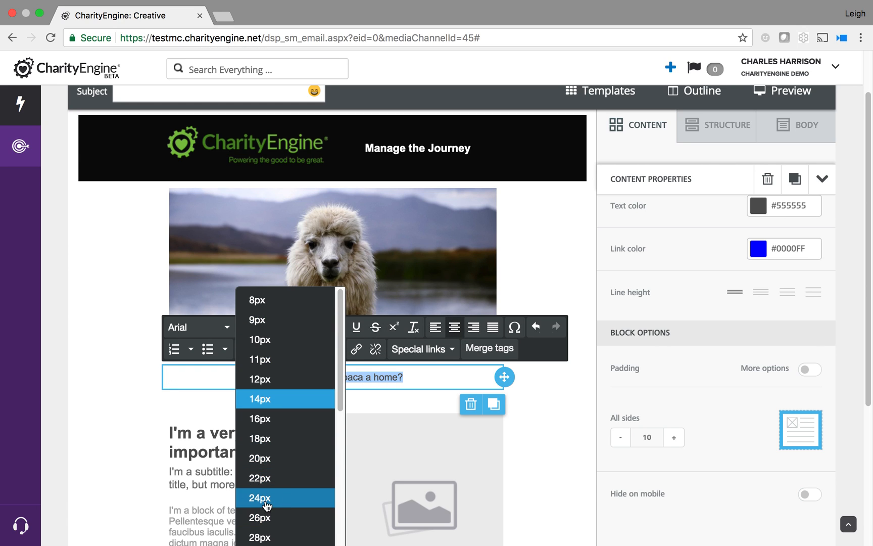
{"action": "left_click", "coordinate": [252, 499]}
{"action": "left_click", "coordinate": [366, 380]}
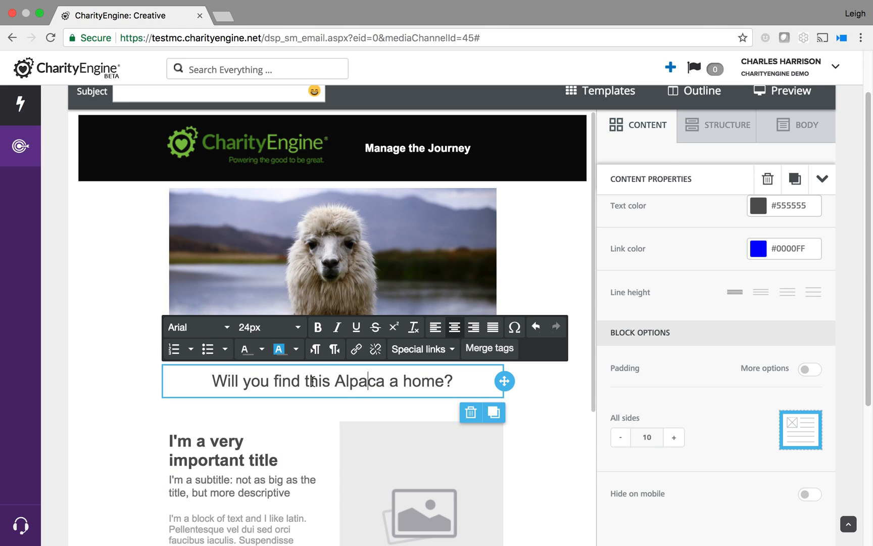
Make "find this Alpaca a home?" bold in the line below the alpaca image.
{"action": "left_click_drag", "start_coordinate": [273, 381], "coordinate": [457, 379]}
{"action": "left_click", "coordinate": [318, 328]}
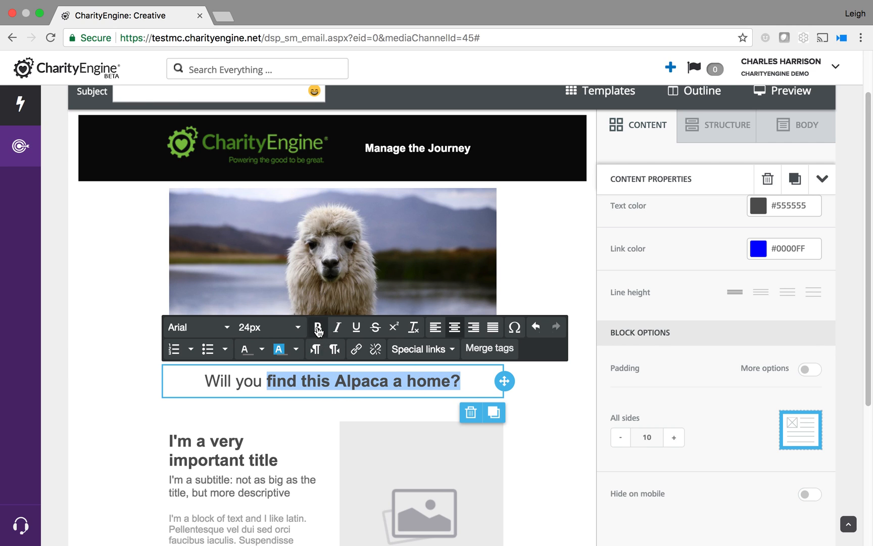
{"action": "left_click", "coordinate": [146, 426]}
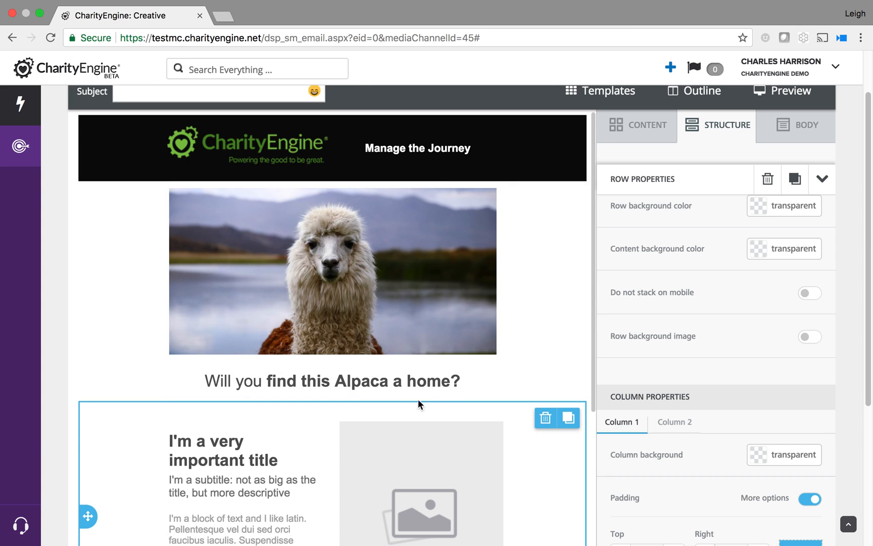
Add a button block below the alpaca headline and label it "Give Today".
{"action": "left_click", "coordinate": [657, 130]}
{"action": "left_click_drag", "start_coordinate": [798, 203], "coordinate": [366, 389]}
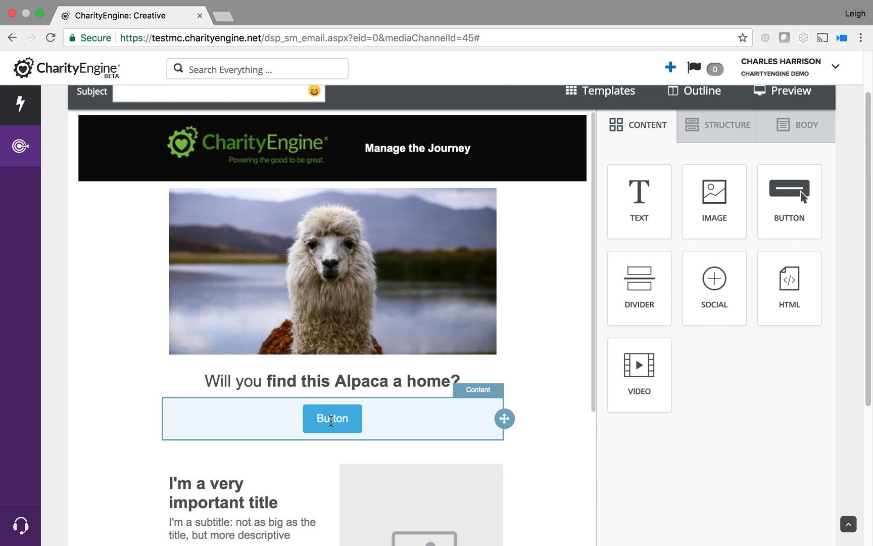
{"action": "left_click", "coordinate": [331, 420]}
{"action": "type", "text": "Give"}
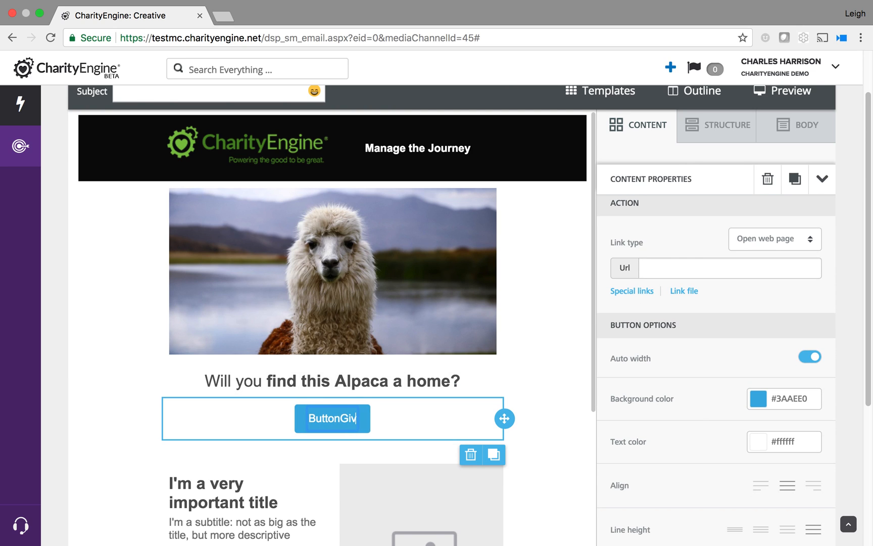
{"action": "key", "text": "BackSpace"}
{"action": "key", "text": "BackSpace"}
{"action": "key", "text": "BackSpace"}
{"action": "key", "text": "BackSpace"}
{"action": "key", "text": "BackSpace"}
{"action": "key", "text": "BackSpace"}
{"action": "key", "text": "BackSpace"}
{"action": "key", "text": "BackSpace"}
{"action": "key", "text": "BackSpace"}
{"action": "key", "text": "BackSpace"}
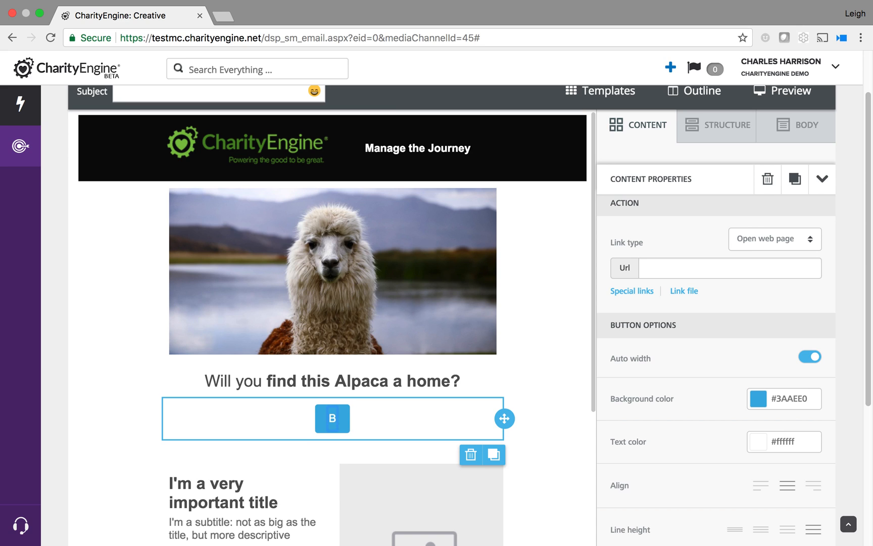
{"action": "type", "text": "Give Today"}
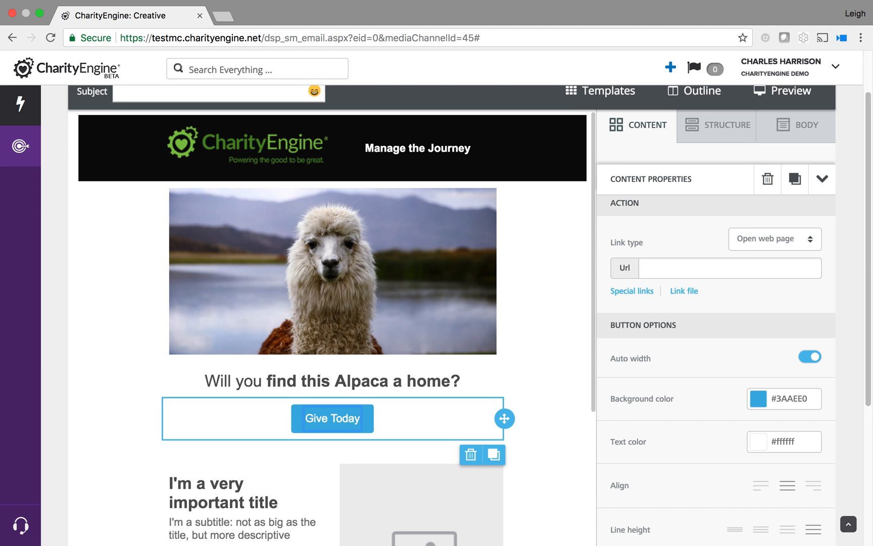
{"action": "left_click", "coordinate": [533, 423]}
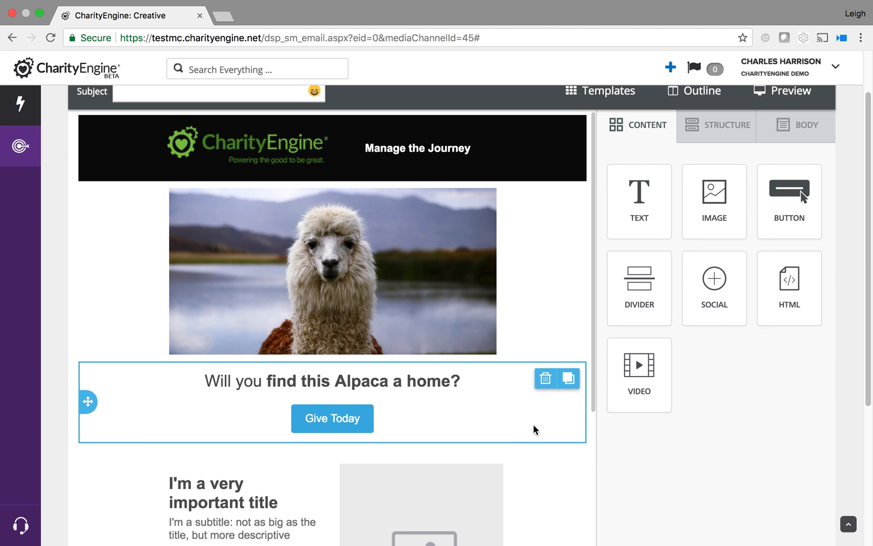
Set the Give Today button's background color to the brown #986016.
{"action": "left_click", "coordinate": [351, 417]}
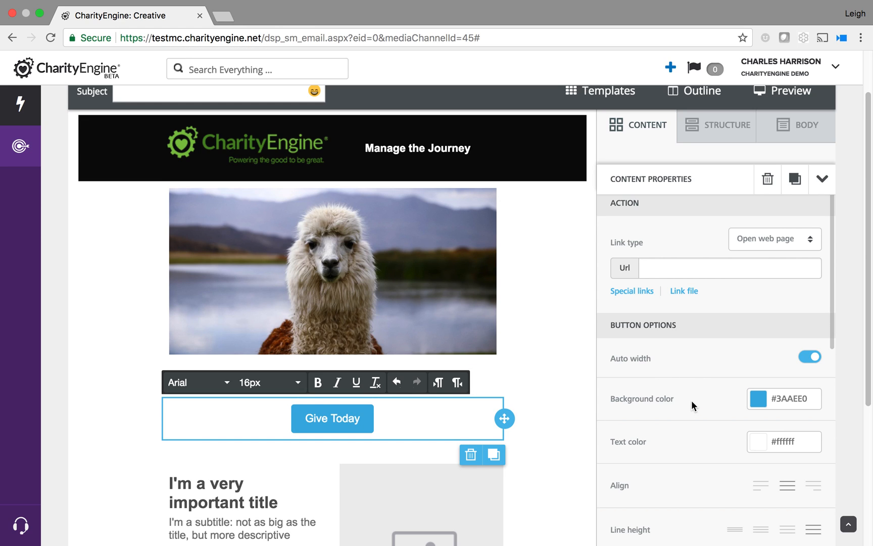
{"action": "left_click", "coordinate": [758, 399]}
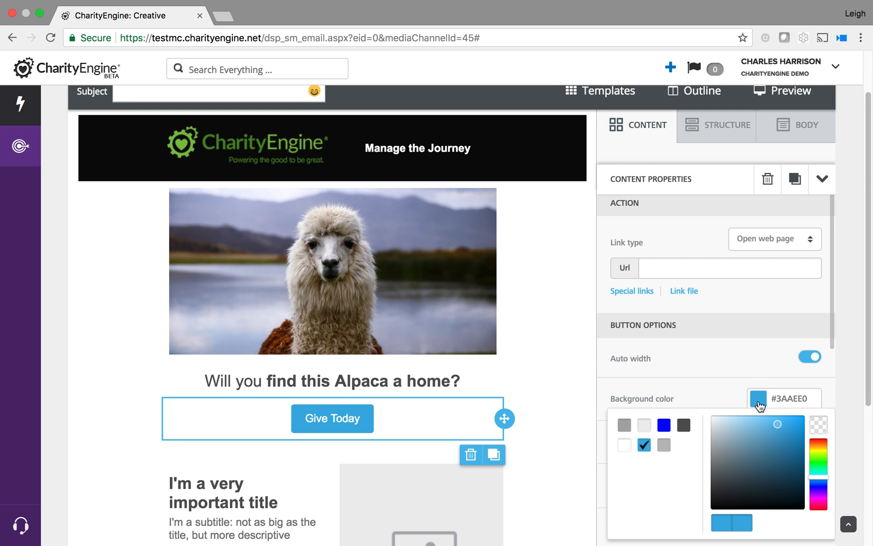
{"action": "left_click", "coordinate": [684, 424]}
{"action": "left_click", "coordinate": [662, 447]}
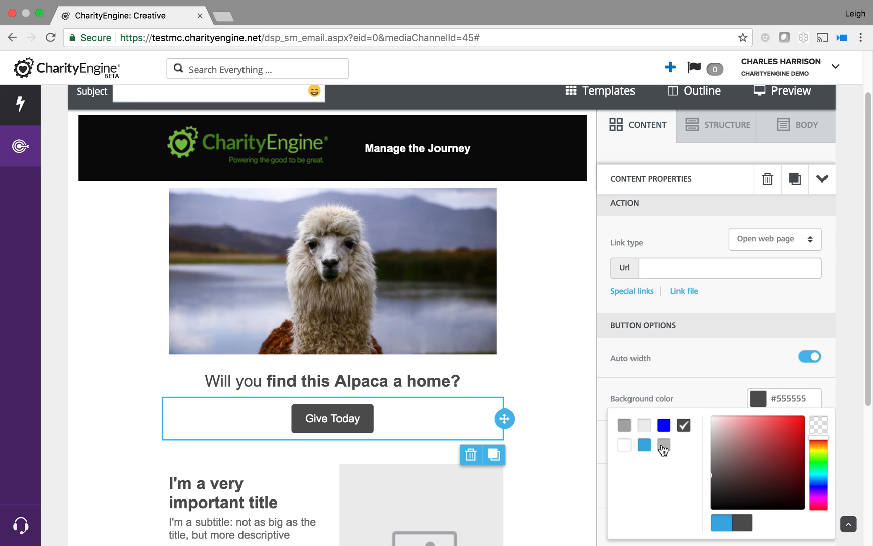
{"action": "mouse_move", "coordinate": [815, 442]}
{"action": "left_mouse_down"}
{"action": "mouse_move", "coordinate": [818, 492]}
{"action": "mouse_move", "coordinate": [821, 449]}
{"action": "left_mouse_up"}
{"action": "left_click", "coordinate": [789, 451]}
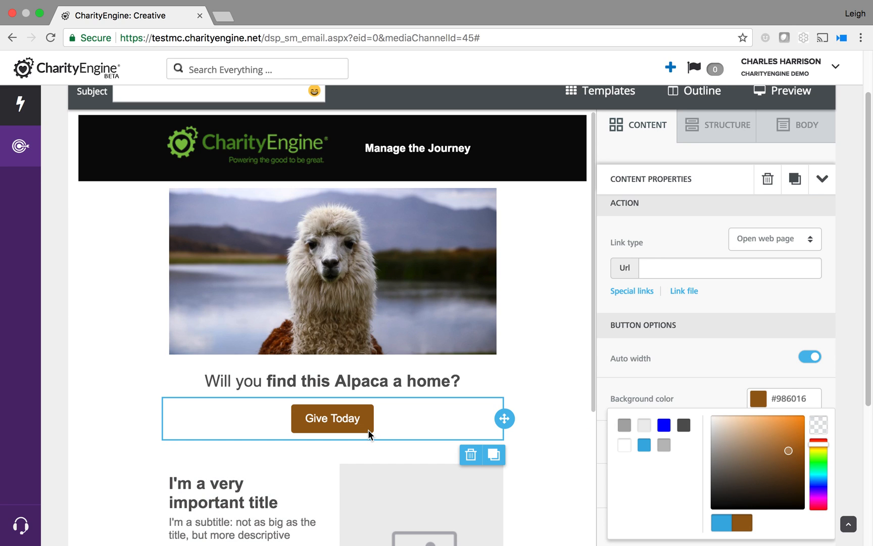
{"action": "left_click", "coordinate": [661, 399]}
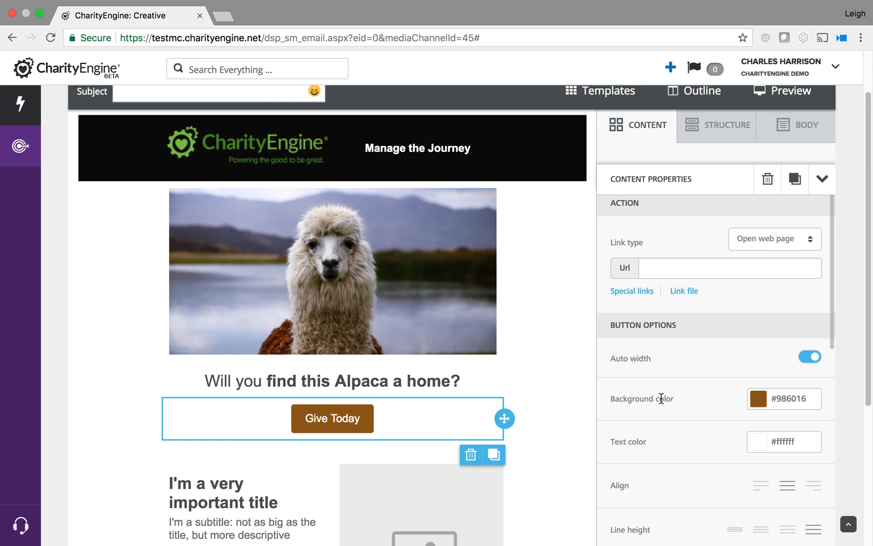
Try light blue #3AAEE0 as the Give Today button's text color, then return it to white #FFFFFF.
{"action": "left_click", "coordinate": [786, 442]}
{"action": "left_click", "coordinate": [758, 441]}
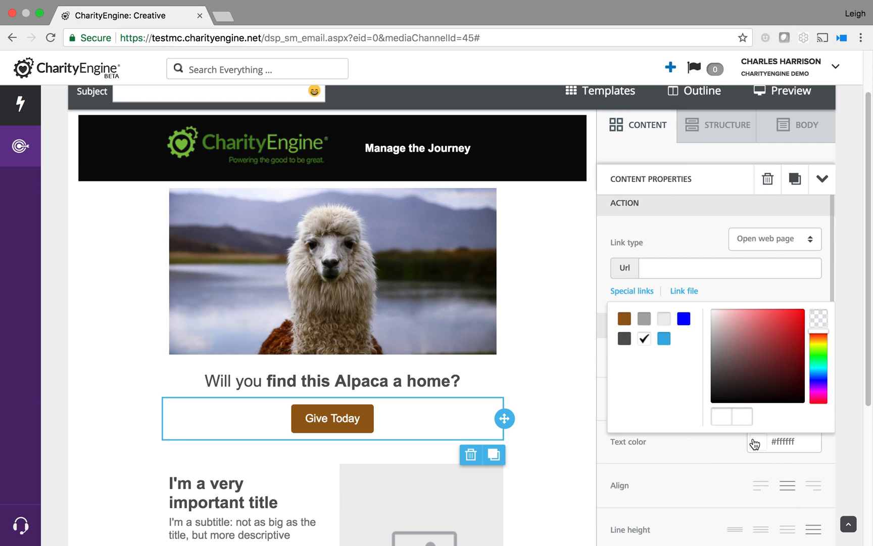
{"action": "left_click", "coordinate": [664, 339]}
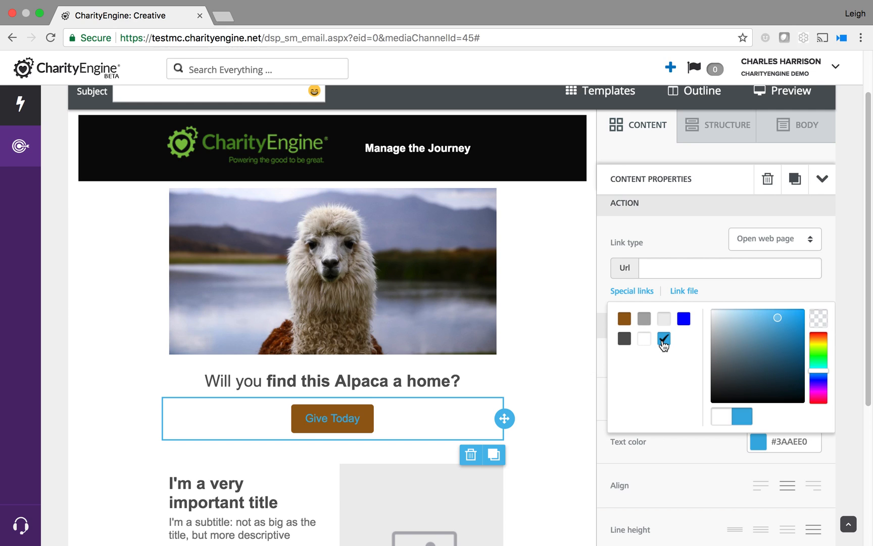
{"action": "left_click", "coordinate": [646, 340]}
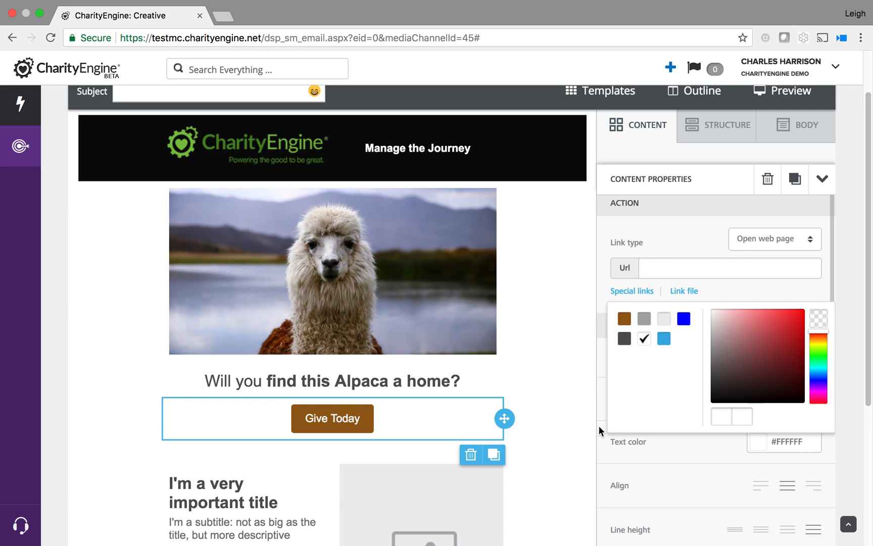
{"action": "left_click", "coordinate": [602, 426]}
{"action": "scroll", "coordinate": [675, 484], "scroll_direction": "down", "scroll_amount": 1}
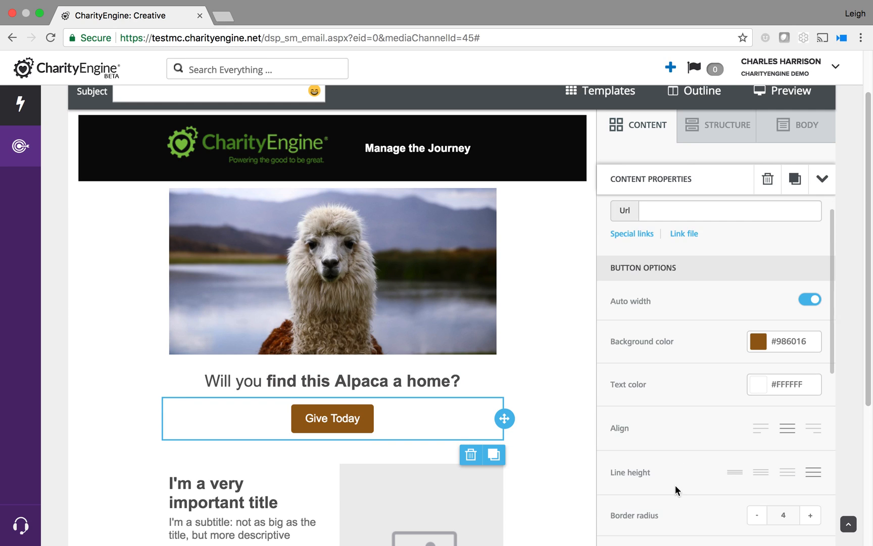
{"action": "scroll", "coordinate": [704, 504], "scroll_direction": "down", "scroll_amount": 1}
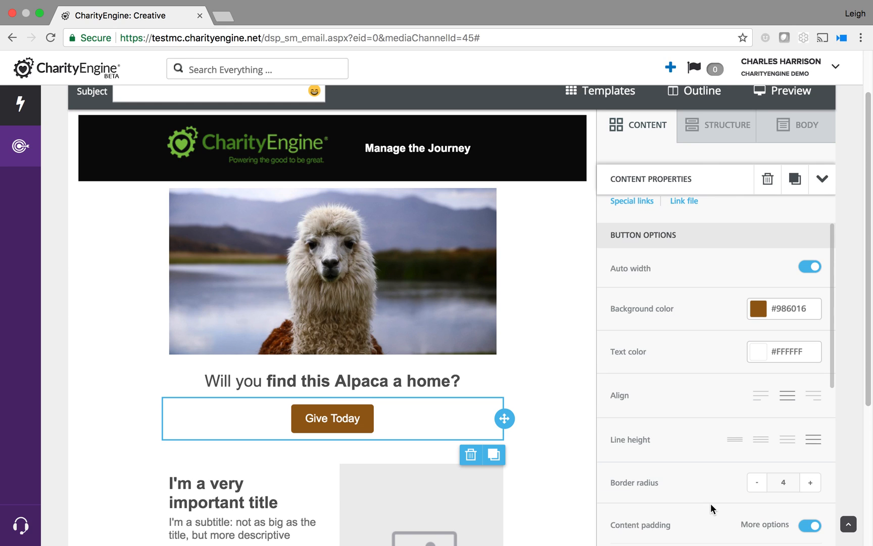
{"action": "scroll", "coordinate": [720, 490], "scroll_direction": "up", "scroll_amount": 1}
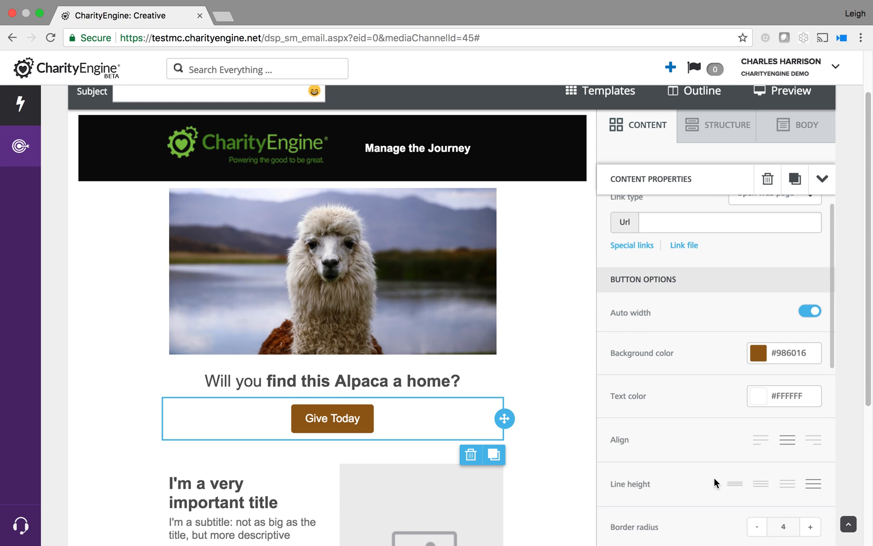
{"action": "scroll", "coordinate": [714, 482], "scroll_direction": "up", "scroll_amount": 1}
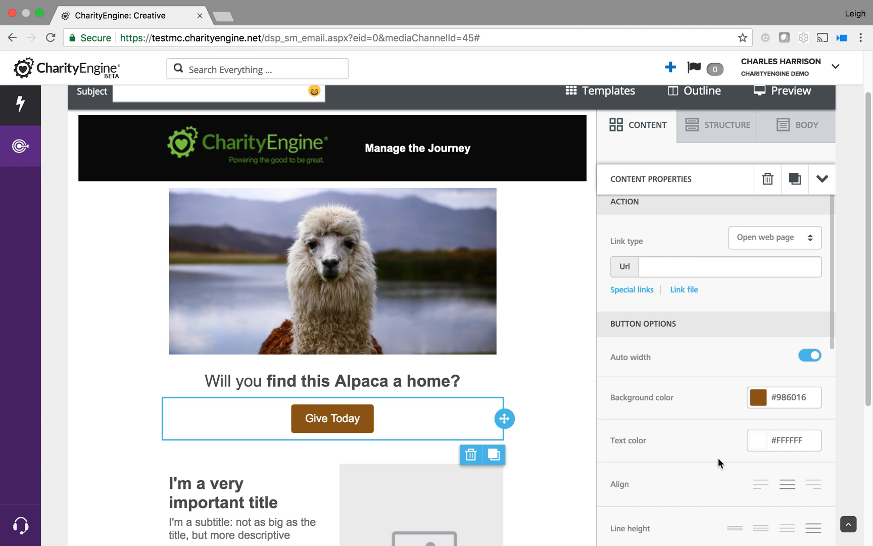
{"action": "scroll", "coordinate": [702, 452], "scroll_direction": "up", "scroll_amount": 1}
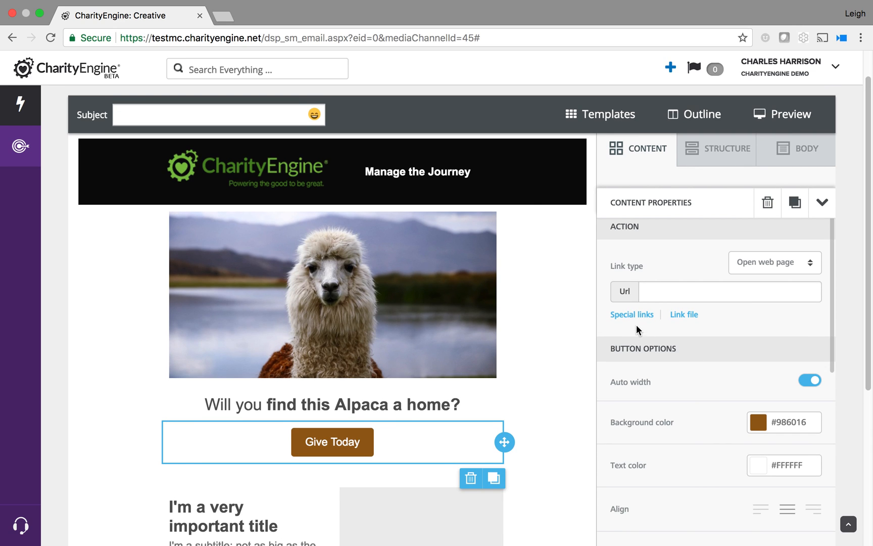
{"action": "left_click", "coordinate": [369, 443]}
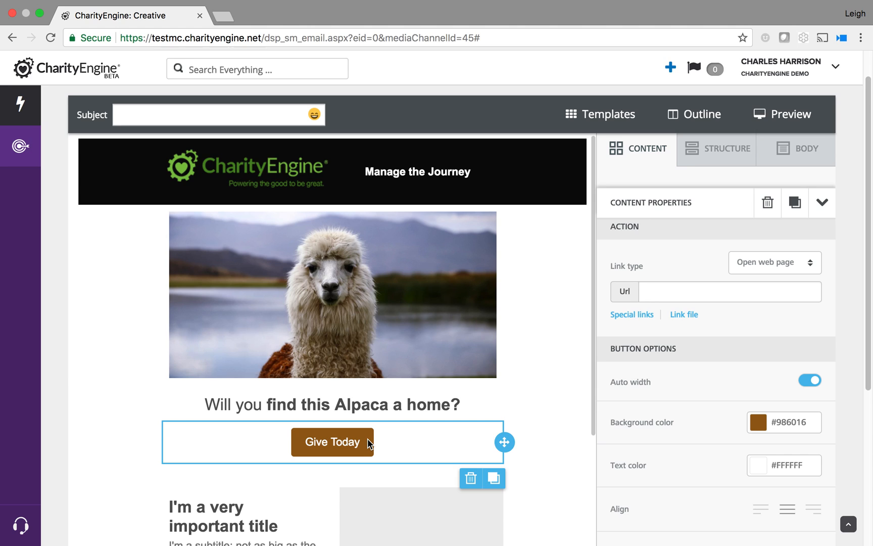
{"action": "left_click", "coordinate": [782, 268]}
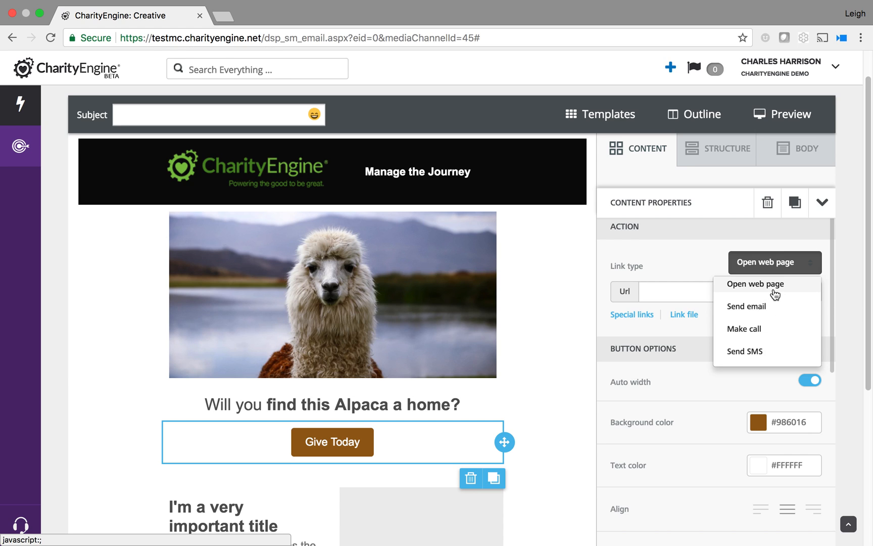
{"action": "left_click", "coordinate": [678, 292]}
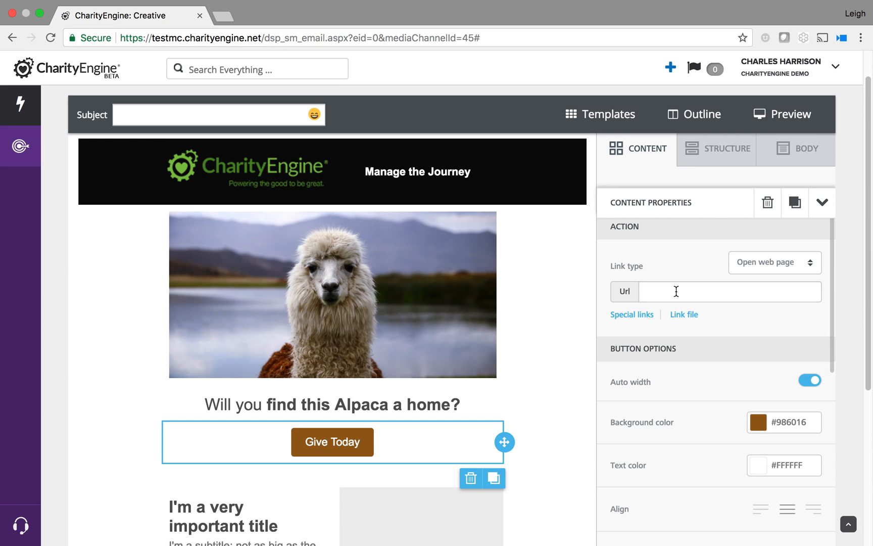
{"action": "type", "text": "www.charityengg"}
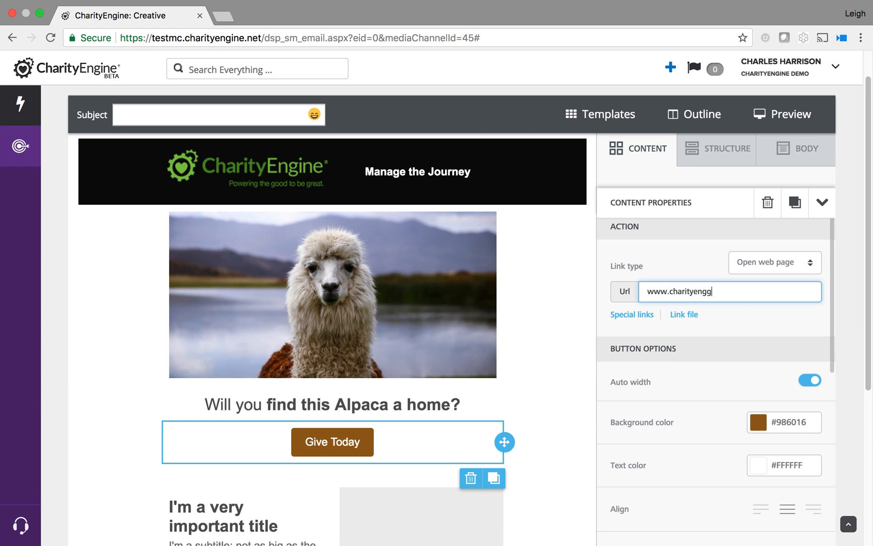
{"action": "type", "text": "ne.net"}
{"action": "left_click", "coordinate": [784, 332]}
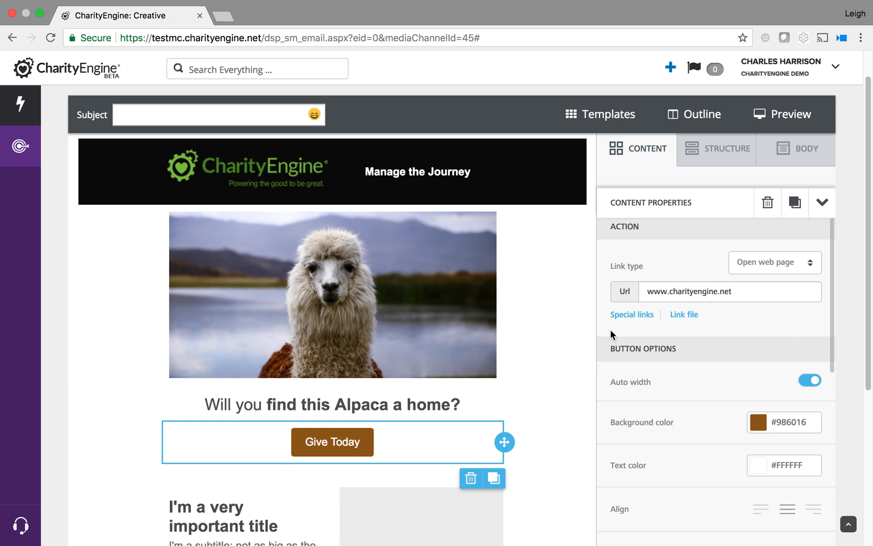
Enter "Find an Alpaca a Home" as the email's subject line.
{"action": "scroll", "coordinate": [610, 329], "scroll_direction": "down", "scroll_amount": 2}
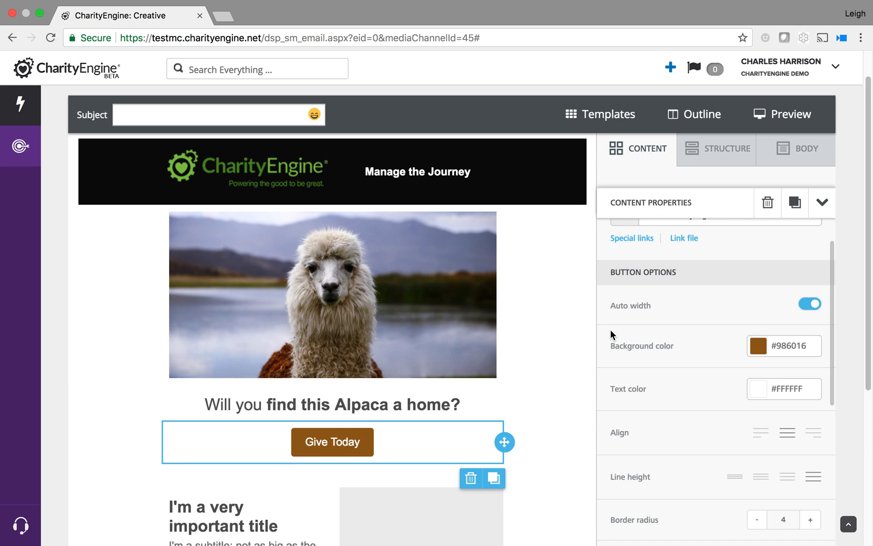
{"action": "scroll", "coordinate": [610, 329], "scroll_direction": "up", "scroll_amount": 3}
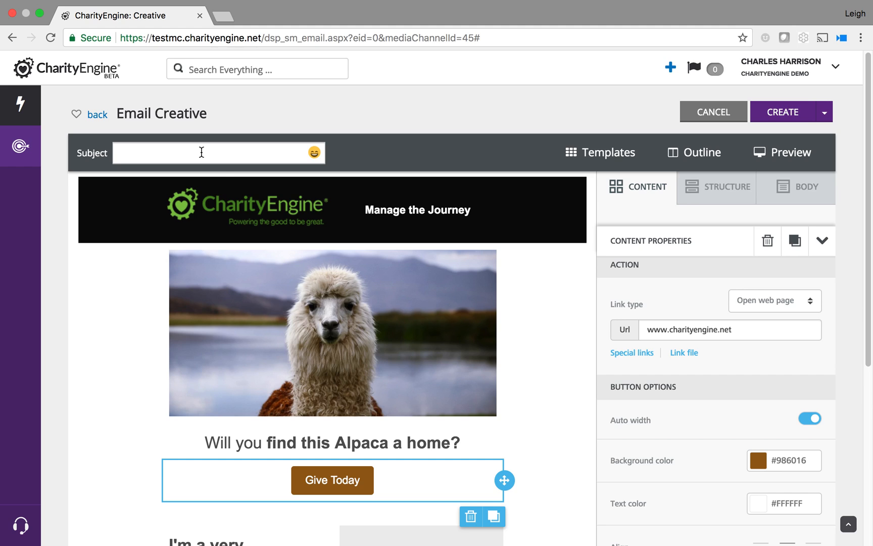
{"action": "type", "text": "Find an Alpaca a Home"}
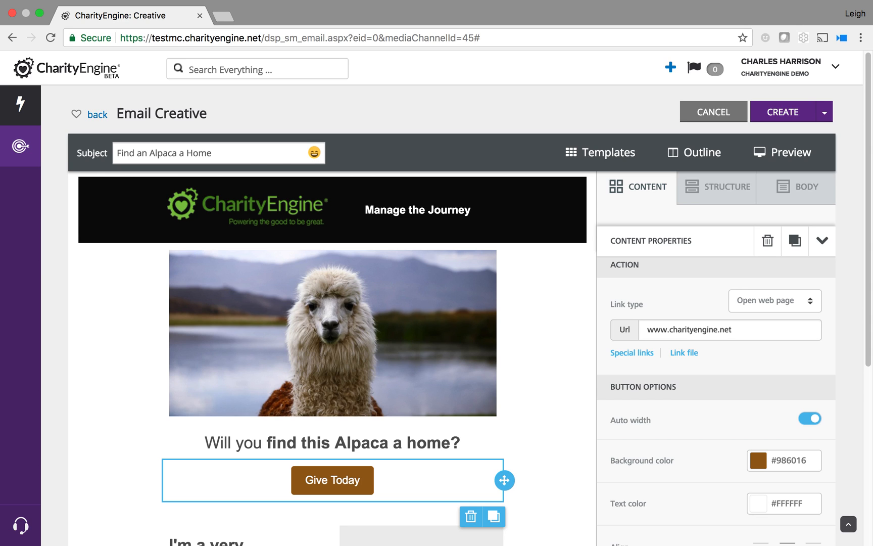
Expand the additional email settings and name the creative "Alpaca Email".
{"action": "scroll", "coordinate": [59, 237], "scroll_direction": "down", "scroll_amount": 3}
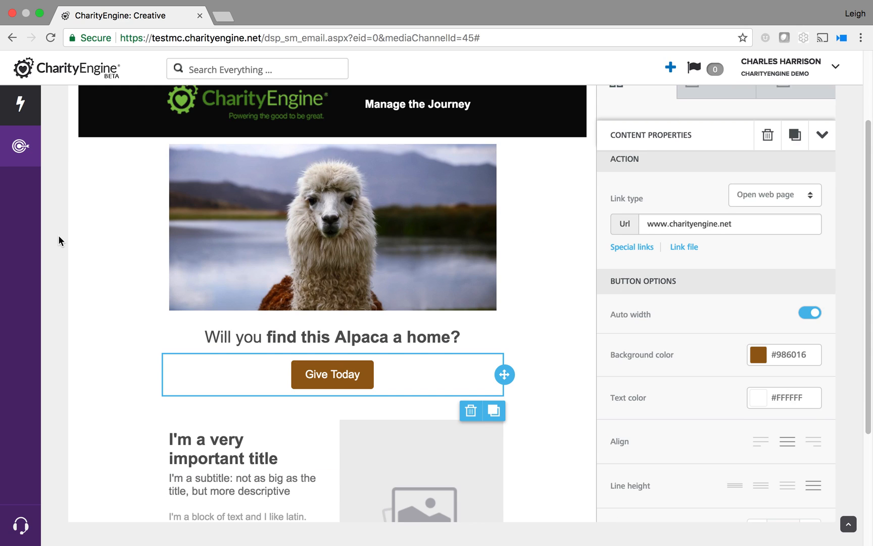
{"action": "scroll", "coordinate": [59, 239], "scroll_direction": "down", "scroll_amount": 5}
{"action": "left_click", "coordinate": [78, 400]}
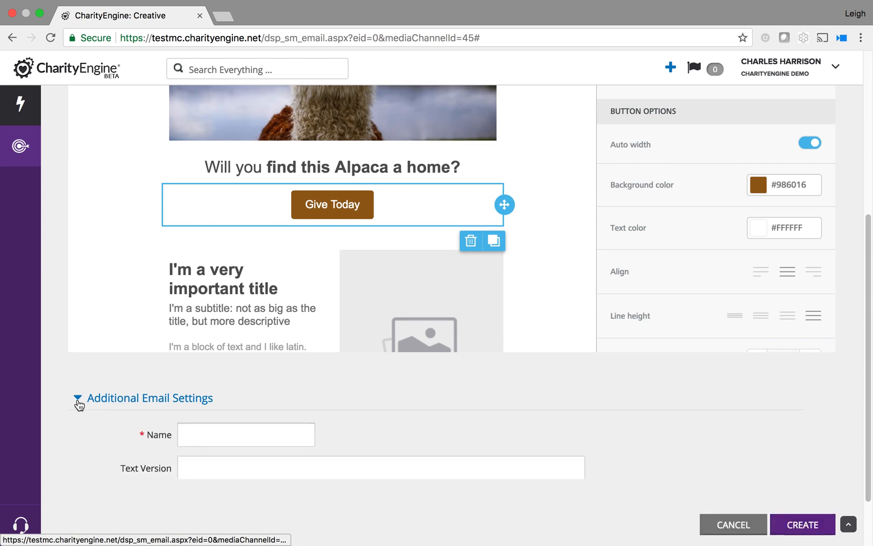
{"action": "scroll", "coordinate": [193, 378], "scroll_direction": "down", "scroll_amount": 3}
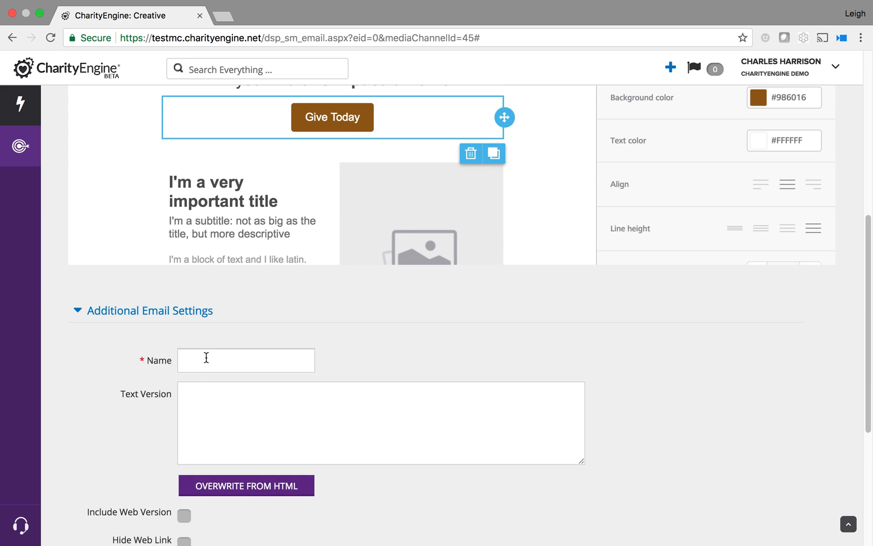
{"action": "left_click", "coordinate": [206, 357]}
{"action": "type", "text": "Alap"}
{"action": "key", "text": "BackSpace"}
{"action": "key", "text": "BackSpace"}
{"action": "type", "text": "paca Email"}
Create the new email creative and save it under the name "Alpaca Email".
{"action": "scroll", "coordinate": [521, 332], "scroll_direction": "up", "scroll_amount": 7}
{"action": "left_click", "coordinate": [781, 119]}
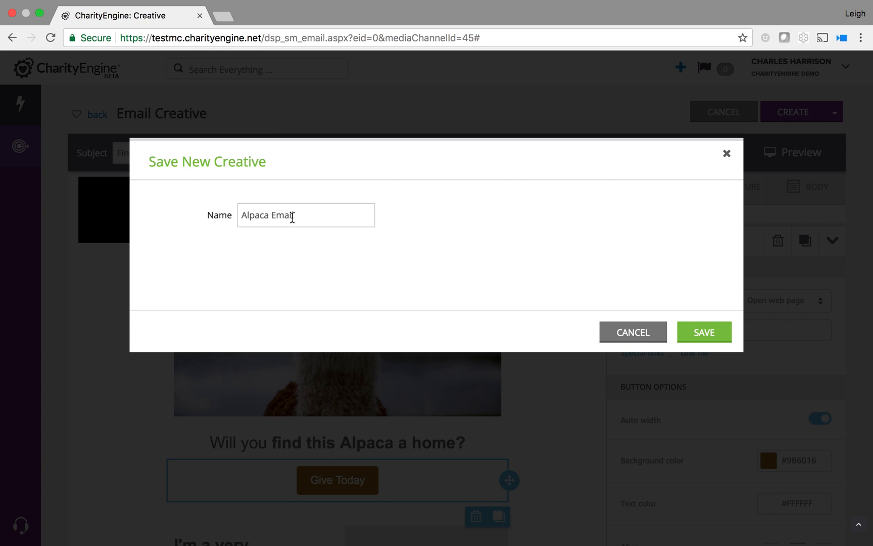
{"action": "left_click", "coordinate": [702, 331]}
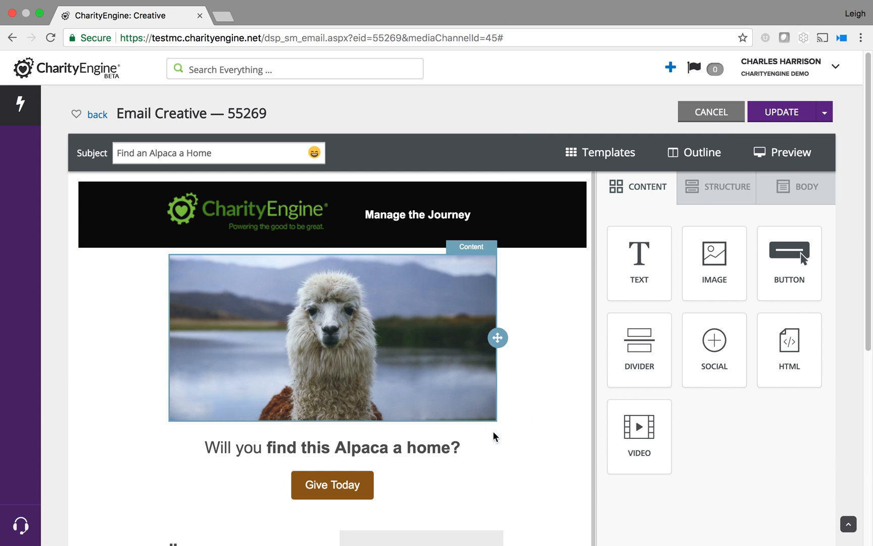
{"action": "left_click", "coordinate": [824, 113]}
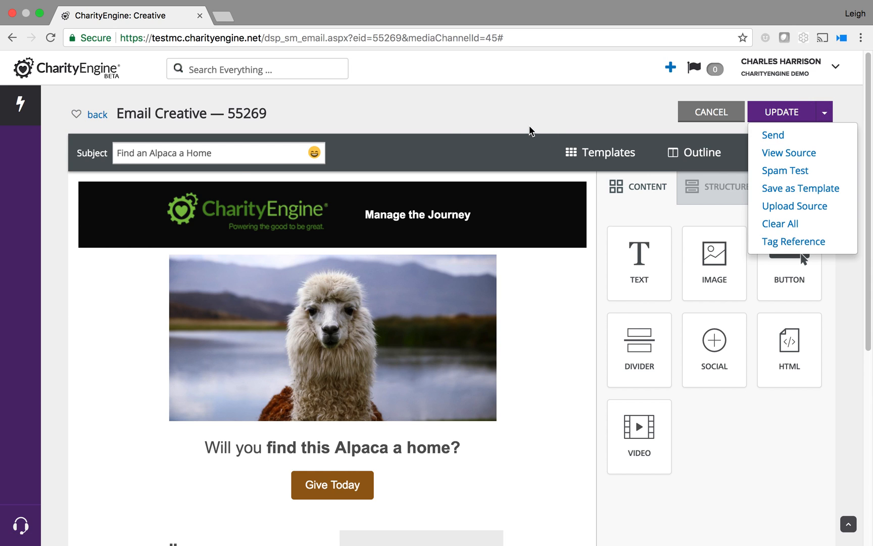
{"action": "scroll", "coordinate": [115, 399], "scroll_direction": "down", "scroll_amount": 1}
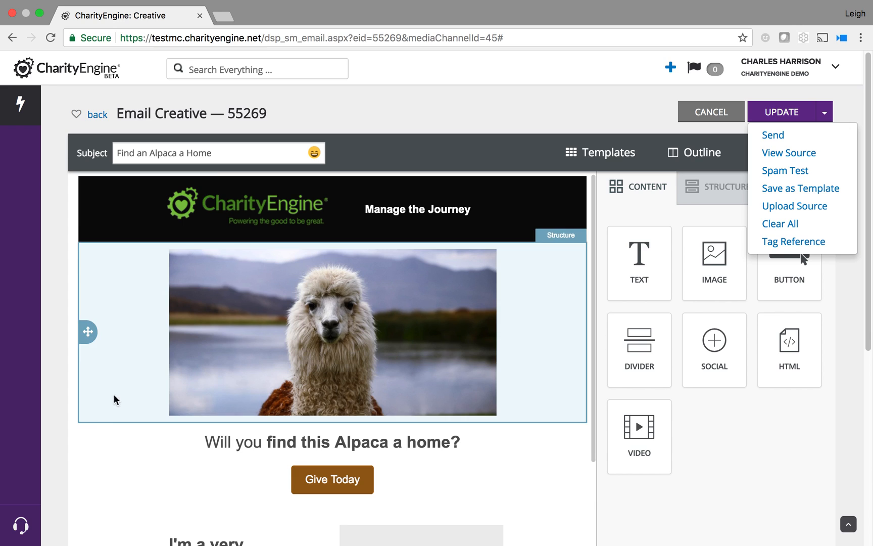
{"action": "left_click", "coordinate": [67, 460]}
Add a divider block directly below the Give Today button.
{"action": "scroll", "coordinate": [101, 425], "scroll_direction": "down", "scroll_amount": 3}
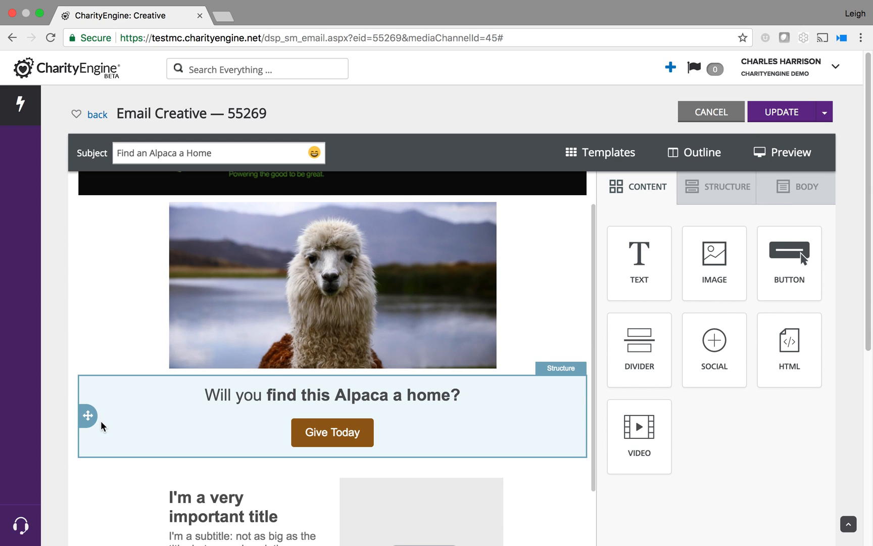
{"action": "scroll", "coordinate": [101, 426], "scroll_direction": "down", "scroll_amount": 2}
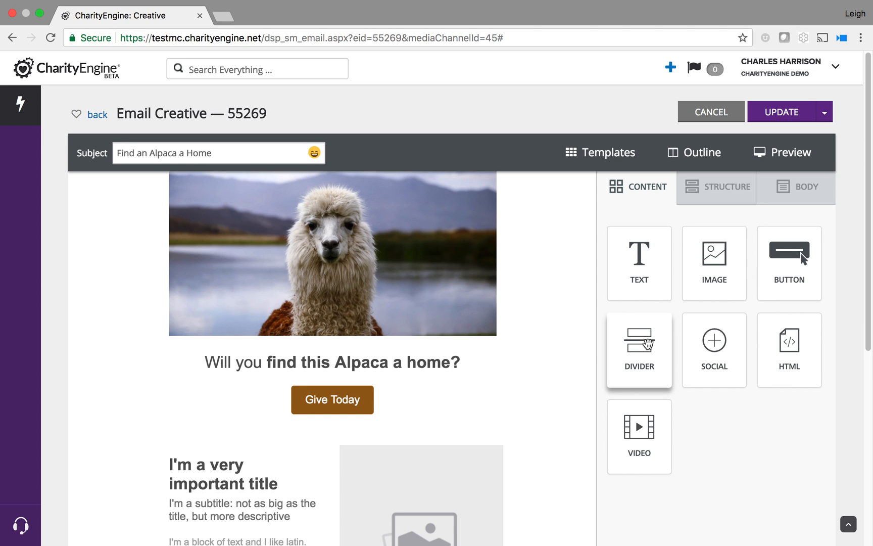
{"action": "left_click_drag", "start_coordinate": [647, 345], "coordinate": [427, 427]}
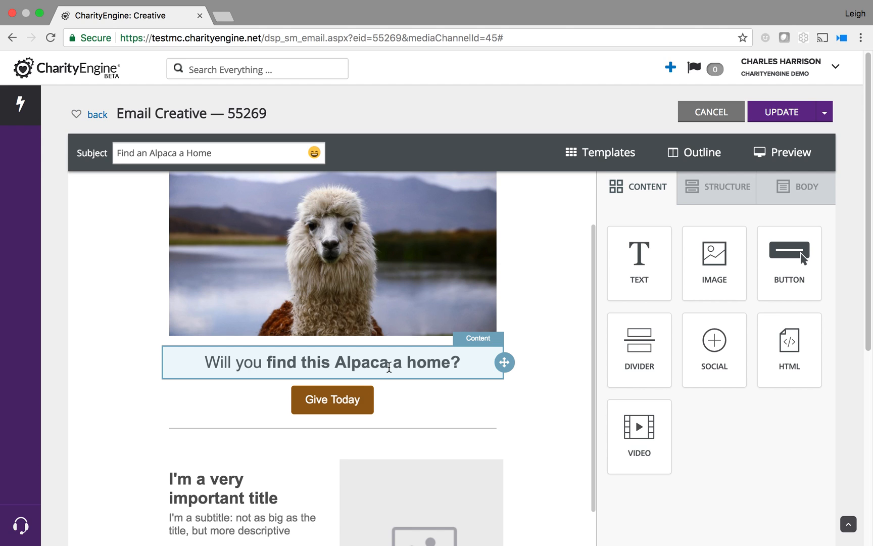
Replace the alpaca photo with the image "Alapaca with Headline.png" from the file manager.
{"action": "scroll", "coordinate": [407, 270], "scroll_direction": "up", "scroll_amount": 1}
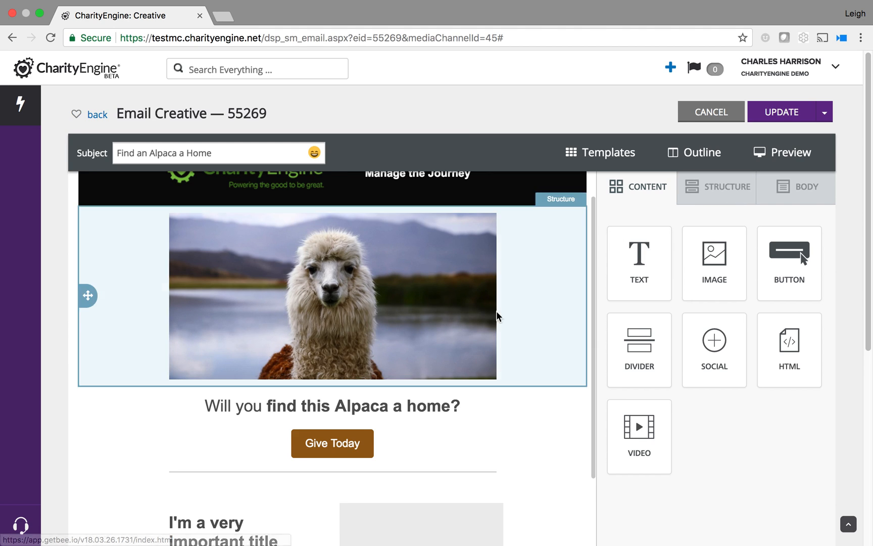
{"action": "left_click", "coordinate": [449, 319]}
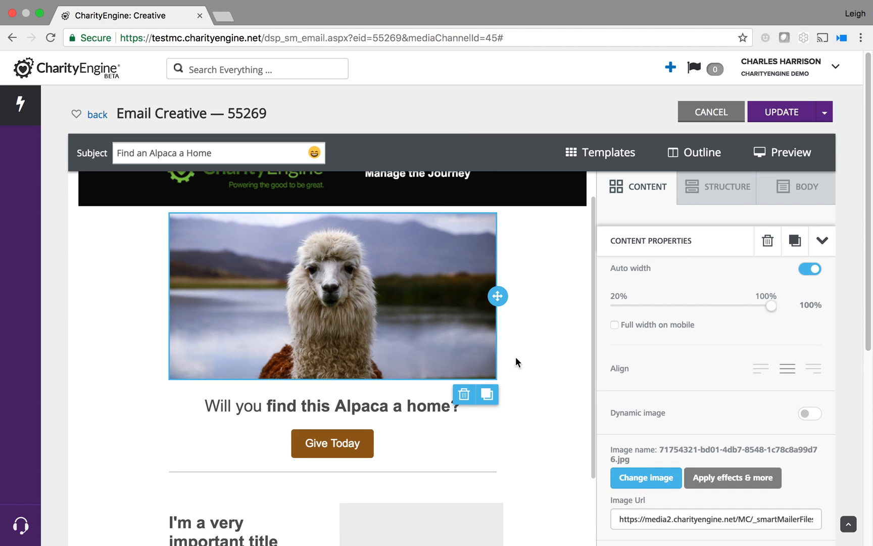
{"action": "left_click", "coordinate": [645, 478]}
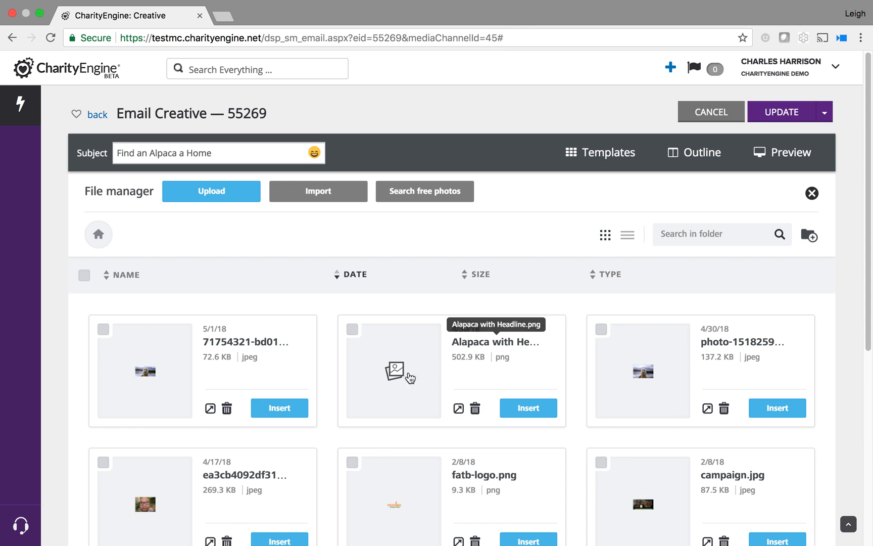
{"action": "left_click", "coordinate": [518, 410]}
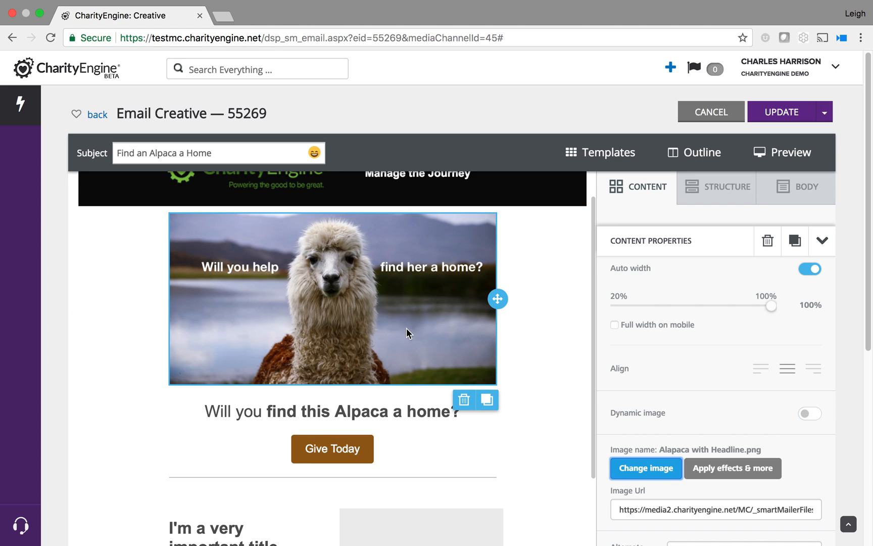
Delete the text block "Will you find this Alpaca a home?" below the alpaca image.
{"action": "left_click", "coordinate": [370, 411]}
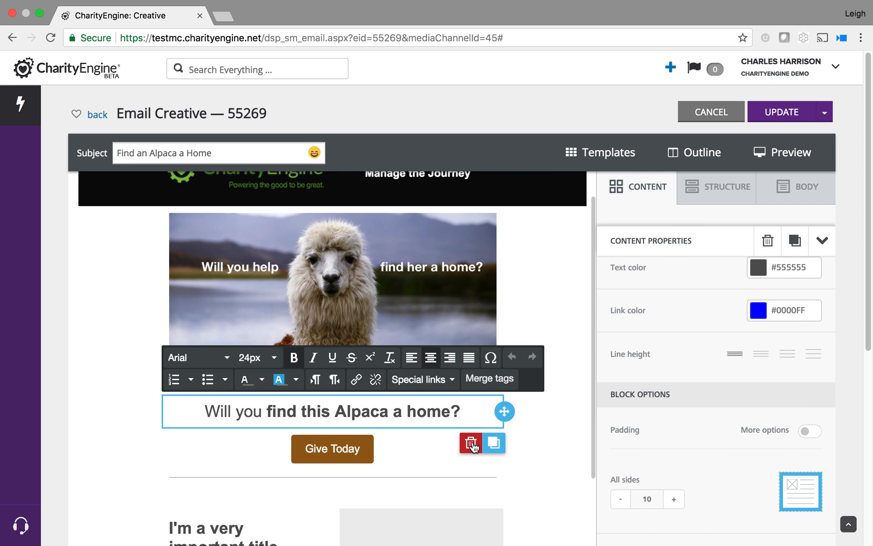
{"action": "left_click", "coordinate": [472, 445]}
{"action": "left_click", "coordinate": [486, 429]}
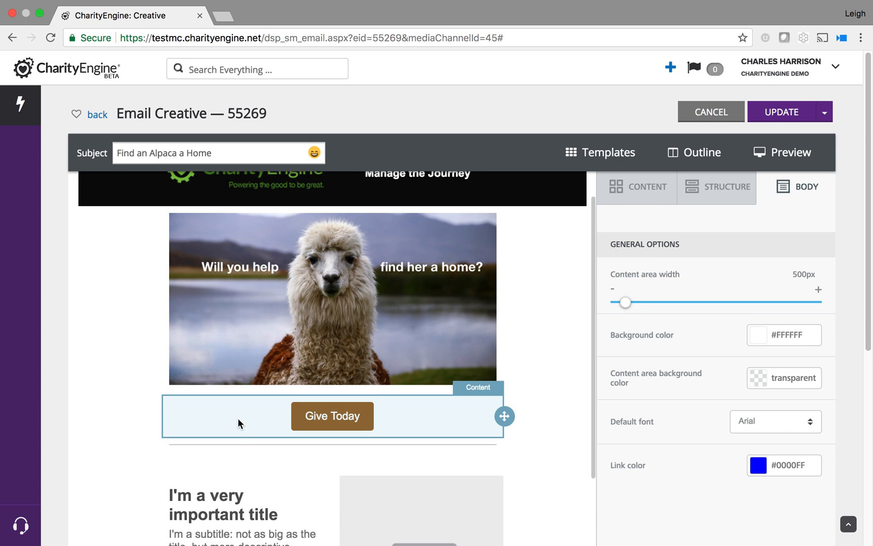
{"action": "scroll", "coordinate": [238, 417], "scroll_direction": "down", "scroll_amount": 3}
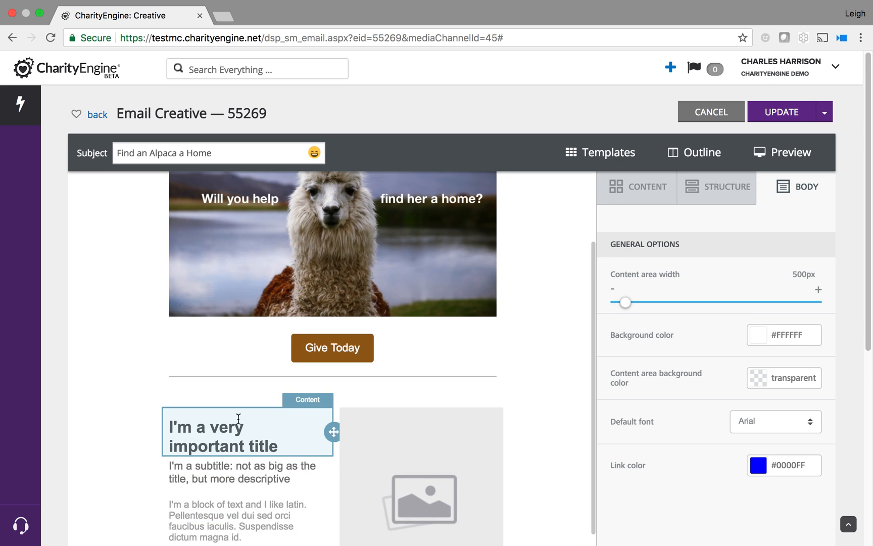
{"action": "scroll", "coordinate": [238, 419], "scroll_direction": "down", "scroll_amount": 2}
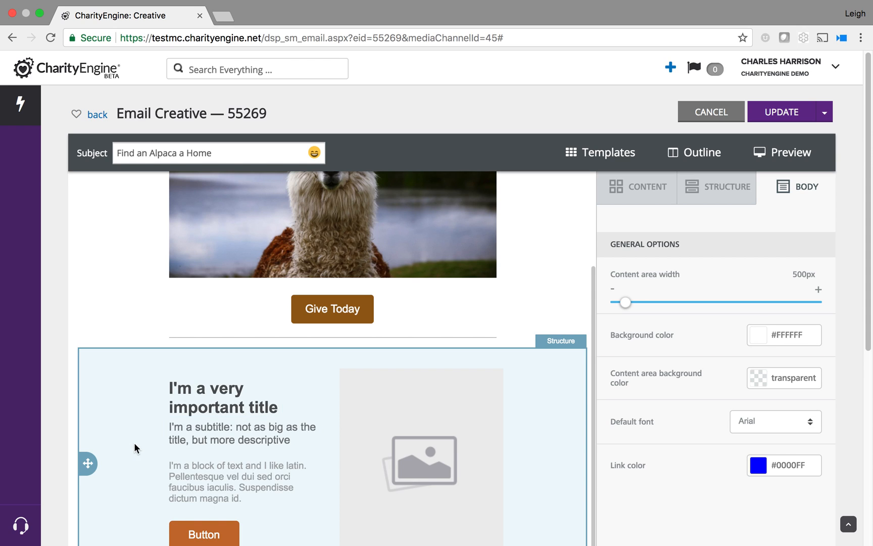
{"action": "scroll", "coordinate": [213, 432], "scroll_direction": "down", "scroll_amount": 2}
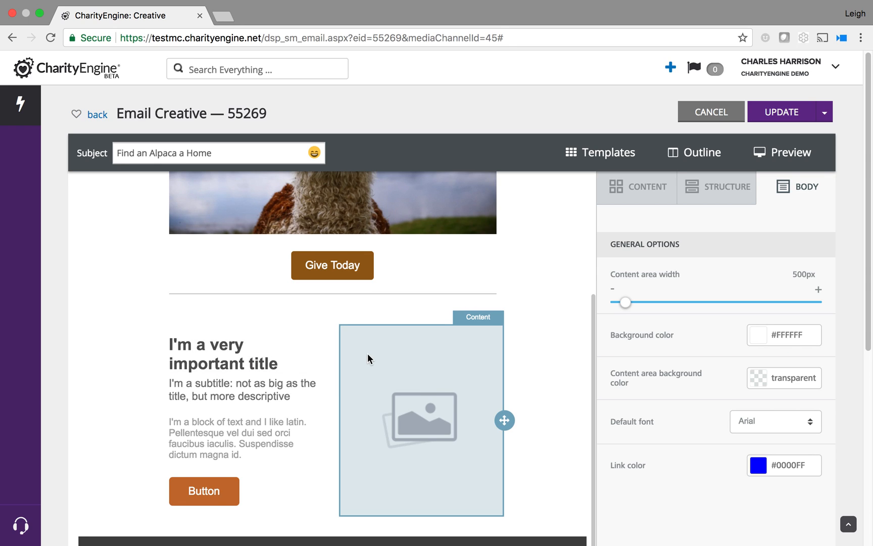
Copy the placeholder Latin paragraph from the title-and-image row below the divider.
{"action": "scroll", "coordinate": [322, 399], "scroll_direction": "down", "scroll_amount": 2}
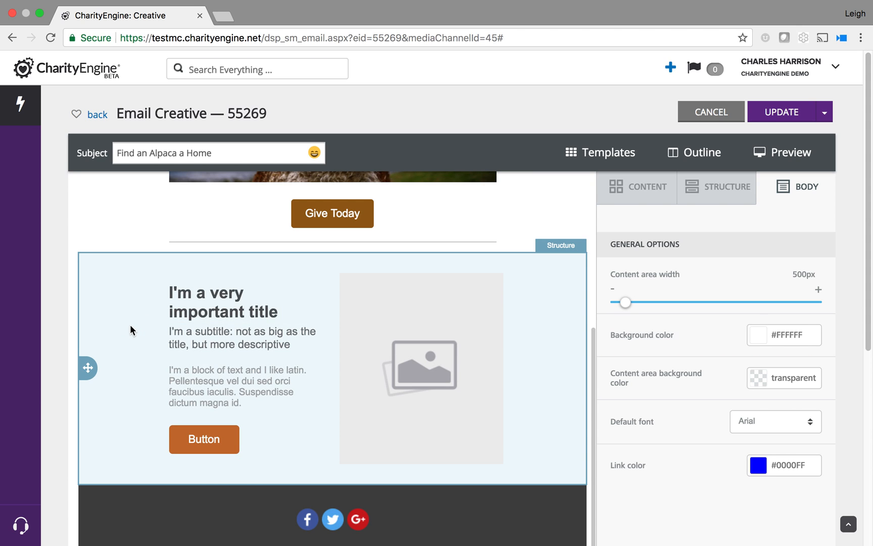
{"action": "left_click", "coordinate": [130, 325]}
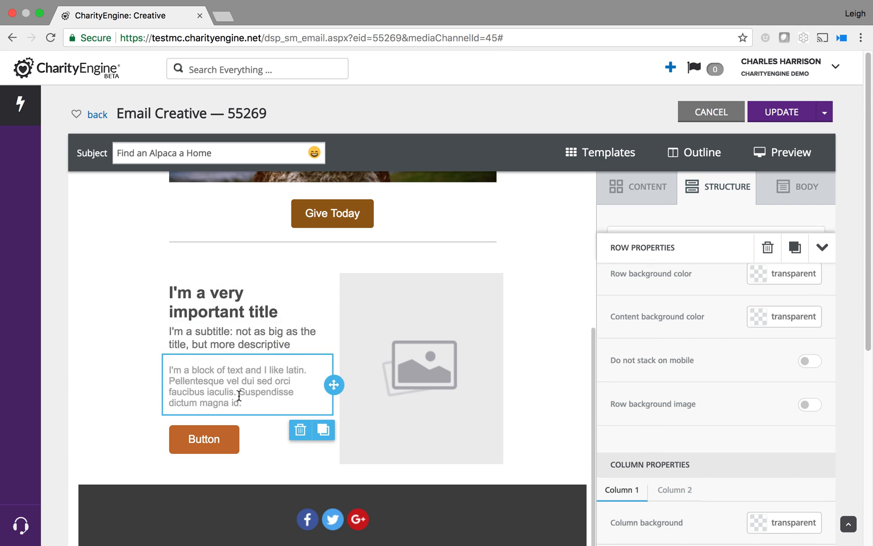
{"action": "left_click", "coordinate": [239, 395]}
{"action": "left_click_drag", "start_coordinate": [241, 403], "coordinate": [167, 376]}
{"action": "key", "text": "super+c"}
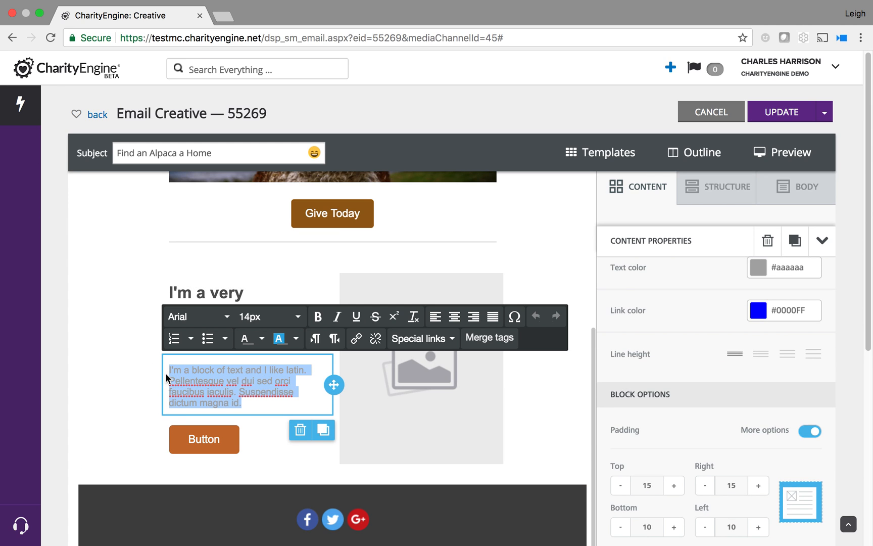
Delete the whole placeholder row with the title, text, button and image below the divider.
{"action": "left_click", "coordinate": [129, 381]}
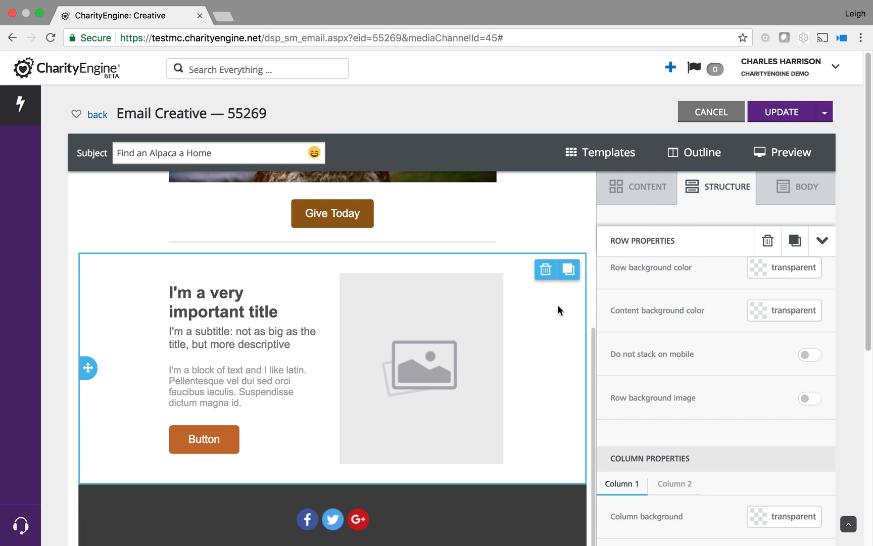
{"action": "left_click", "coordinate": [545, 272]}
{"action": "left_click", "coordinate": [500, 427]}
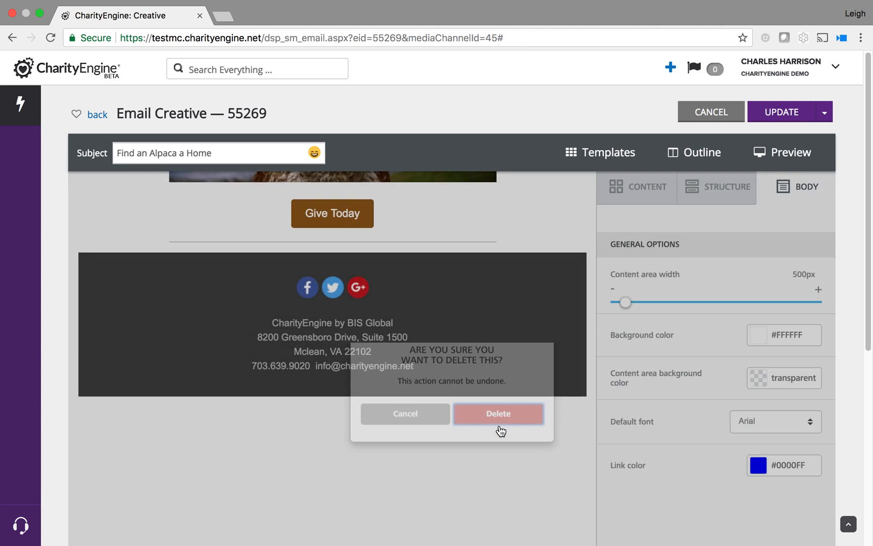
Insert a structure row with two equal columns between the divider and the dark footer.
{"action": "scroll", "coordinate": [465, 261], "scroll_direction": "up", "scroll_amount": 5}
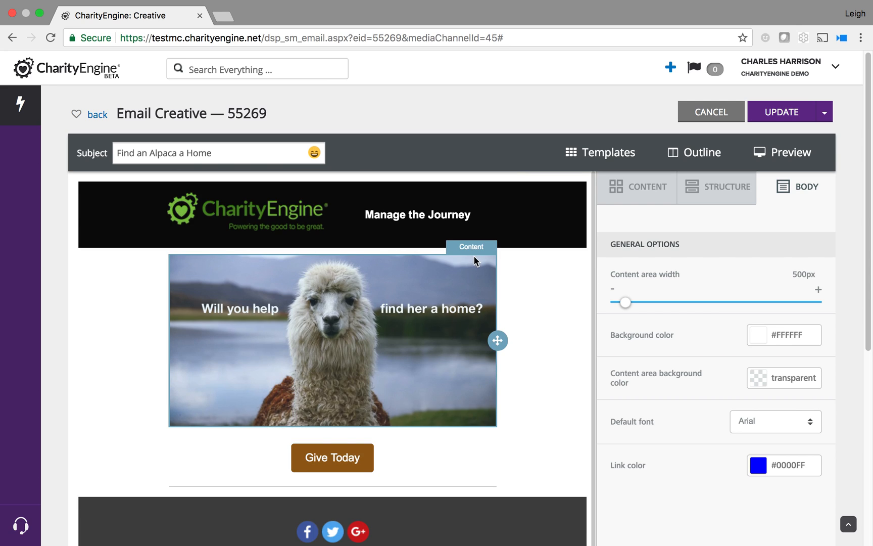
{"action": "left_click", "coordinate": [734, 192]}
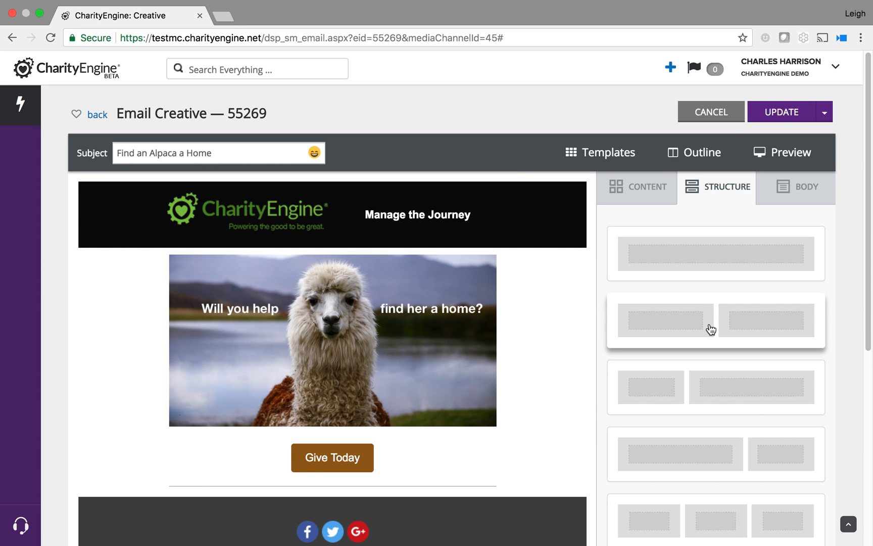
{"action": "scroll", "coordinate": [683, 354], "scroll_direction": "down", "scroll_amount": 1}
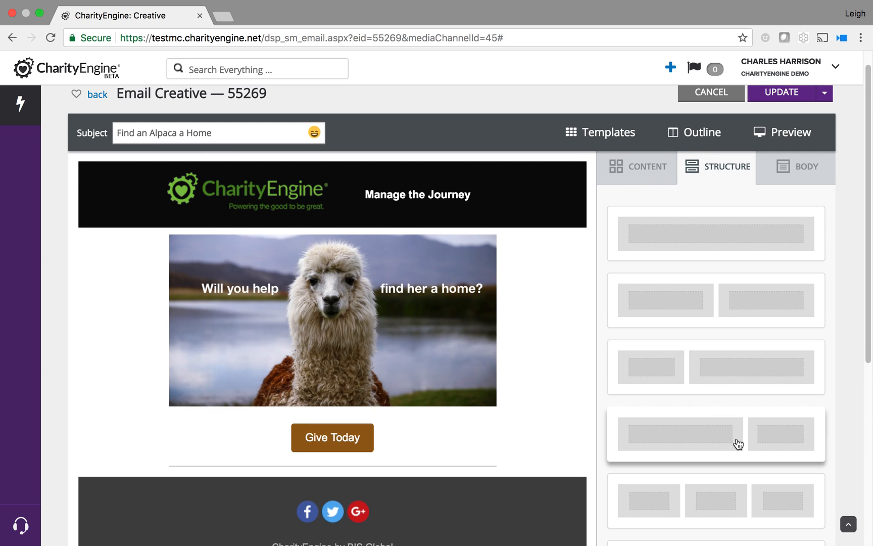
{"action": "scroll", "coordinate": [721, 445], "scroll_direction": "down", "scroll_amount": 1}
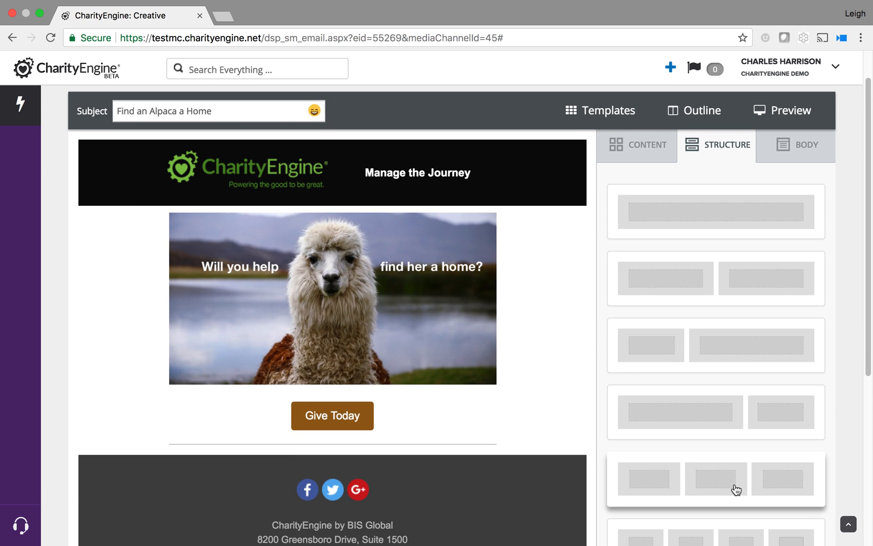
{"action": "scroll", "coordinate": [734, 489], "scroll_direction": "down", "scroll_amount": 3}
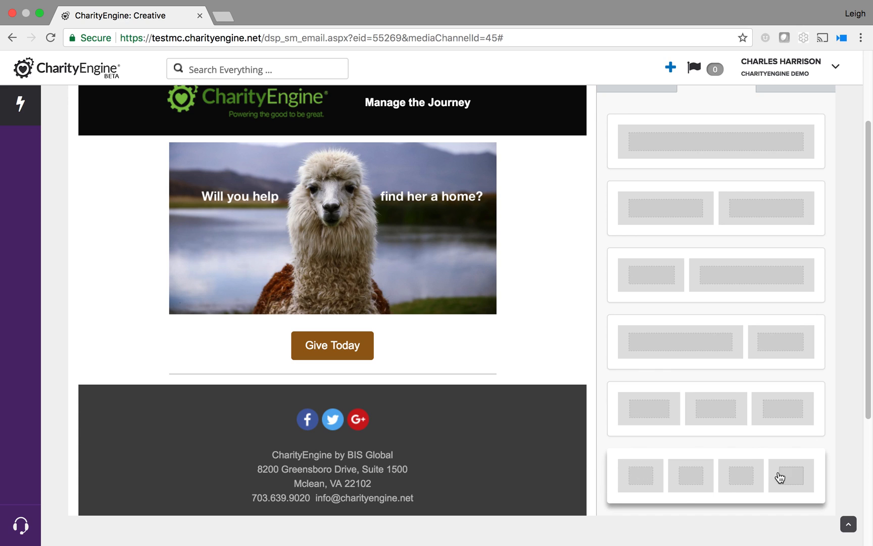
{"action": "scroll", "coordinate": [747, 414], "scroll_direction": "up", "scroll_amount": 1}
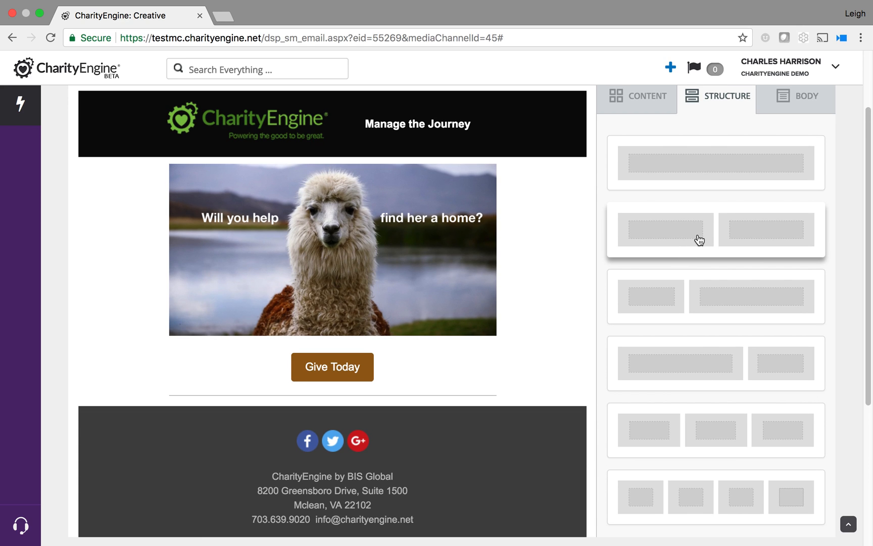
{"action": "left_click_drag", "start_coordinate": [722, 230], "coordinate": [382, 394]}
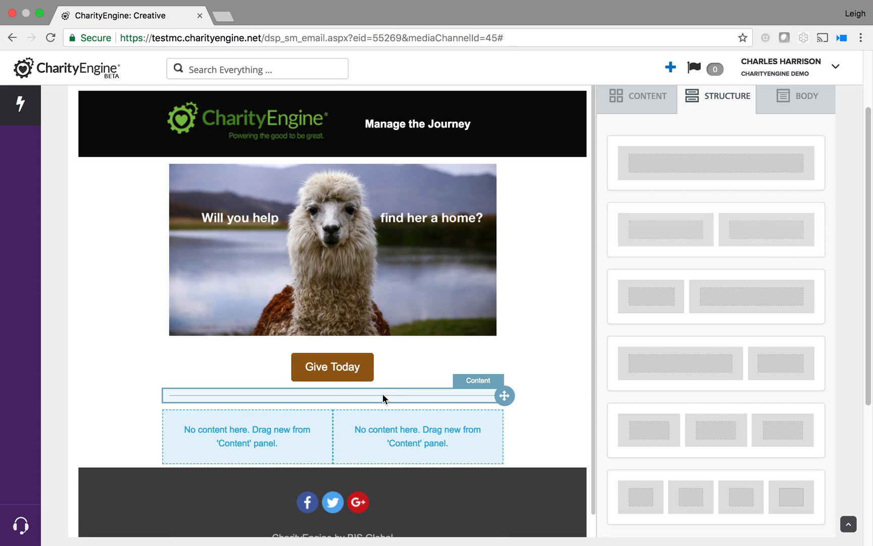
{"action": "left_click", "coordinate": [292, 439]}
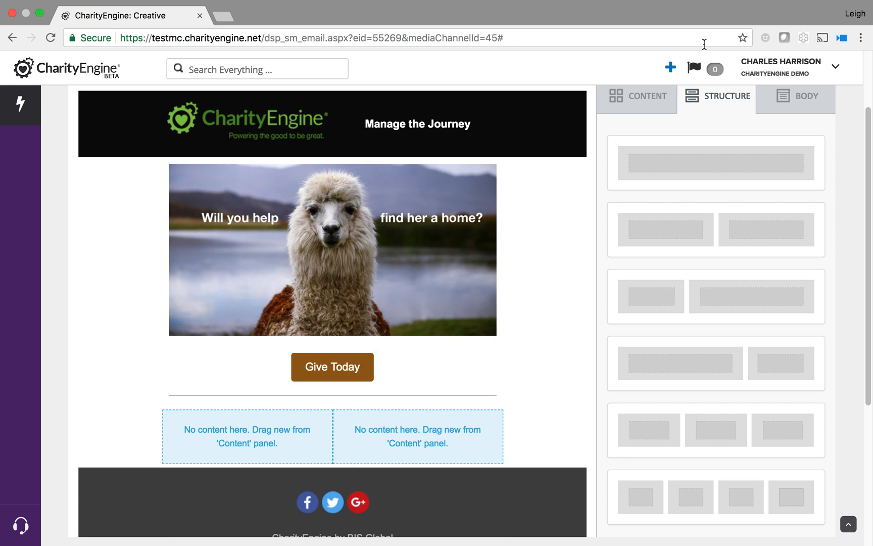
Add a text block to the new row's left column, containing "Tips for Bringing an Alpaca Home" followed by the copied placeholder paragraph.
{"action": "left_click", "coordinate": [651, 96]}
{"action": "left_click_drag", "start_coordinate": [644, 179], "coordinate": [288, 435]}
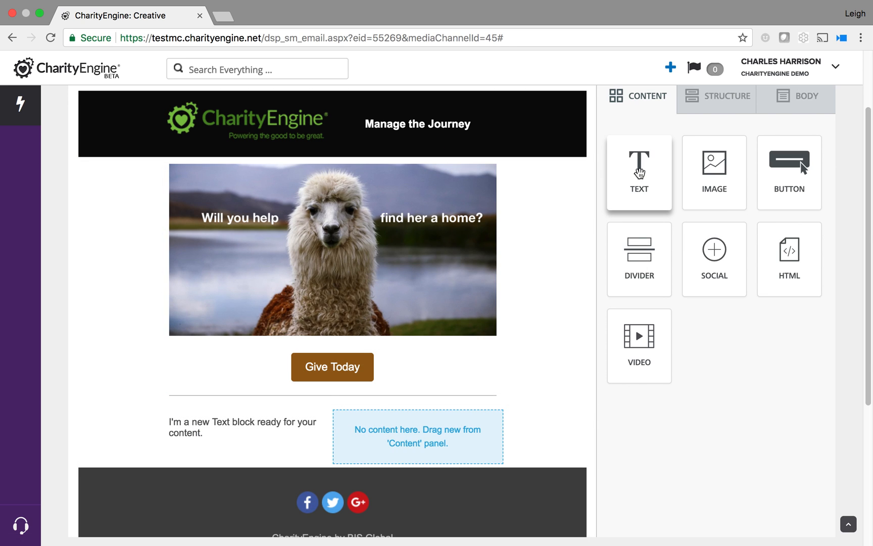
{"action": "left_click", "coordinate": [243, 427]}
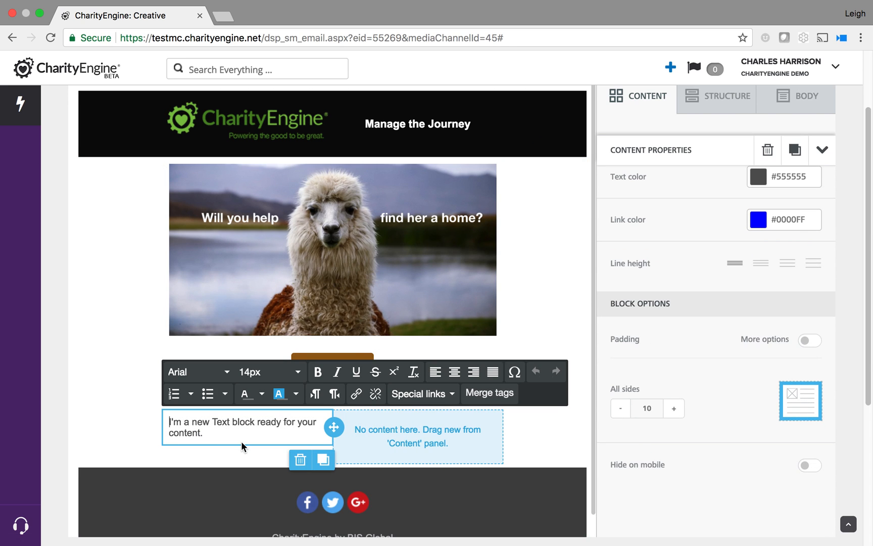
{"action": "left_click_drag", "start_coordinate": [203, 433], "coordinate": [160, 420]}
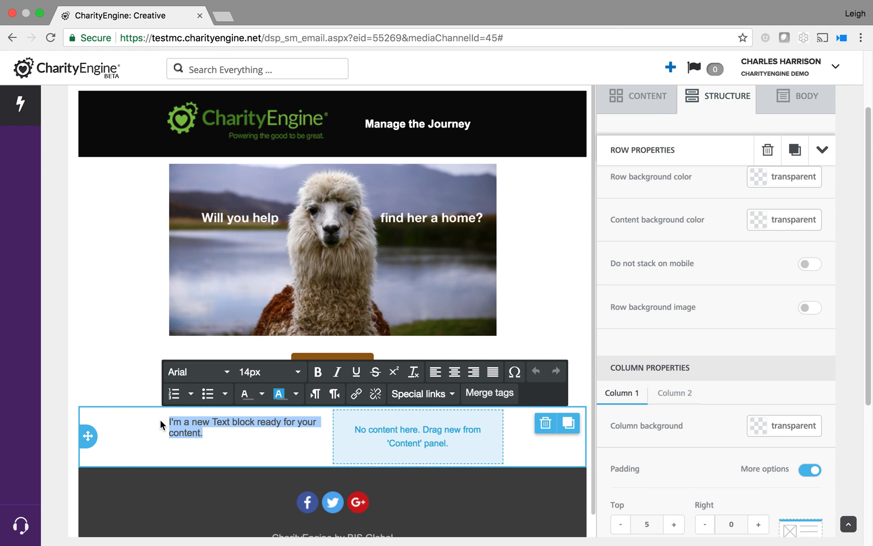
{"action": "type", "text": "Tips for Bringing an Al"}
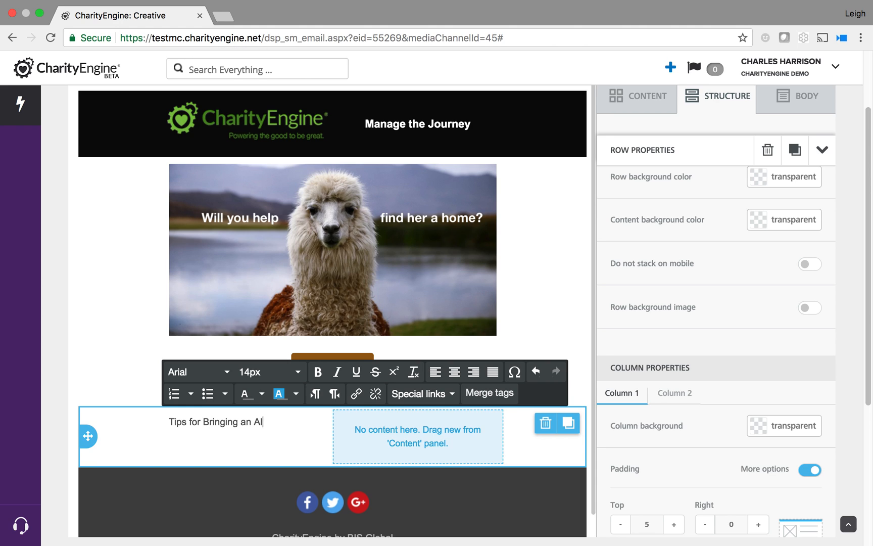
{"action": "type", "text": "paca Home"}
{"action": "key", "text": "Return"}
{"action": "key", "text": "super+v"}
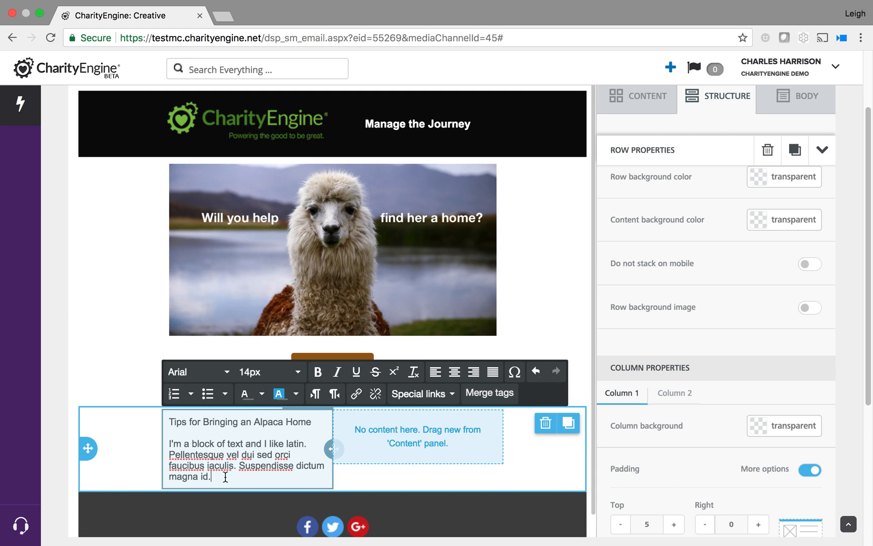
Make the heading line "Tips for Bringing an Alpaca Home" bold.
{"action": "triple_click", "coordinate": [230, 420]}
{"action": "left_click", "coordinate": [318, 373]}
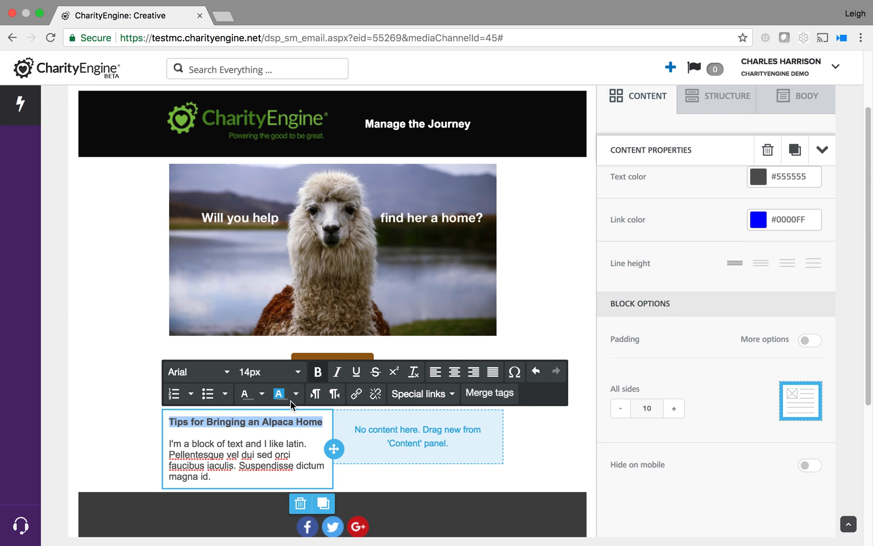
{"action": "left_click", "coordinate": [228, 450]}
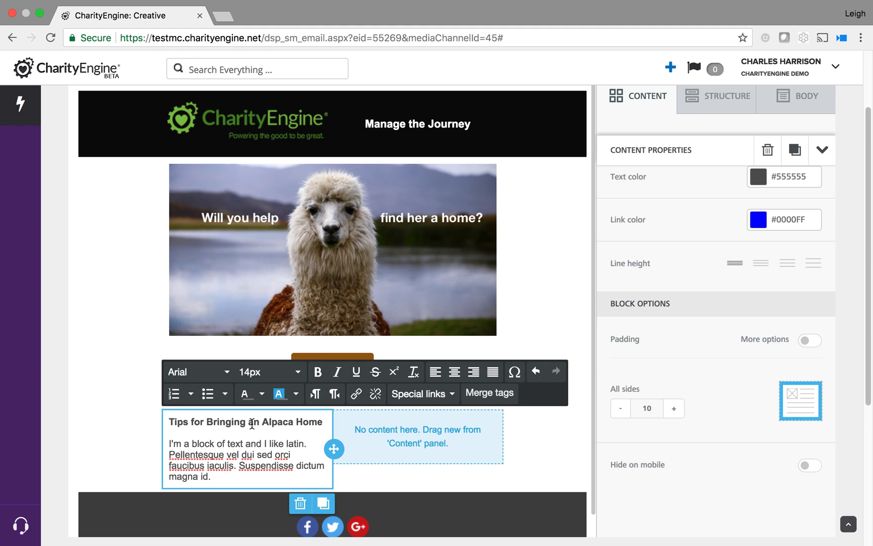
{"action": "left_click", "coordinate": [223, 476]}
{"action": "type", "text": "Learn More."}
{"action": "left_click_drag", "start_coordinate": [266, 476], "coordinate": [215, 475]}
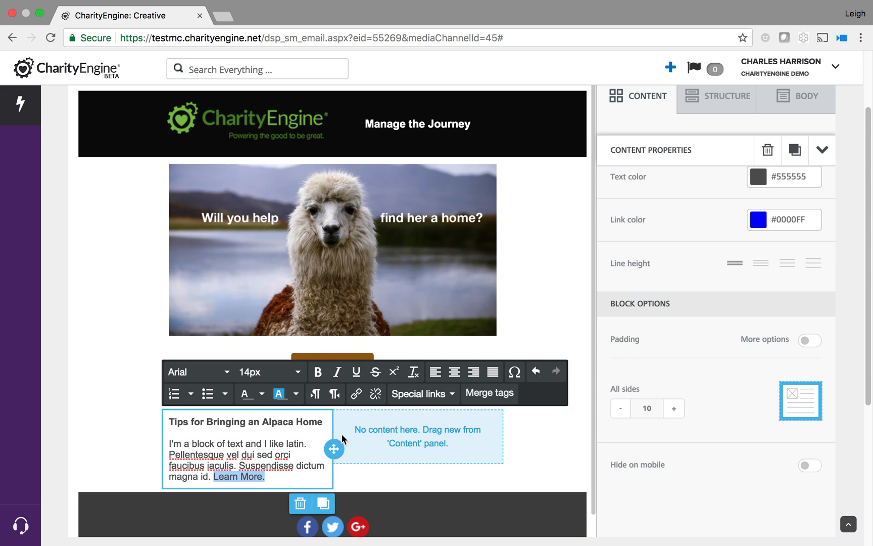
{"action": "left_click", "coordinate": [356, 396]}
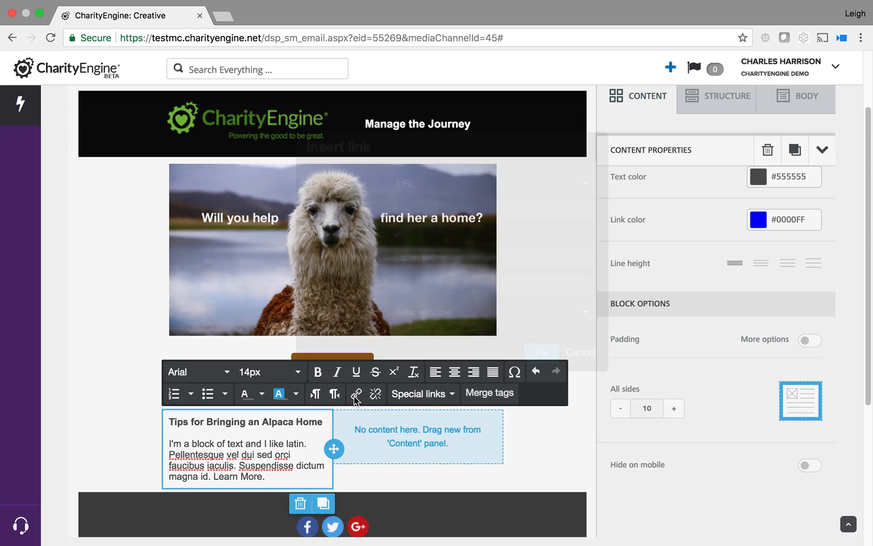
{"action": "left_click", "coordinate": [410, 211]}
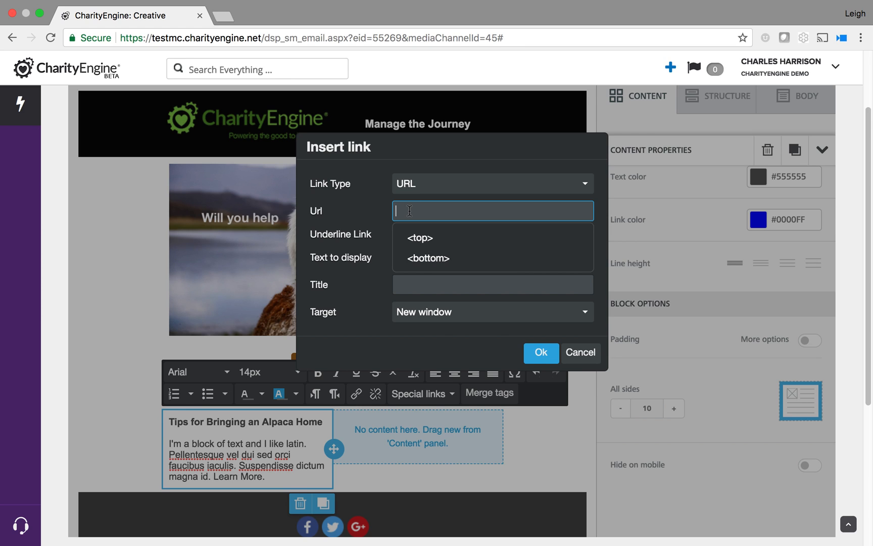
{"action": "type", "text": "w"}
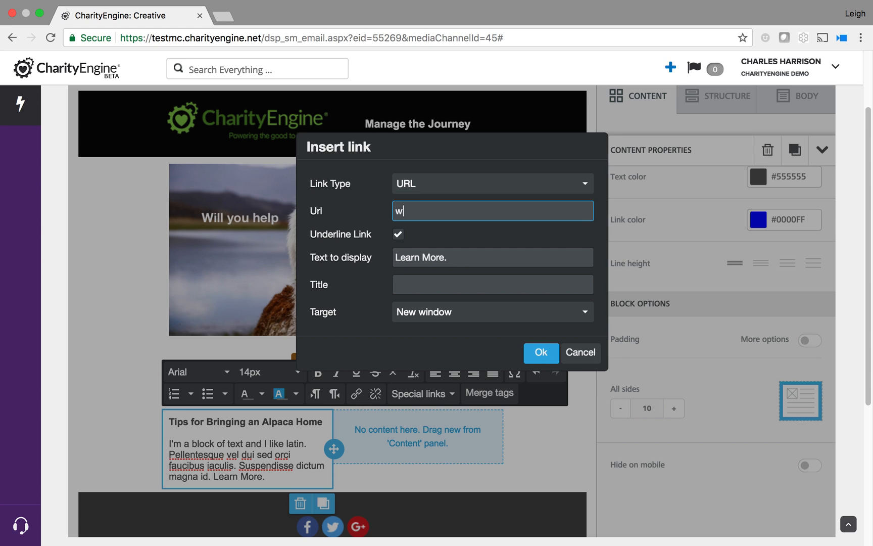
{"action": "type", "text": "ww.charityengine.net"}
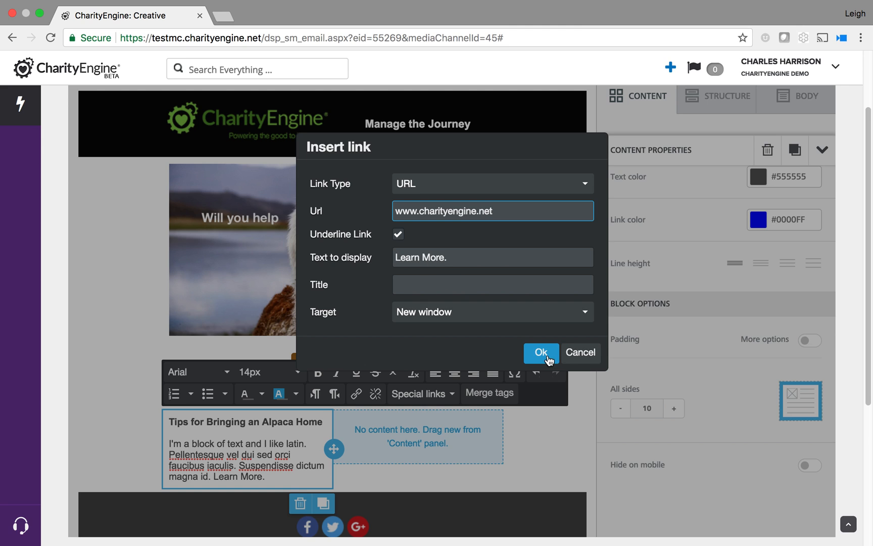
{"action": "left_click", "coordinate": [546, 356]}
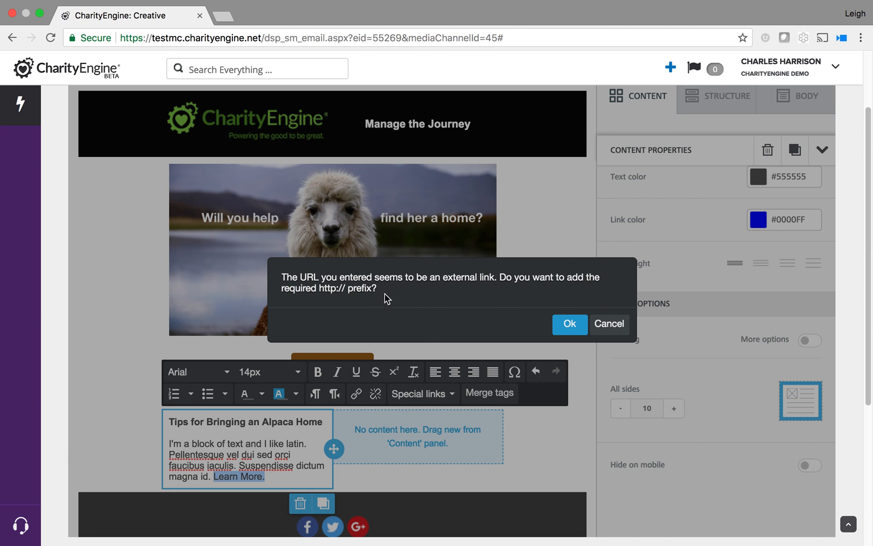
{"action": "left_click", "coordinate": [570, 326]}
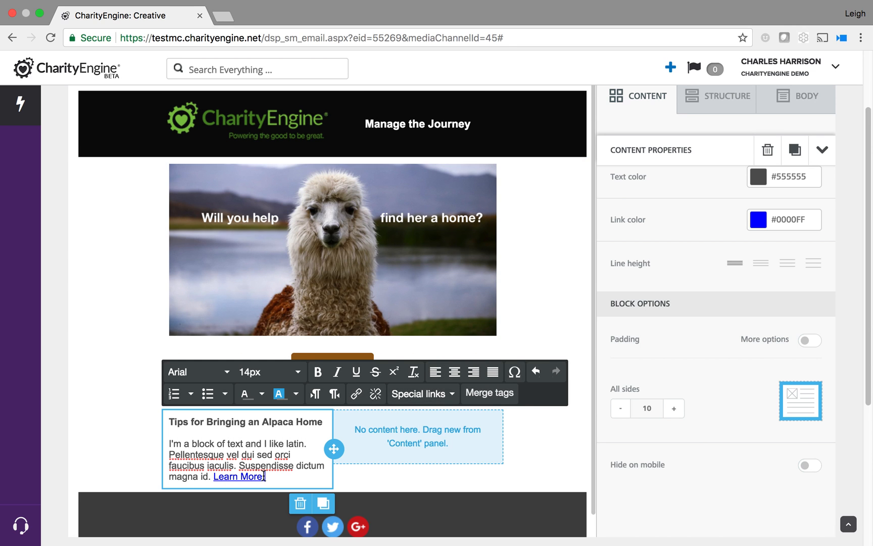
Apply a green background colour to the "Learn More." link text.
{"action": "left_click_drag", "start_coordinate": [267, 478], "coordinate": [212, 478]}
{"action": "left_click", "coordinate": [296, 395]}
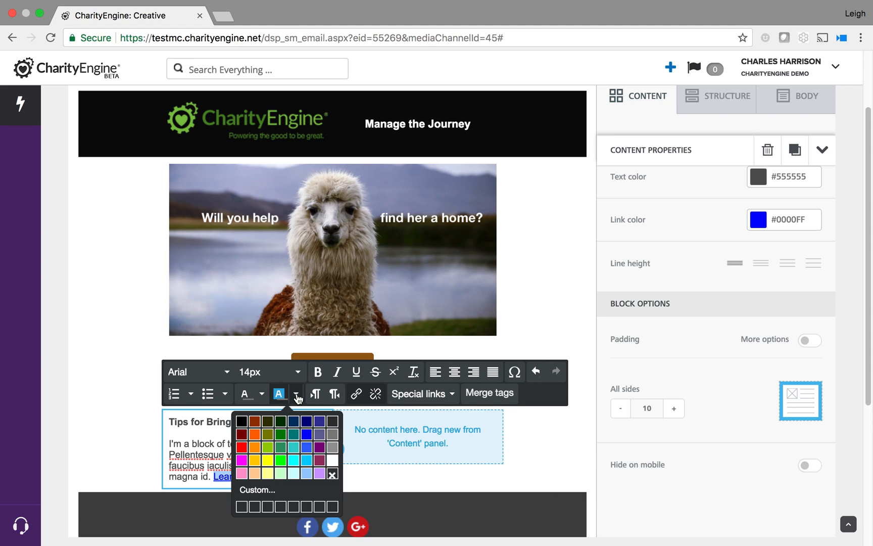
{"action": "left_click", "coordinate": [281, 434]}
{"action": "left_click", "coordinate": [296, 470]}
Clear the background colour of the "Learn More." link and set its text colour to green.
{"action": "left_click_drag", "start_coordinate": [266, 476], "coordinate": [212, 476]}
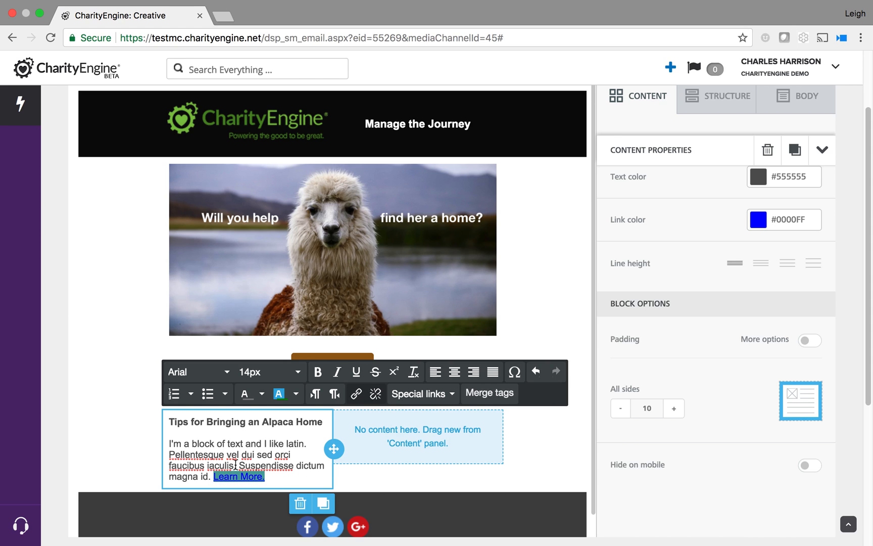
{"action": "left_click", "coordinate": [296, 394]}
{"action": "left_click", "coordinate": [331, 471]}
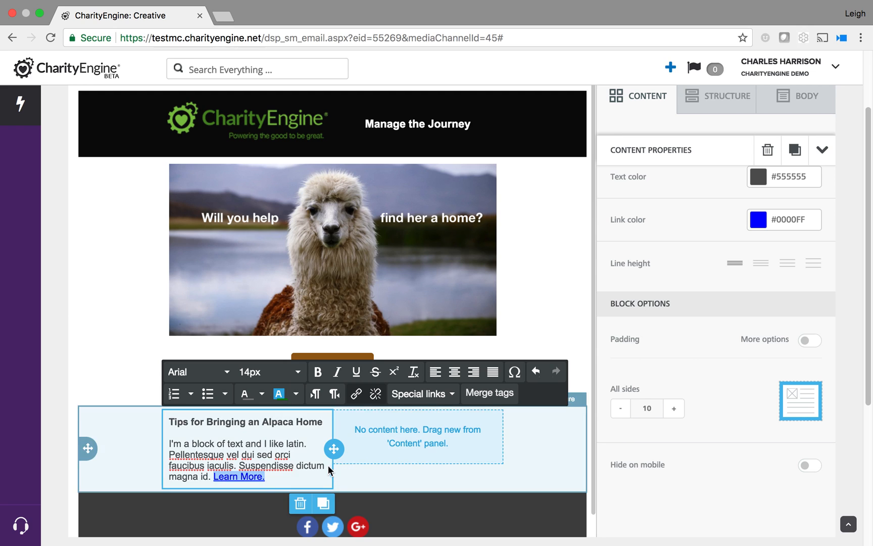
{"action": "left_click", "coordinate": [261, 393]}
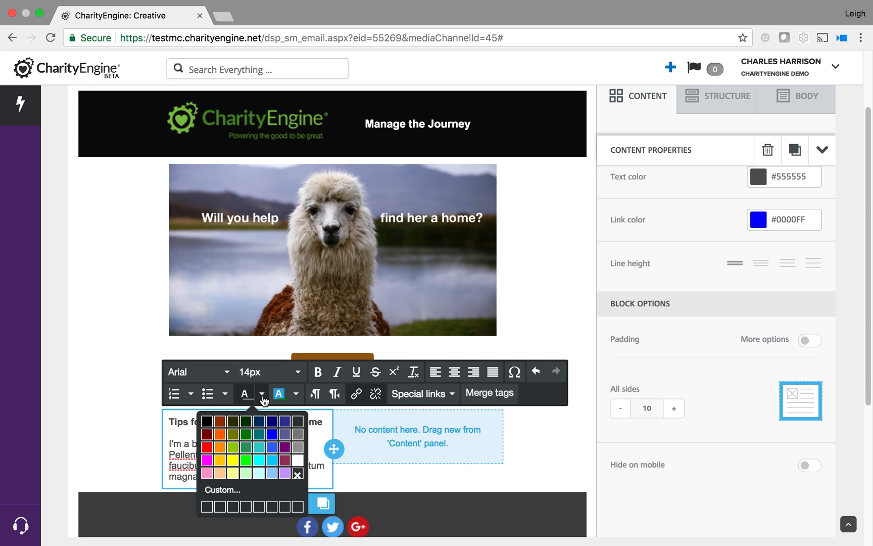
{"action": "left_click", "coordinate": [245, 434]}
{"action": "left_click", "coordinate": [277, 481]}
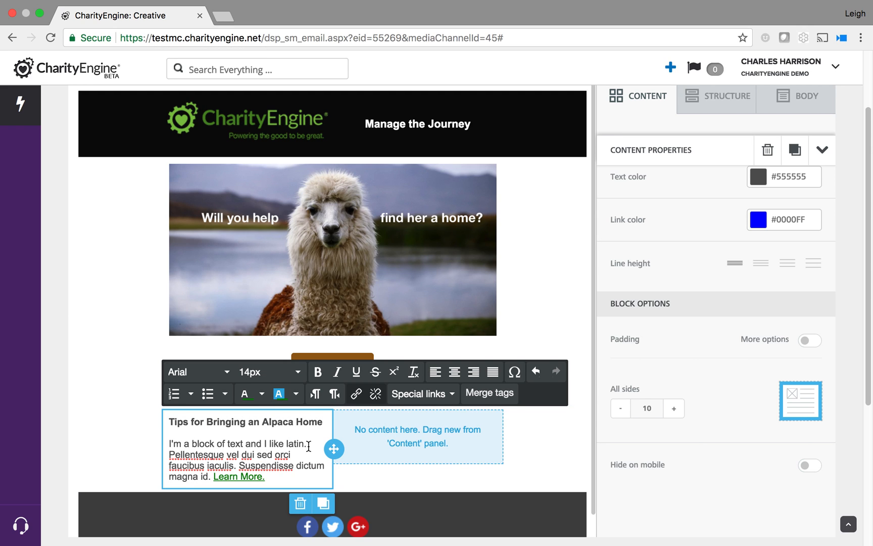
Move the "Learn More." link onto its own line, separated from the paragraph by a blank line.
{"action": "left_click", "coordinate": [211, 478]}
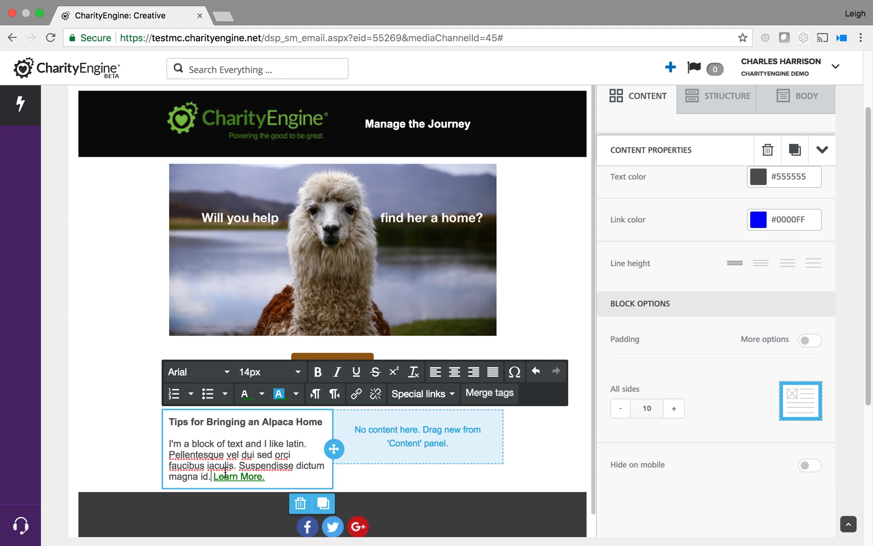
{"action": "key", "text": "Return"}
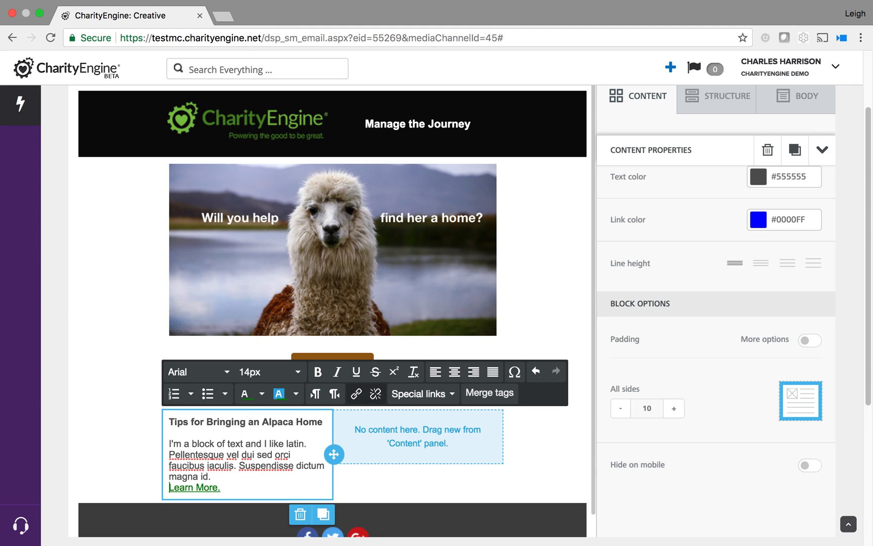
{"action": "key", "text": "Return"}
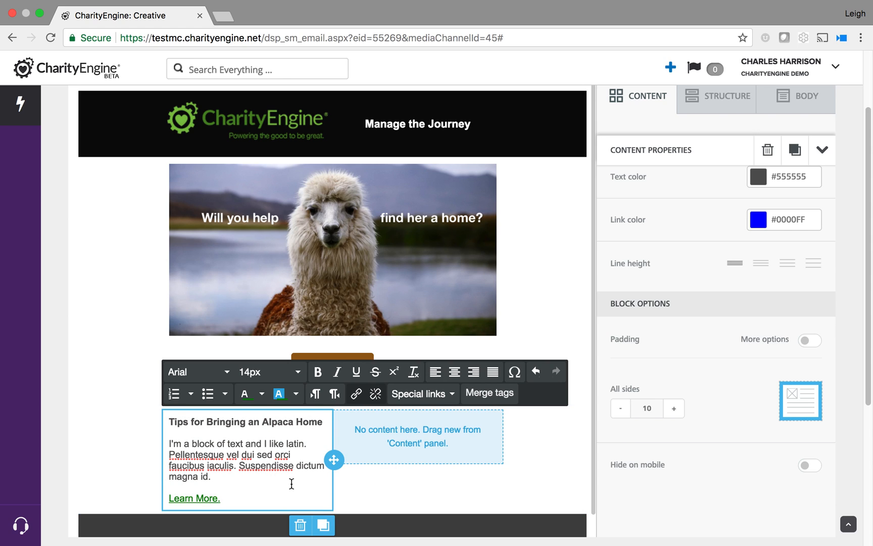
Duplicate the "Tips for Bringing an Alpaca Home" text block and move the copy into the empty second column.
{"action": "scroll", "coordinate": [290, 481], "scroll_direction": "down", "scroll_amount": 1}
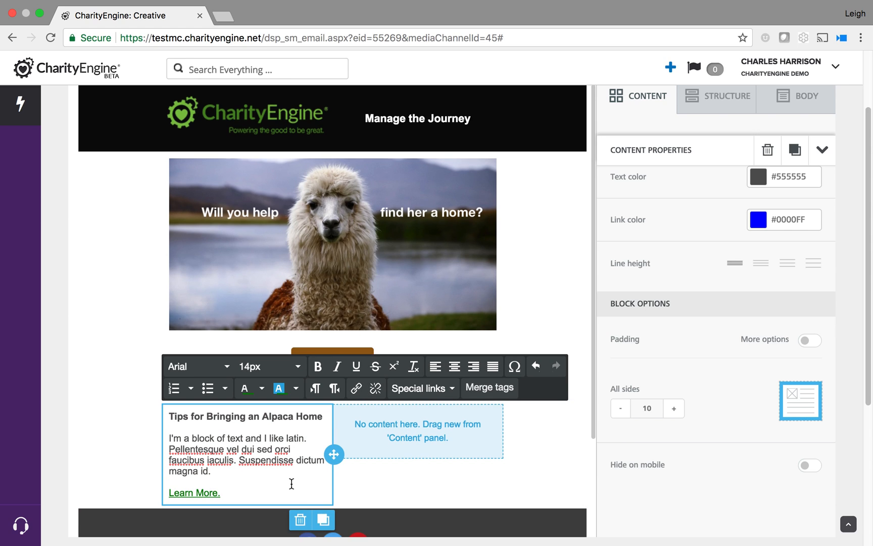
{"action": "left_click", "coordinate": [324, 526]}
{"action": "scroll", "coordinate": [270, 486], "scroll_direction": "down", "scroll_amount": 1}
{"action": "scroll", "coordinate": [270, 486], "scroll_direction": "down", "scroll_amount": 5}
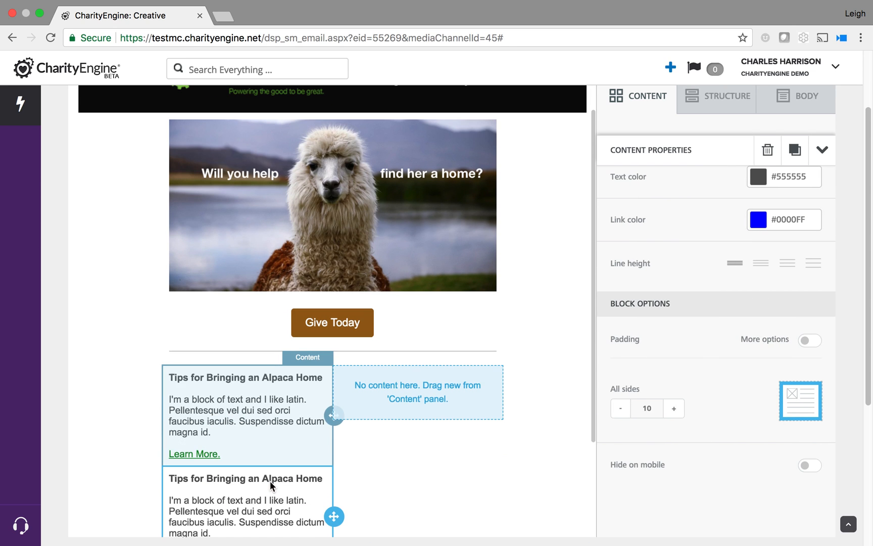
{"action": "left_click_drag", "start_coordinate": [335, 516], "coordinate": [417, 392]}
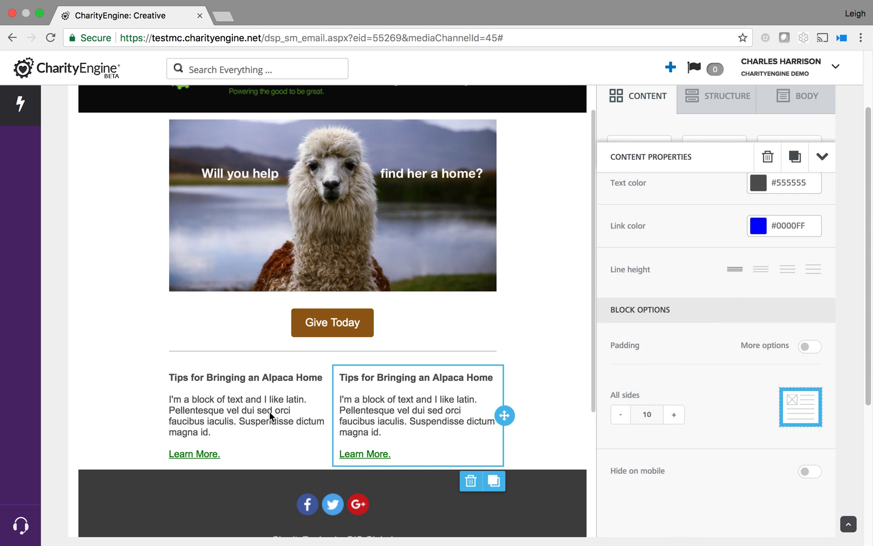
Replace the second column's heading with "5 Reasons Alpacas are great pets", keeping a blank line below it.
{"action": "triple_click", "coordinate": [379, 379]}
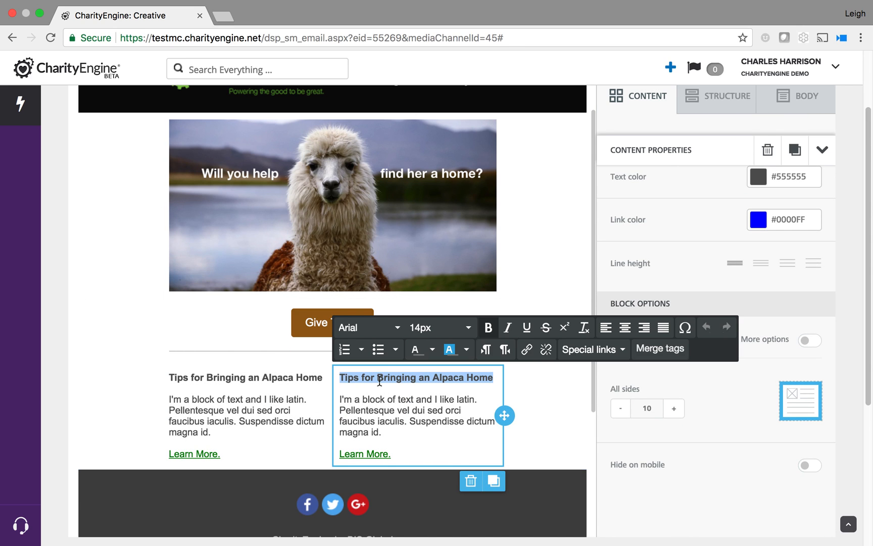
{"action": "type", "text": "5"}
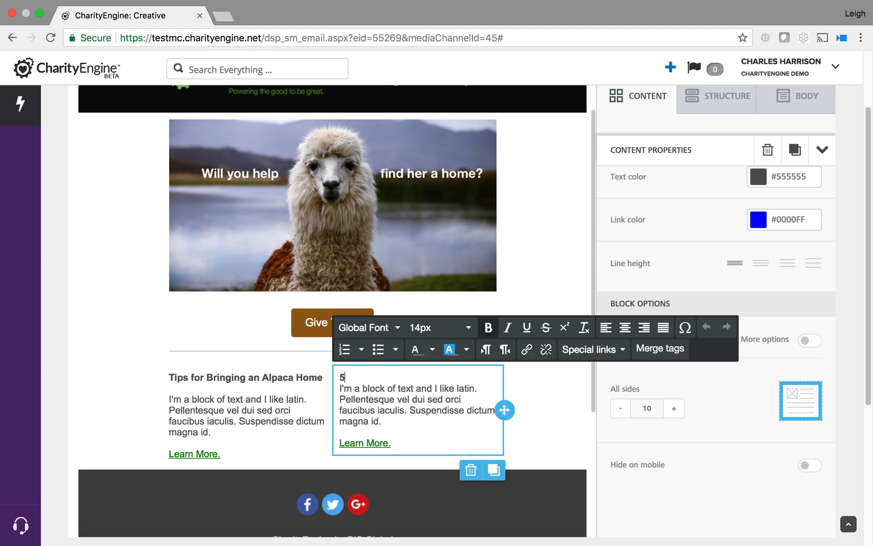
{"action": "type", "text": " Reasons Alpacas"}
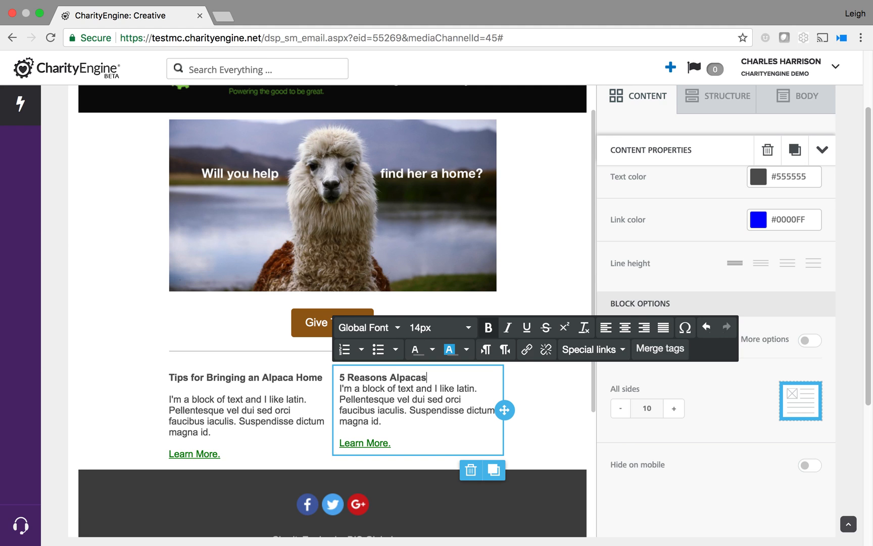
{"action": "type", "text": " are great pets"}
{"action": "key", "text": "Return"}
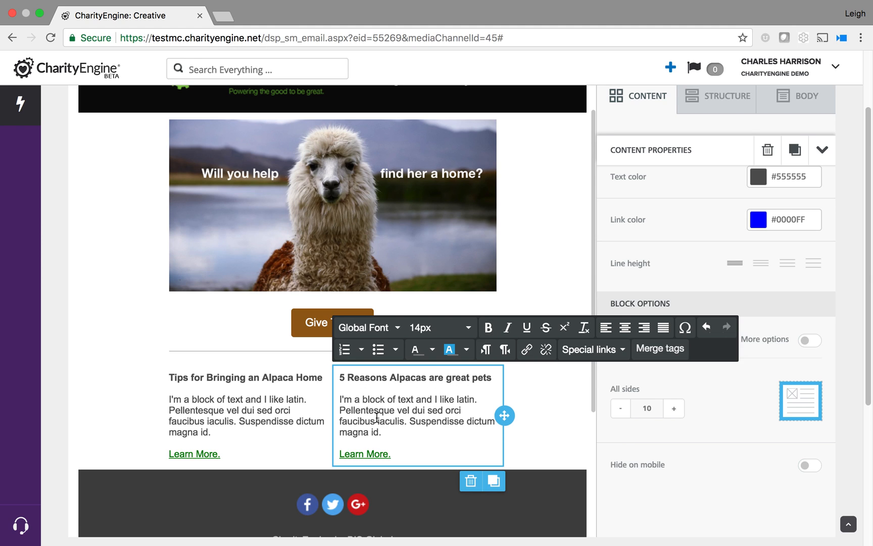
{"action": "left_click", "coordinate": [393, 454]}
{"action": "left_click_drag", "start_coordinate": [395, 455], "coordinate": [338, 453]}
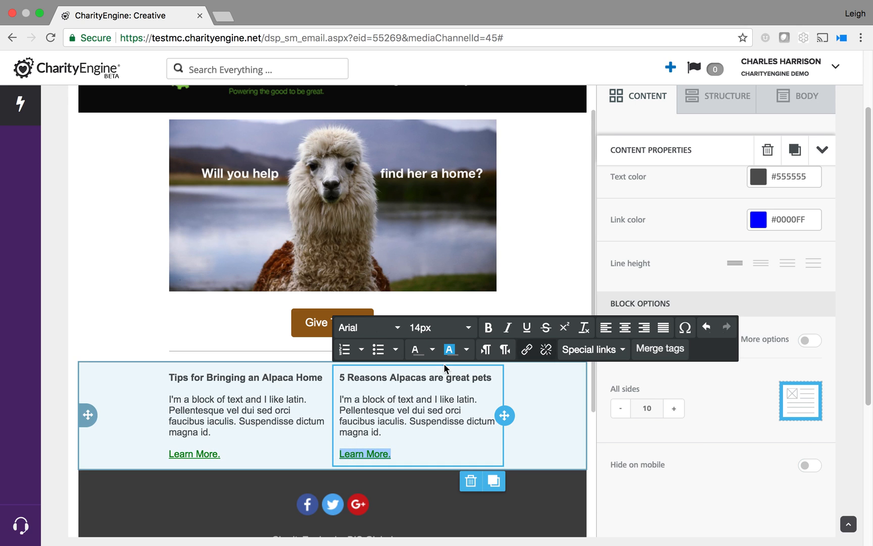
{"action": "left_click", "coordinate": [526, 350]}
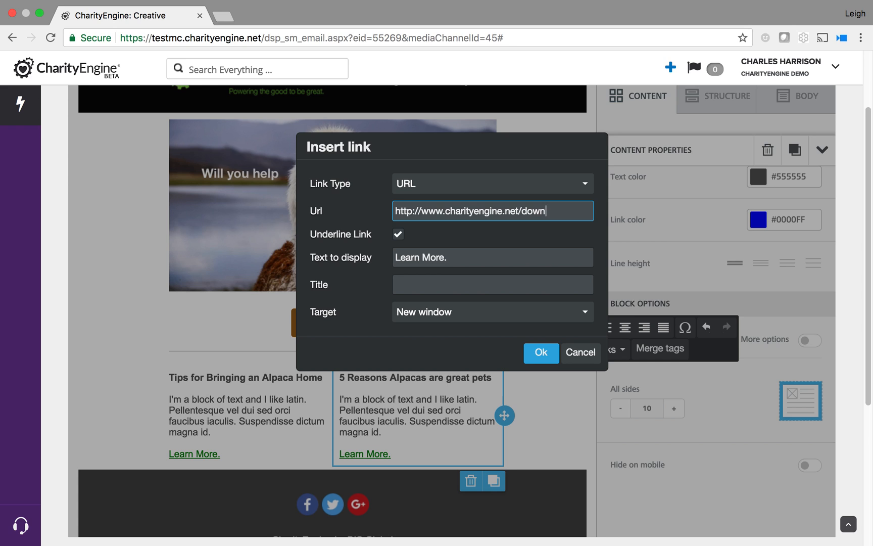
{"action": "left_click", "coordinate": [541, 352]}
{"action": "left_click", "coordinate": [435, 451]}
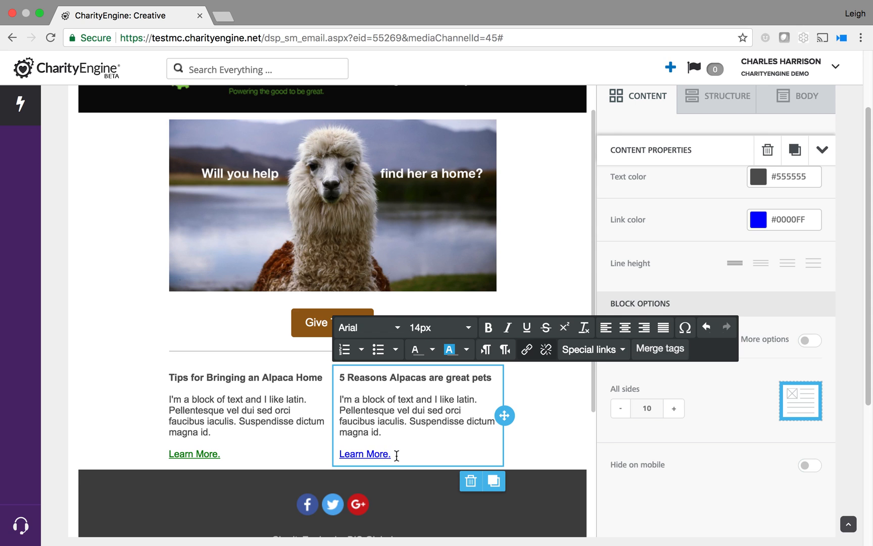
Turn off the underline for the second column's "Learn More." link in its link settings.
{"action": "left_click_drag", "start_coordinate": [396, 455], "coordinate": [335, 454]}
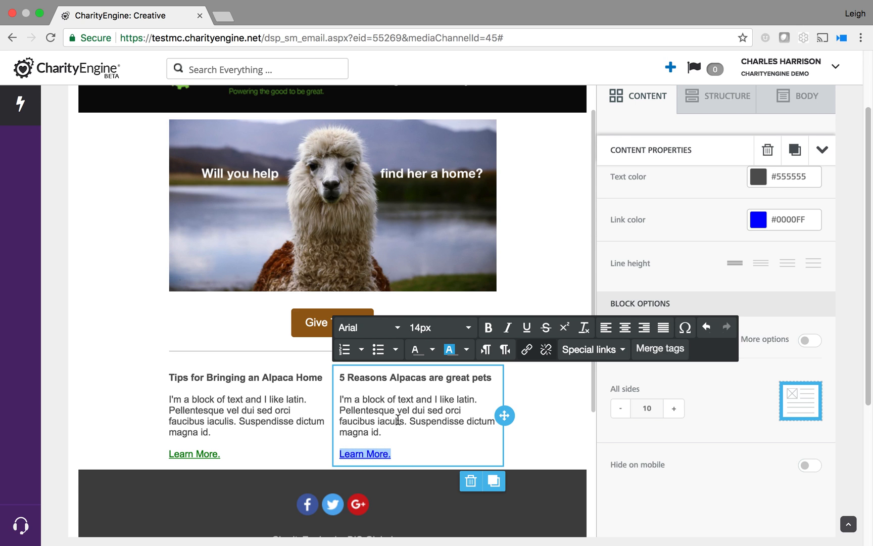
{"action": "left_click", "coordinate": [527, 349]}
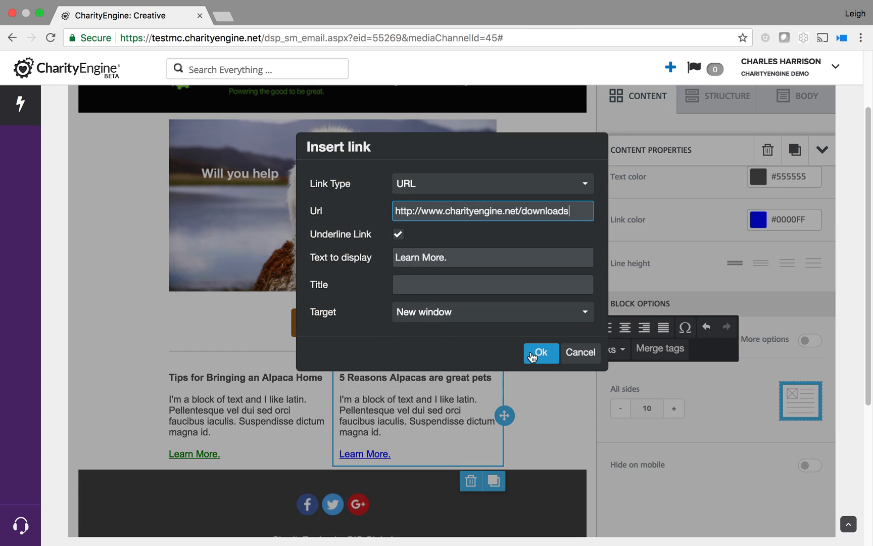
{"action": "left_click", "coordinate": [553, 358]}
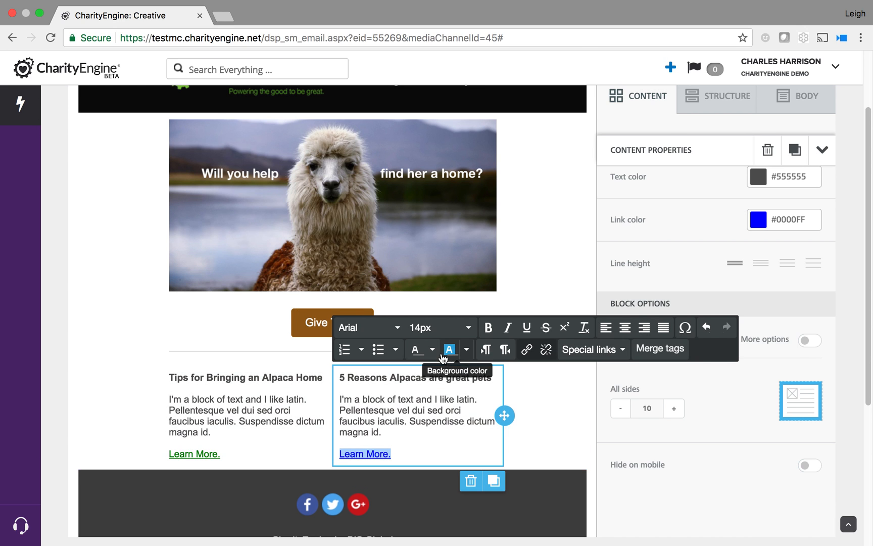
{"action": "left_click", "coordinate": [432, 351]}
{"action": "left_click", "coordinate": [433, 353]}
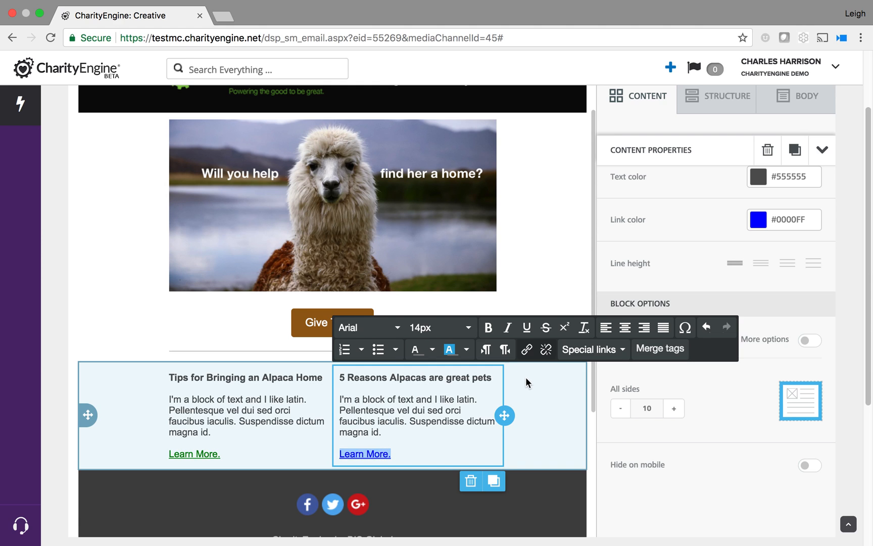
{"action": "left_click", "coordinate": [526, 349]}
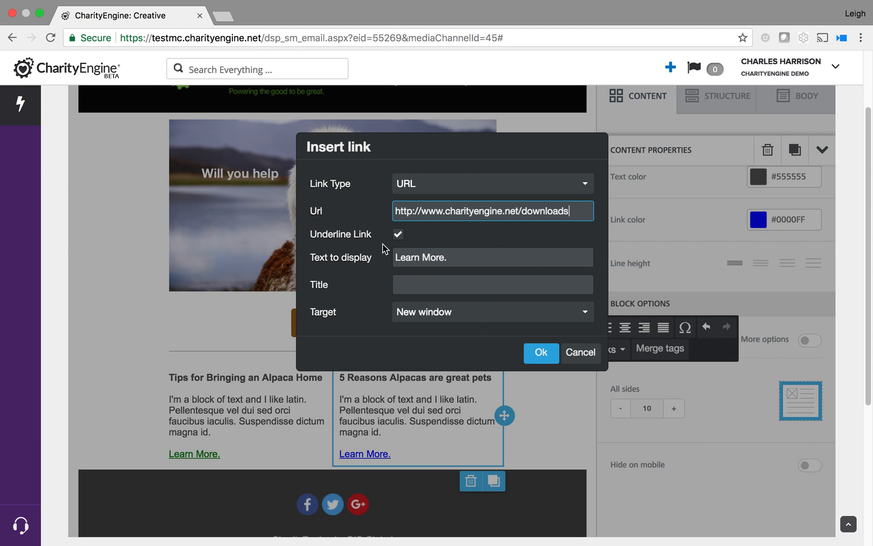
{"action": "left_click", "coordinate": [398, 235]}
{"action": "left_click", "coordinate": [533, 352]}
{"action": "left_click", "coordinate": [418, 453]}
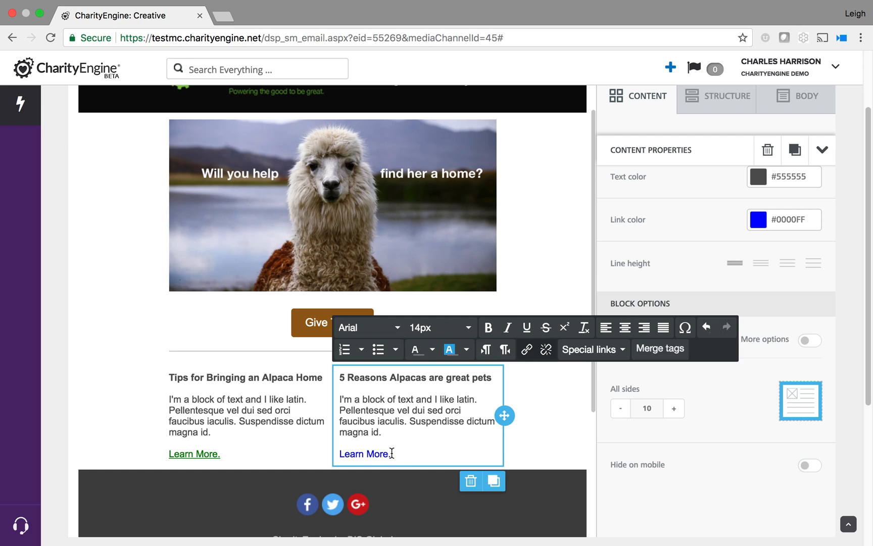
Make the second column's "Learn More." link bold with a green text color.
{"action": "left_click_drag", "start_coordinate": [391, 453], "coordinate": [340, 454]}
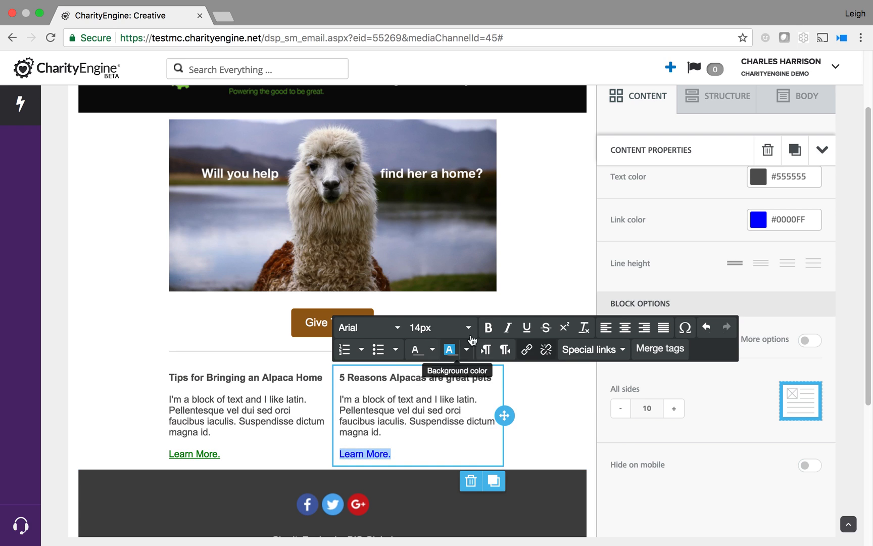
{"action": "left_click", "coordinate": [488, 327]}
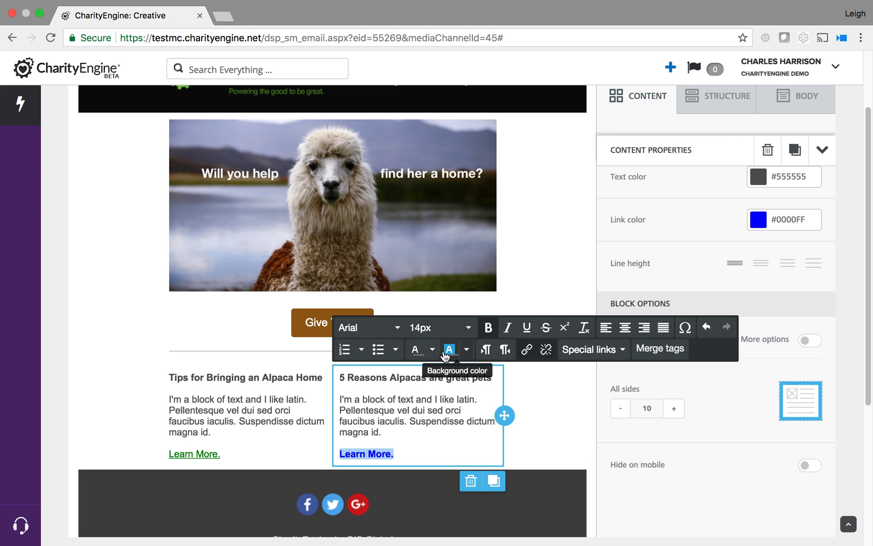
{"action": "left_click", "coordinate": [432, 349]}
{"action": "left_click", "coordinate": [416, 390]}
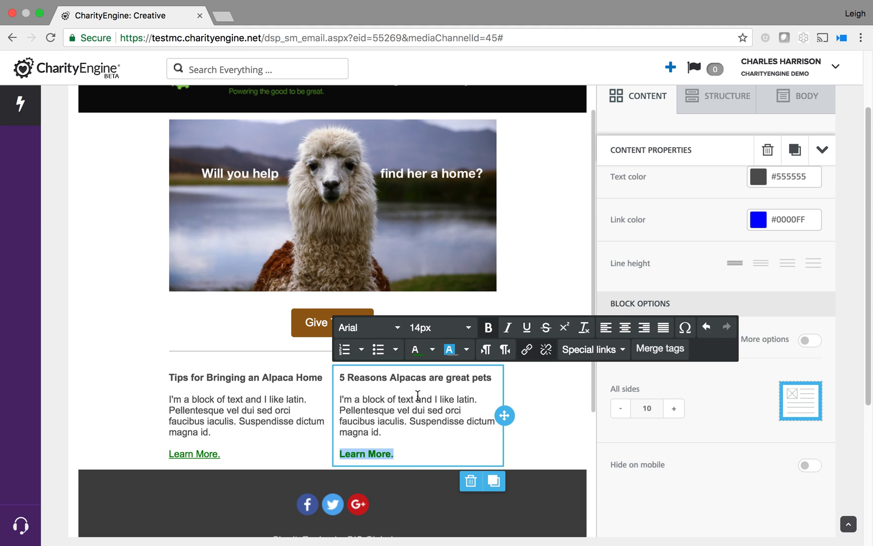
Delete the period at the end of the second column's "Learn More." link and save the email creative.
{"action": "left_click", "coordinate": [412, 454]}
{"action": "key", "text": "BackSpace"}
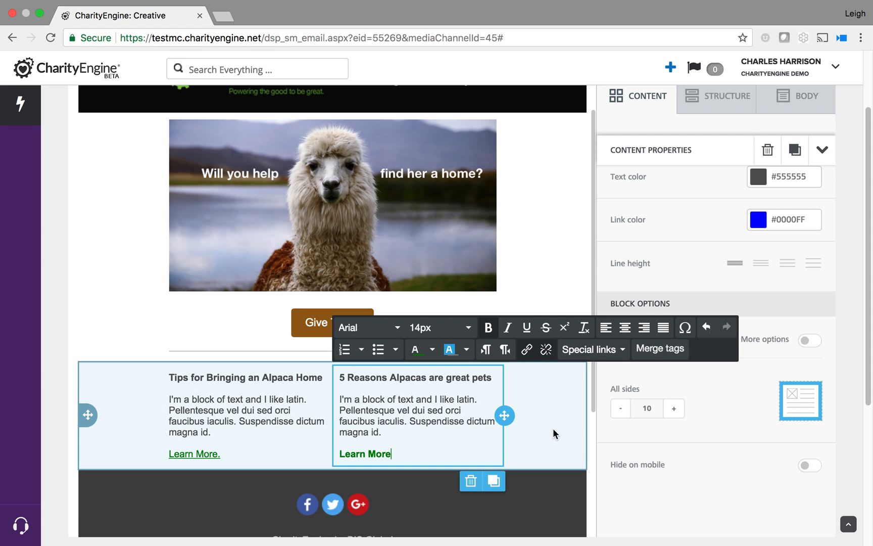
{"action": "left_click", "coordinate": [538, 429]}
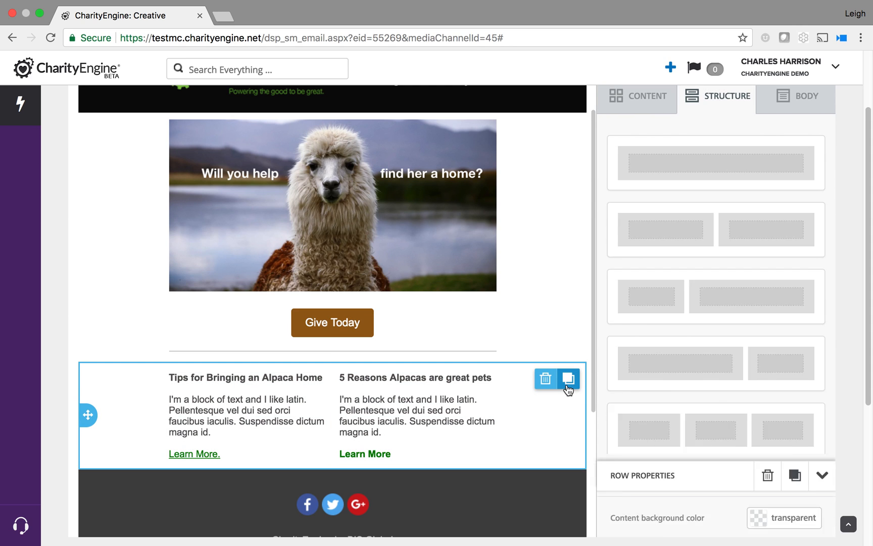
{"action": "scroll", "coordinate": [616, 379], "scroll_direction": "up", "scroll_amount": 3}
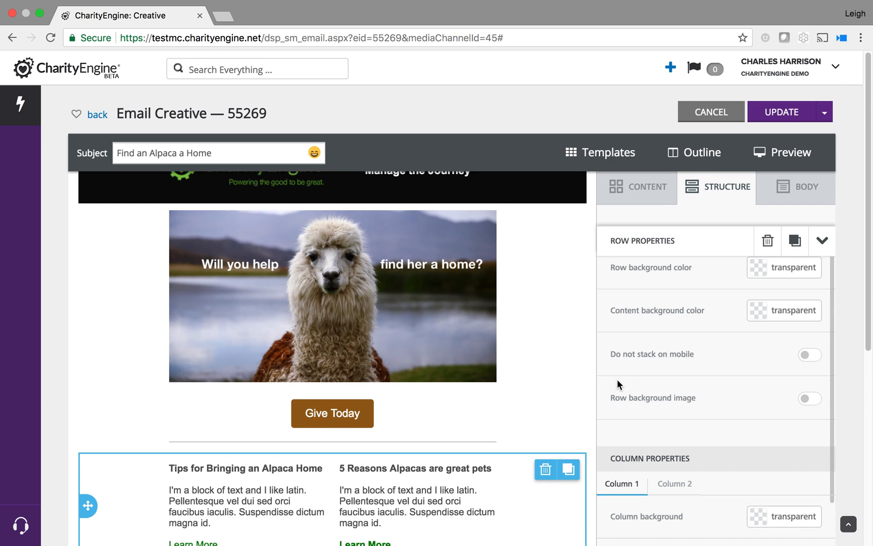
{"action": "left_click", "coordinate": [781, 114]}
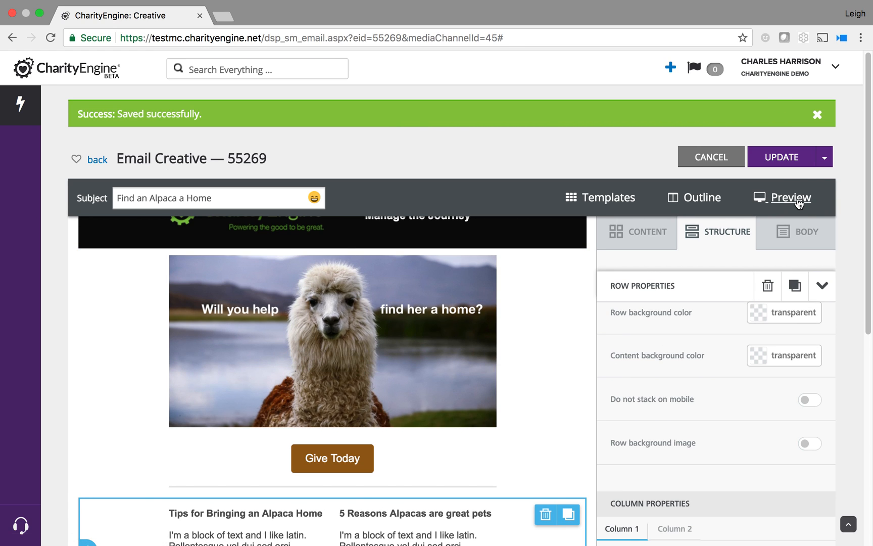
Preview the email in desktop view and look through its full layout.
{"action": "left_click", "coordinate": [797, 200]}
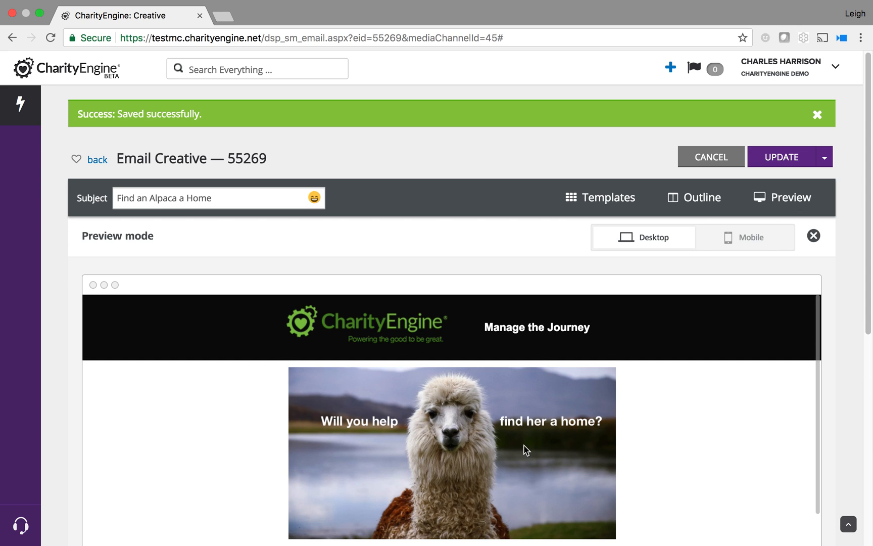
{"action": "scroll", "coordinate": [476, 448], "scroll_direction": "down", "scroll_amount": 2}
{"action": "scroll", "coordinate": [477, 447], "scroll_direction": "down", "scroll_amount": 6}
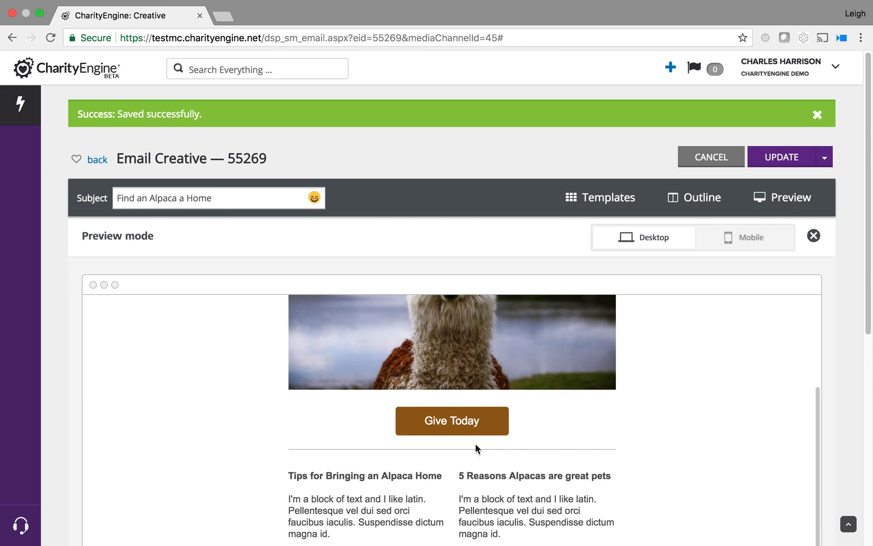
{"action": "scroll", "coordinate": [482, 403], "scroll_direction": "up", "scroll_amount": 6}
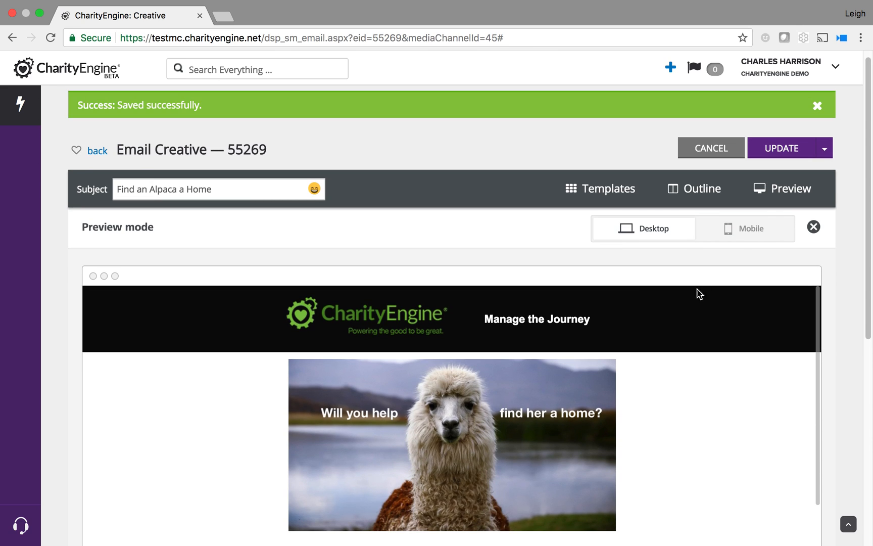
Preview the email in mobile view, check how the columns stack down to the footer, and close the preview.
{"action": "left_click", "coordinate": [742, 233]}
{"action": "scroll", "coordinate": [512, 389], "scroll_direction": "down", "scroll_amount": 4}
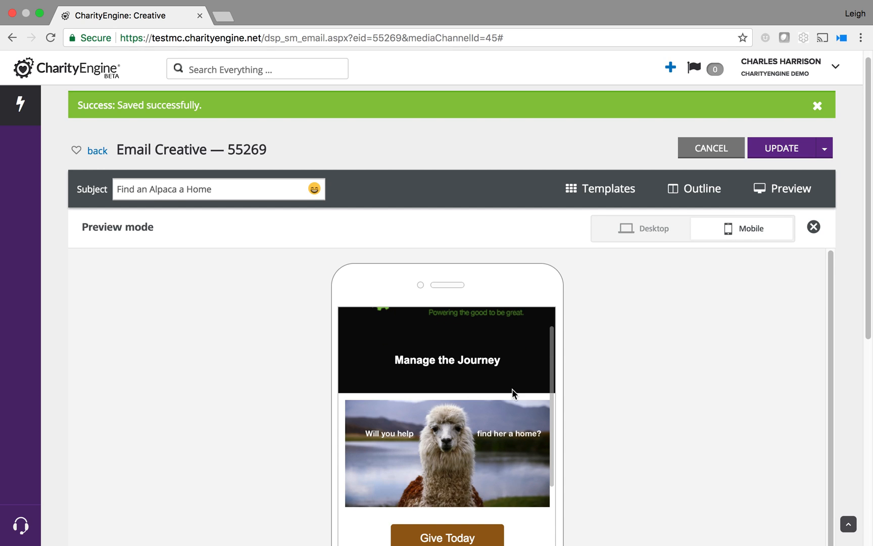
{"action": "scroll", "coordinate": [512, 389], "scroll_direction": "down", "scroll_amount": 5}
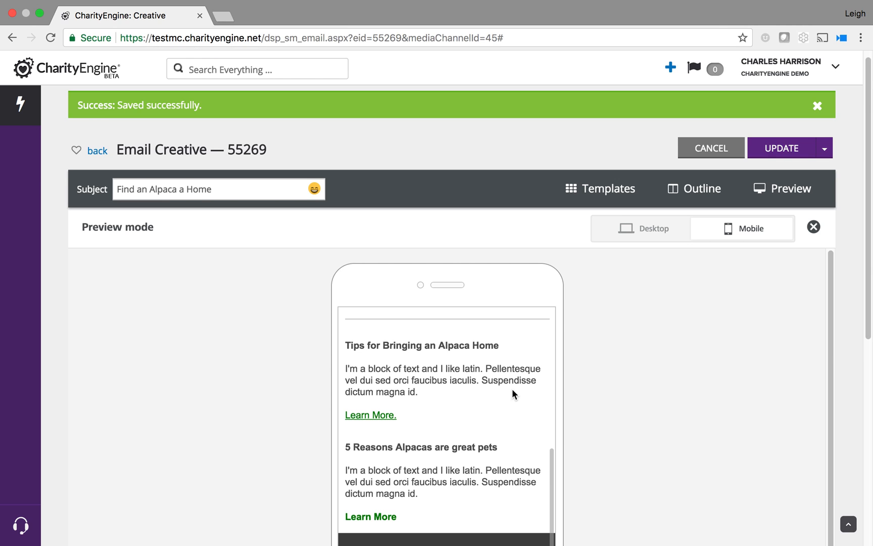
{"action": "scroll", "coordinate": [512, 389], "scroll_direction": "down", "scroll_amount": 3}
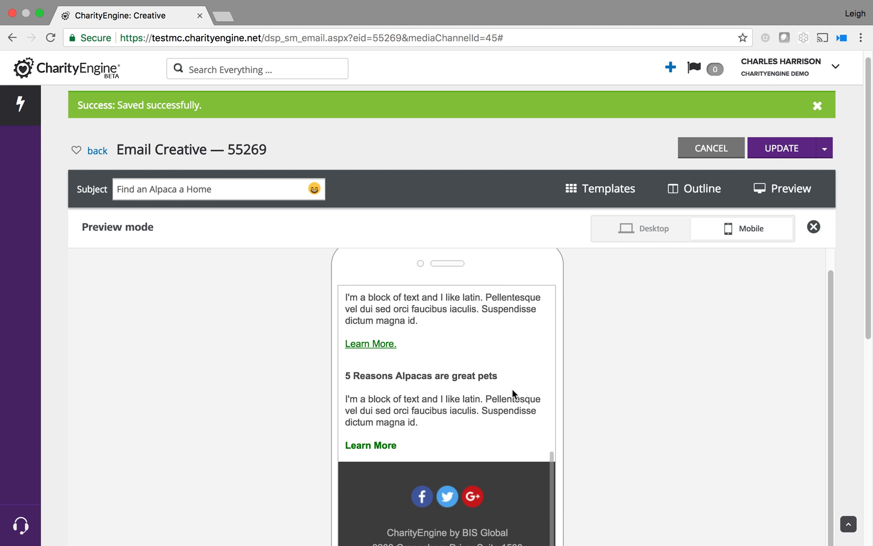
{"action": "left_click", "coordinate": [814, 226]}
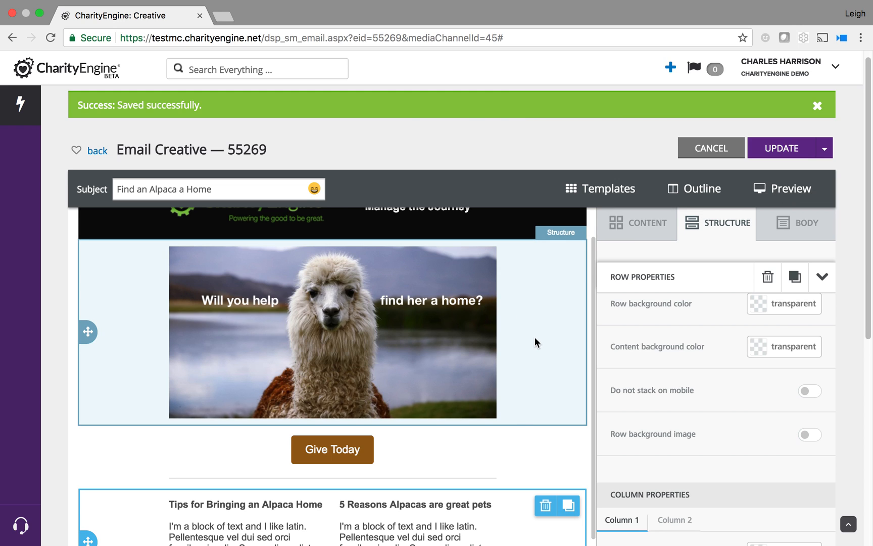
Justify the body paragraph under "Tips for Bringing an Alpaca Home".
{"action": "scroll", "coordinate": [512, 437], "scroll_direction": "down", "scroll_amount": 5}
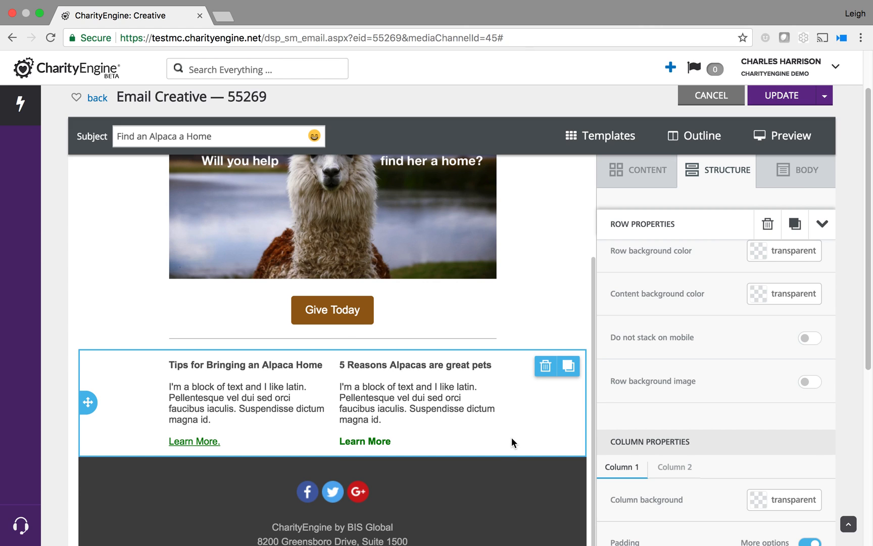
{"action": "left_click", "coordinate": [259, 398]}
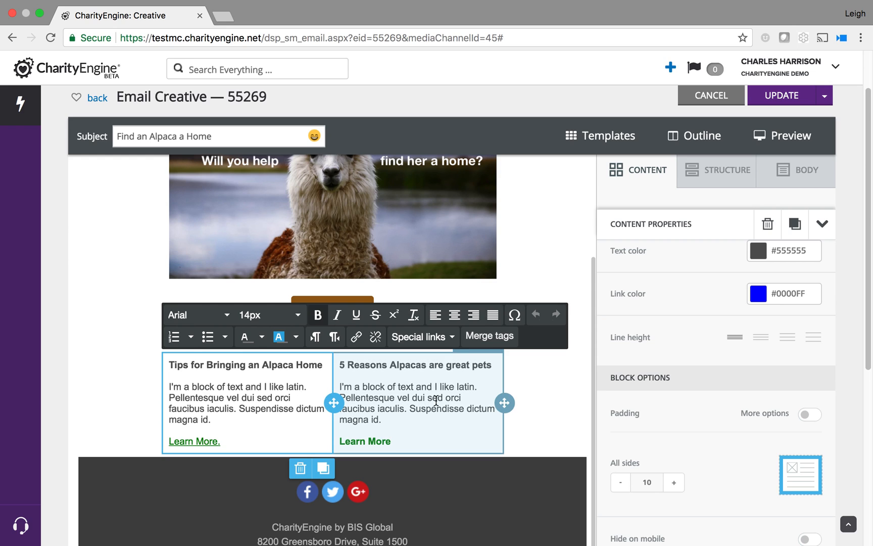
{"action": "left_click_drag", "start_coordinate": [245, 421], "coordinate": [170, 388]}
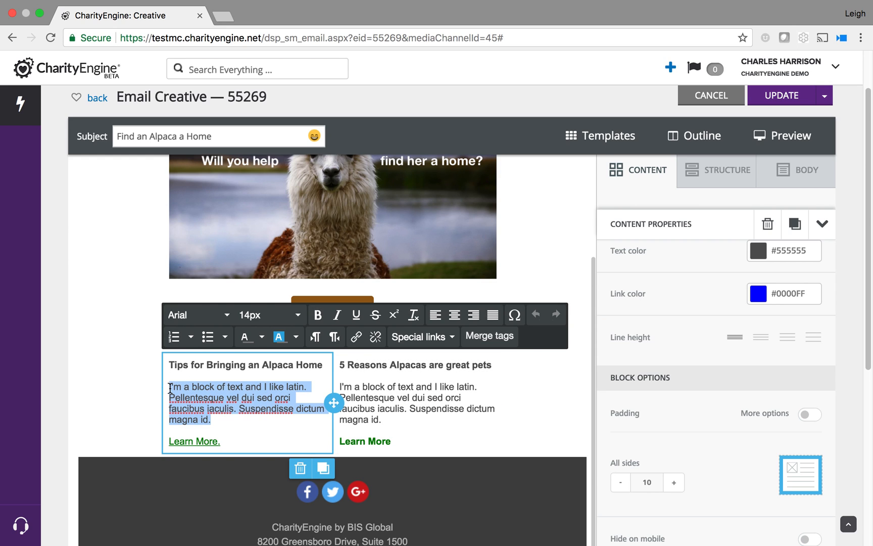
{"action": "left_click", "coordinate": [492, 314]}
Justify the body paragraph under "5 Reasons Alpacas are great pets".
{"action": "left_click", "coordinate": [393, 423]}
{"action": "left_click_drag", "start_coordinate": [393, 423], "coordinate": [341, 387]}
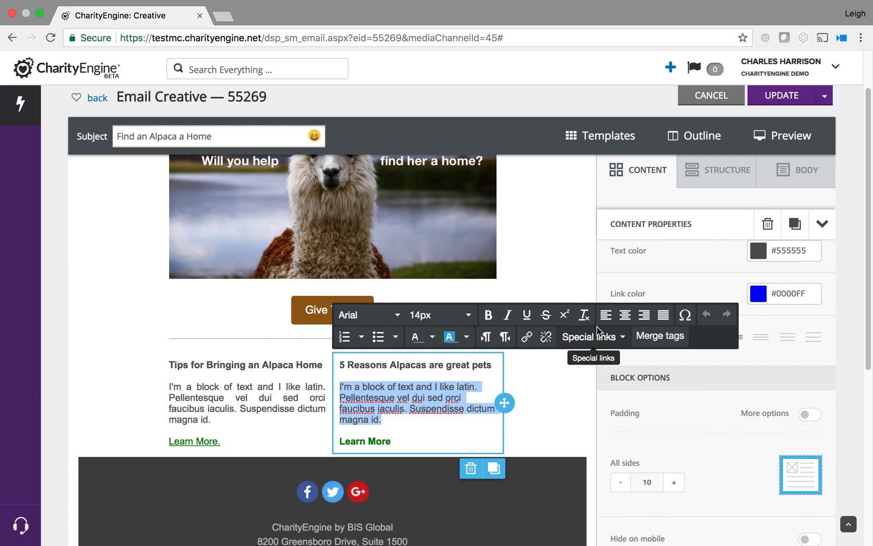
{"action": "left_click", "coordinate": [663, 314]}
{"action": "left_click", "coordinate": [433, 416]}
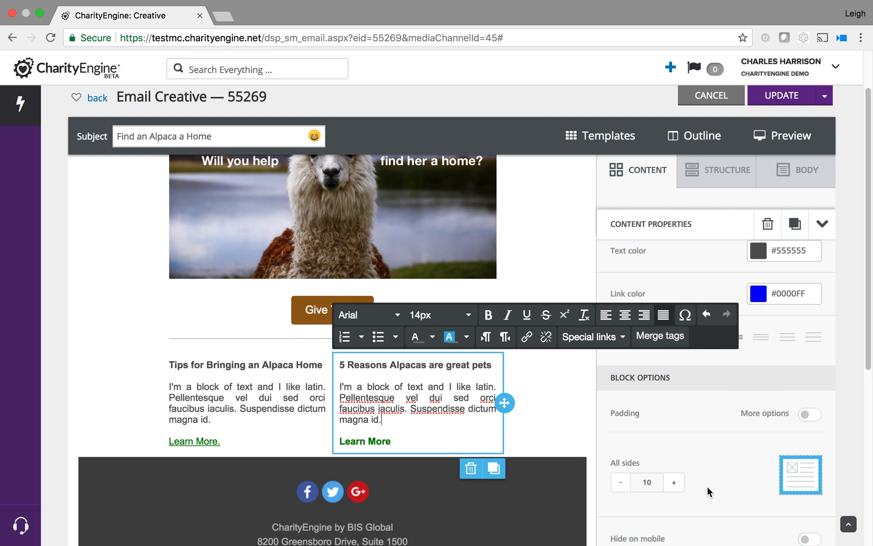
Set the left padding of the "5 Reasons Alpacas are great pets" text block to 25, separately from its other sides.
{"action": "scroll", "coordinate": [707, 487], "scroll_direction": "down", "scroll_amount": 2}
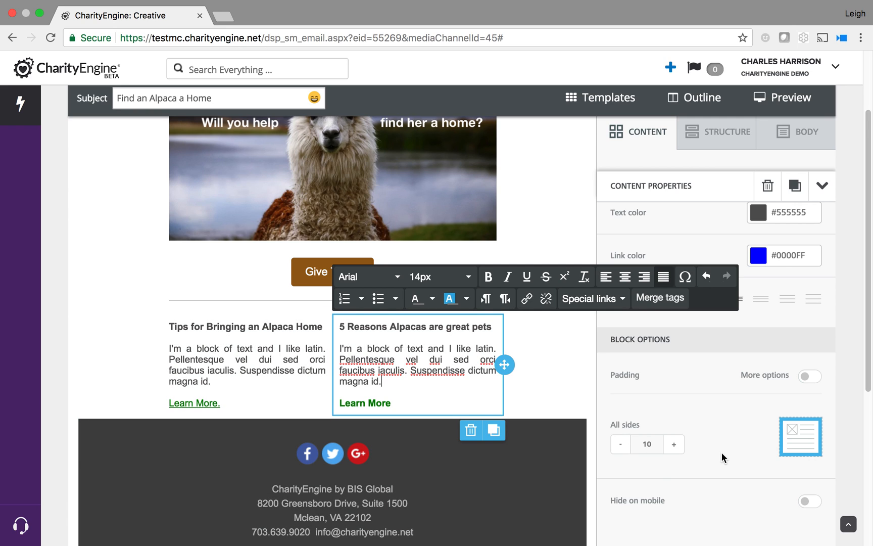
{"action": "left_click", "coordinate": [802, 379]}
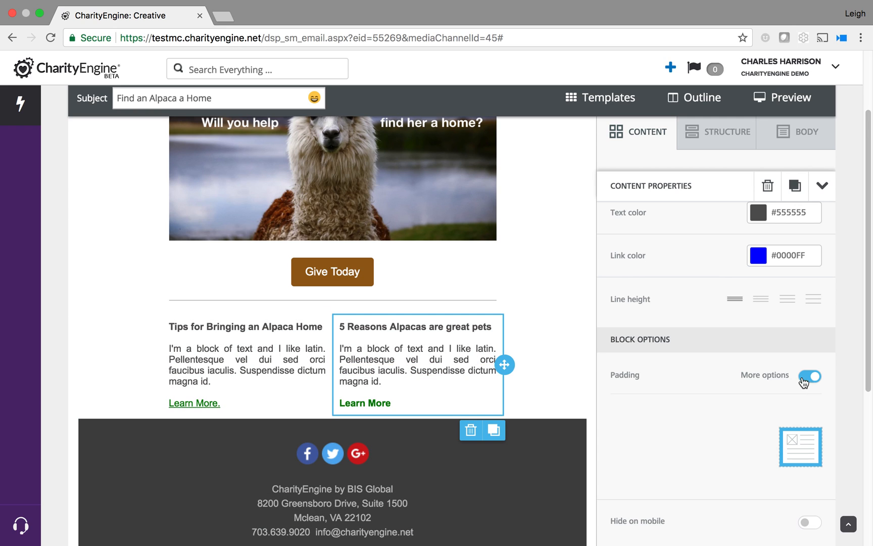
{"action": "scroll", "coordinate": [689, 394], "scroll_direction": "down", "scroll_amount": 2}
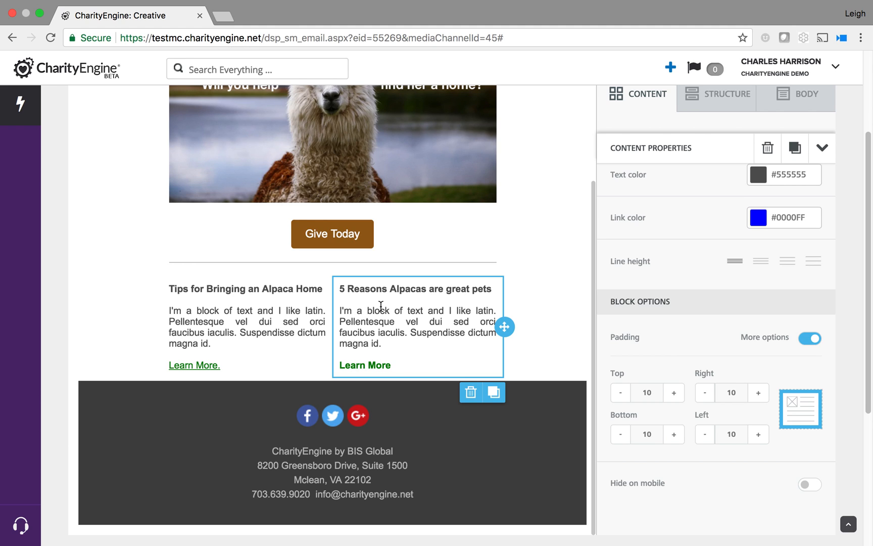
{"action": "left_click", "coordinate": [758, 435]}
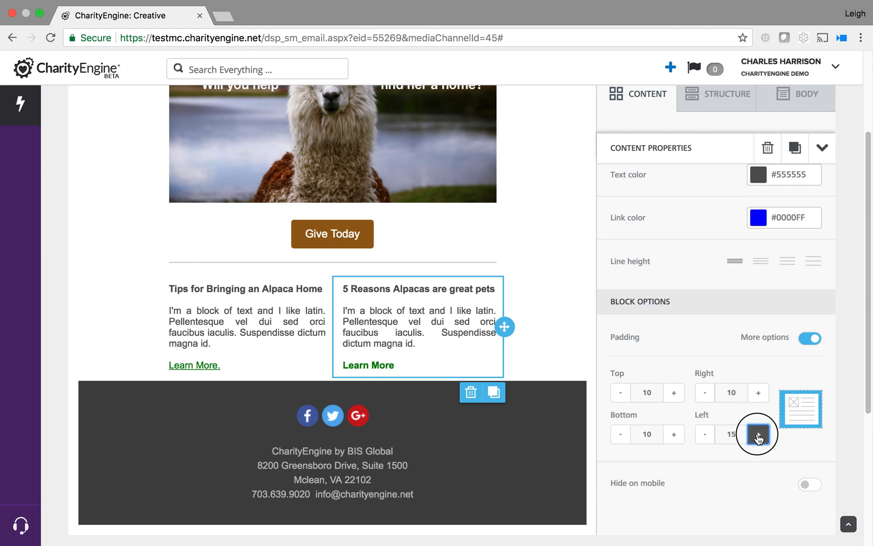
{"action": "left_click", "coordinate": [757, 435]}
{"action": "left_click", "coordinate": [758, 434]}
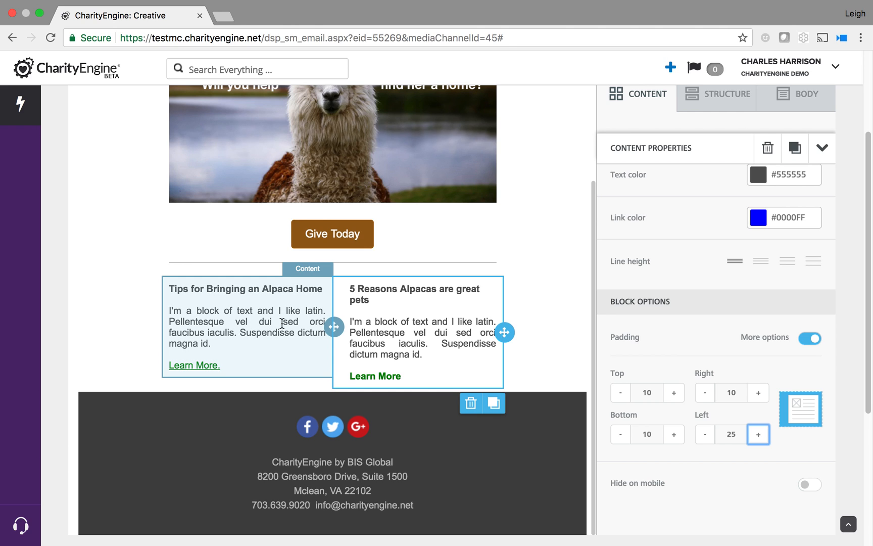
Set the right padding of the "Tips for Bringing an Alpaca Home" text block to 25, separately from its other sides.
{"action": "left_click", "coordinate": [259, 326]}
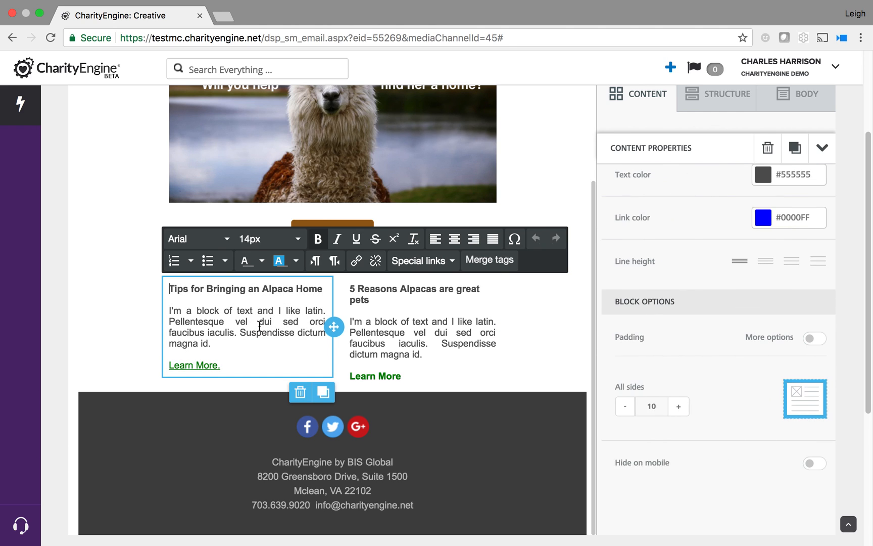
{"action": "left_click", "coordinate": [812, 337]}
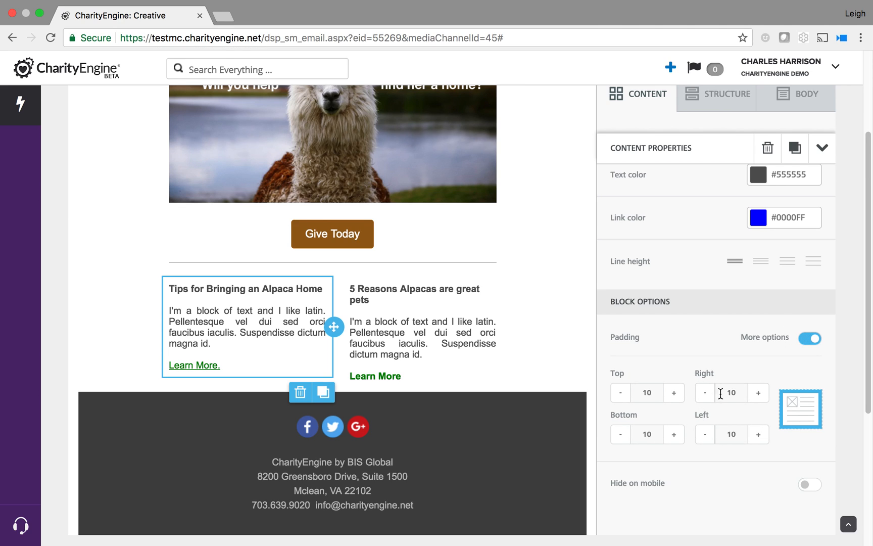
{"action": "left_click", "coordinate": [758, 393]}
{"action": "left_click", "coordinate": [759, 394]}
{"action": "left_click", "coordinate": [759, 393]}
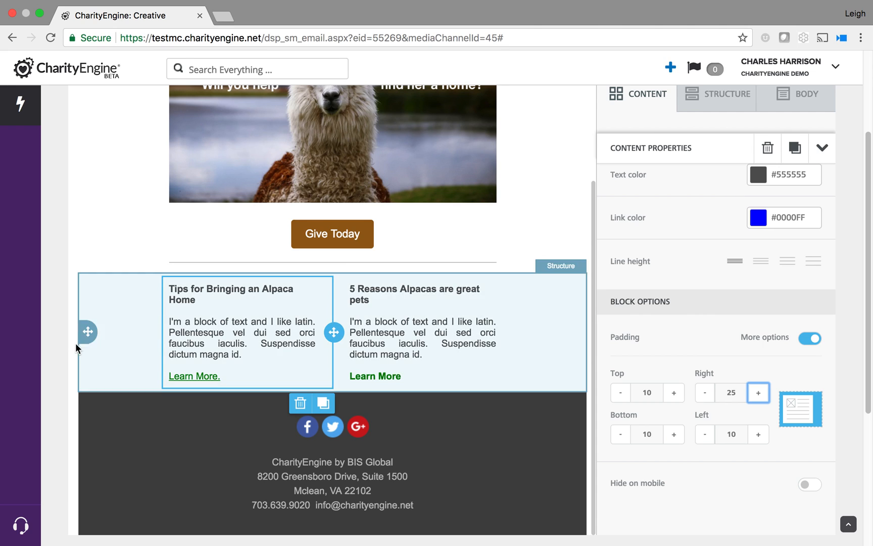
{"action": "left_click", "coordinate": [58, 253]}
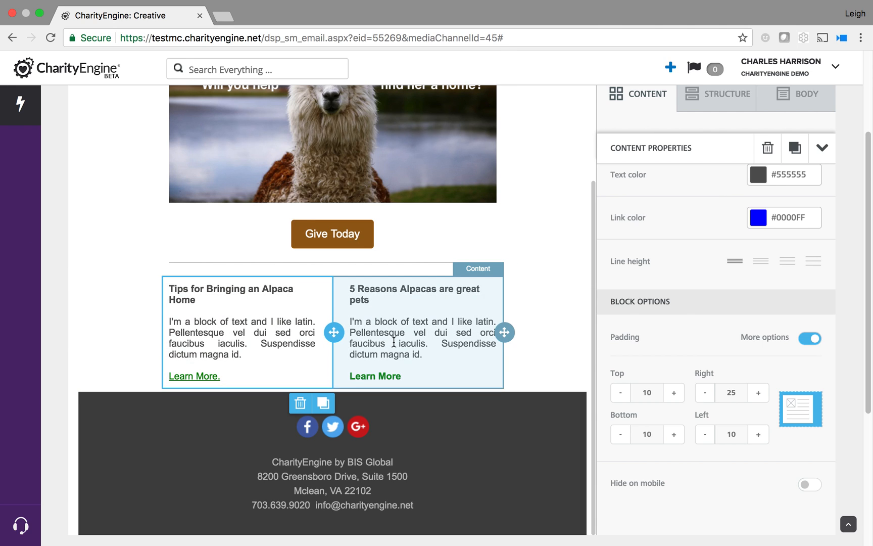
Check the padding settings of both columns in the row holding the two text blocks, and look back over the email.
{"action": "left_click", "coordinate": [547, 335]}
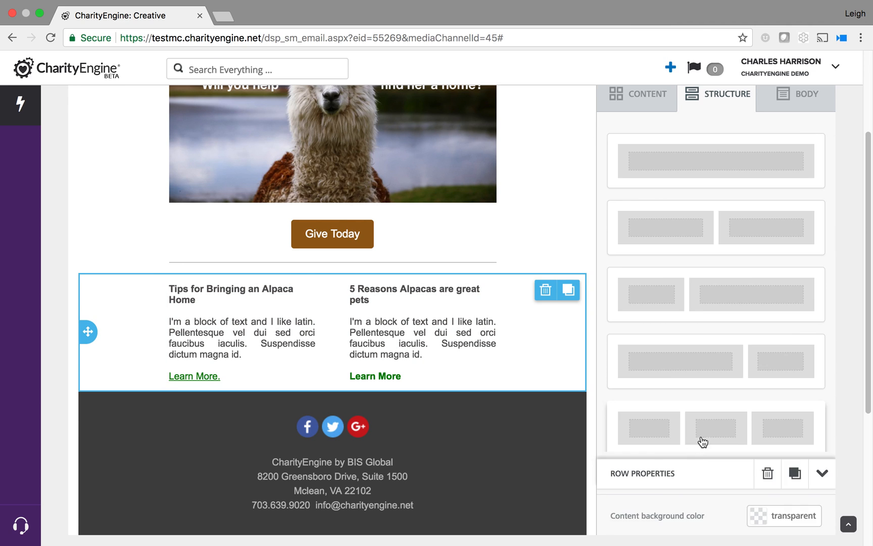
{"action": "scroll", "coordinate": [702, 437], "scroll_direction": "down", "scroll_amount": 3}
{"action": "scroll", "coordinate": [705, 437], "scroll_direction": "down", "scroll_amount": 2}
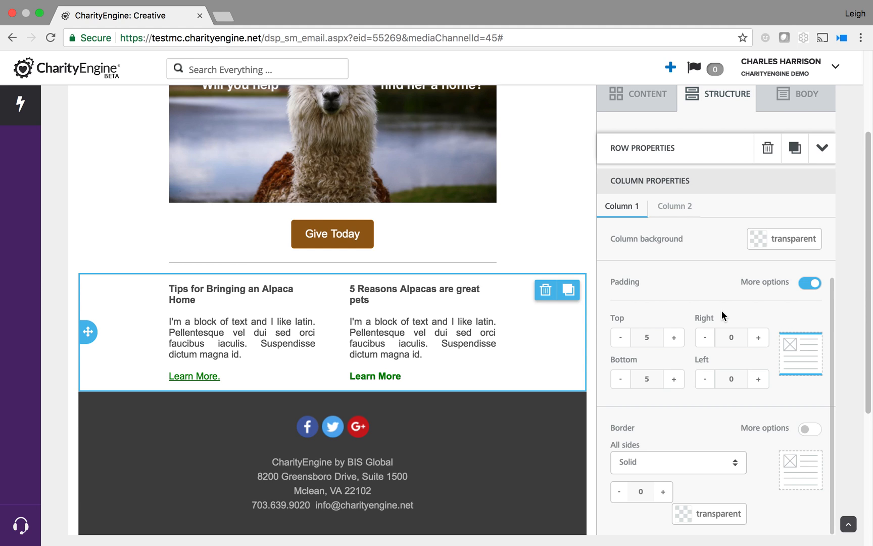
{"action": "left_click", "coordinate": [674, 205]}
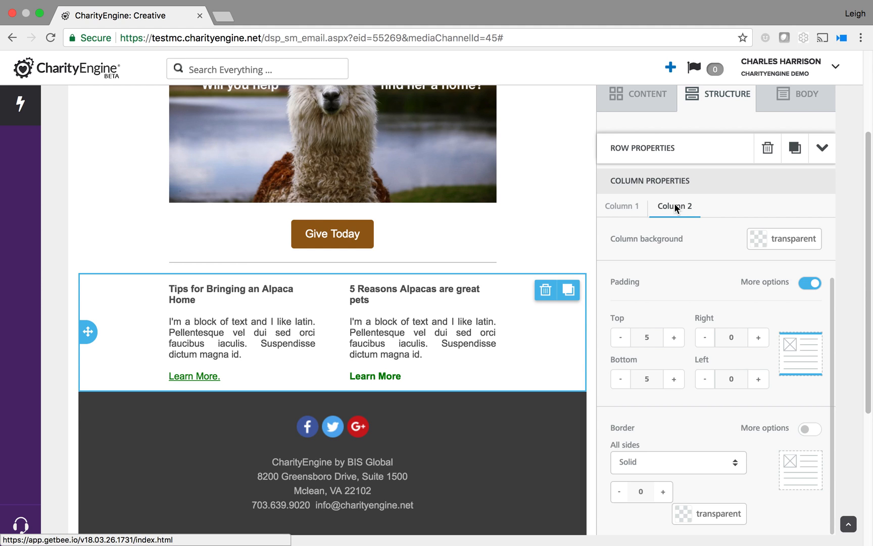
{"action": "left_click", "coordinate": [645, 207]}
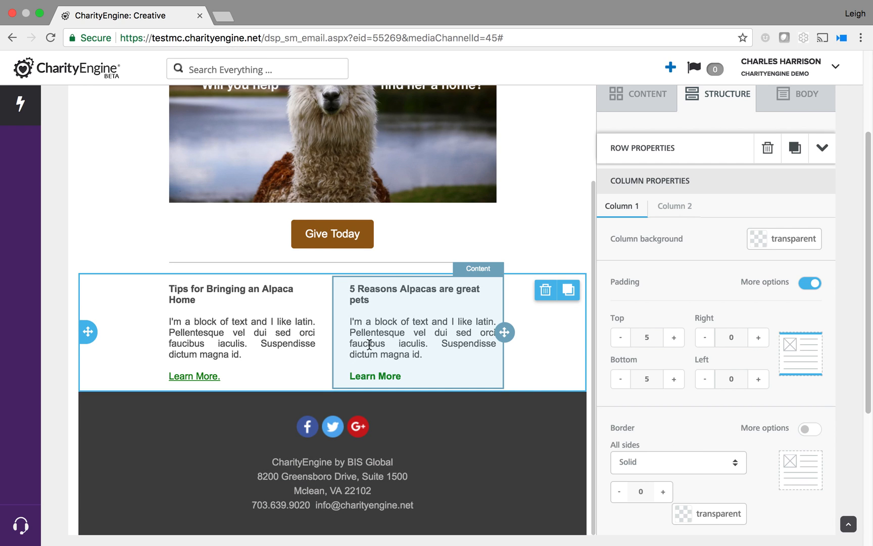
{"action": "scroll", "coordinate": [369, 344], "scroll_direction": "up", "scroll_amount": 1}
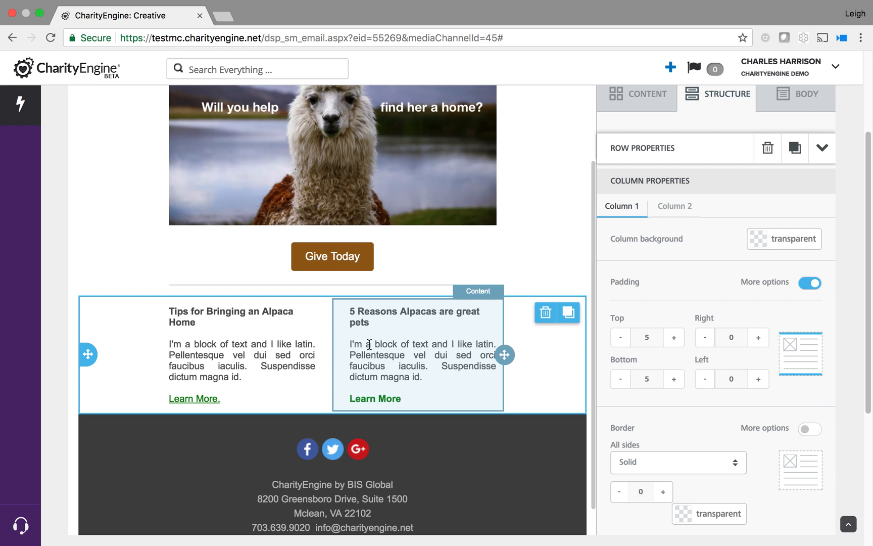
{"action": "scroll", "coordinate": [369, 343], "scroll_direction": "up", "scroll_amount": 3}
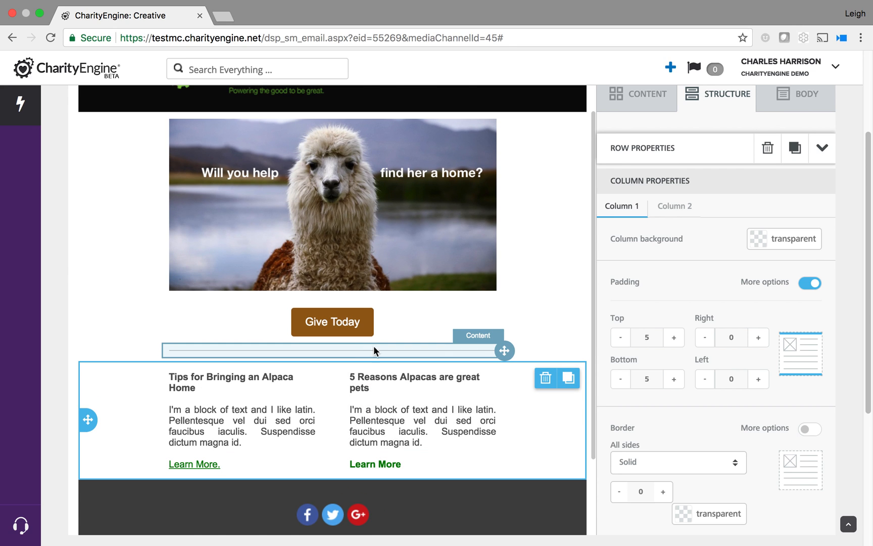
{"action": "scroll", "coordinate": [547, 300], "scroll_direction": "up", "scroll_amount": 4}
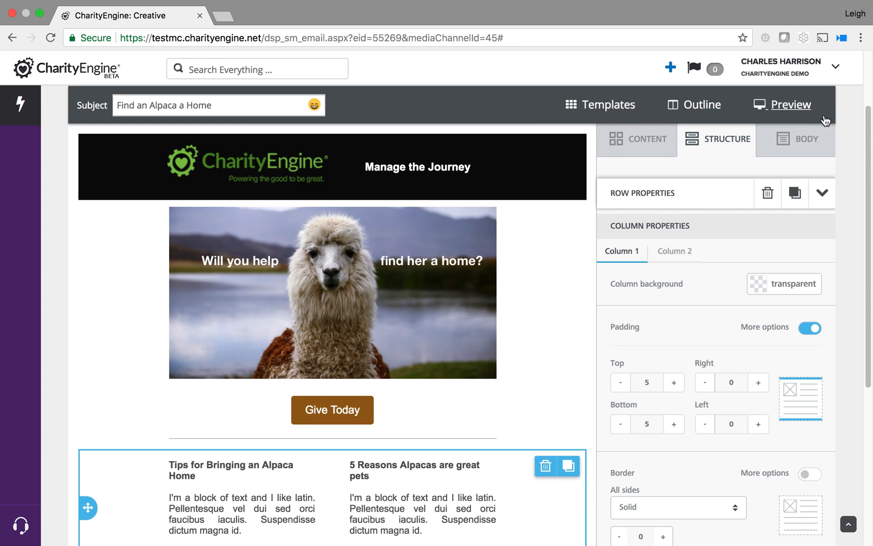
Insert a row with a narrow first column and a wide second column between the divider and the two text blocks.
{"action": "left_click", "coordinate": [659, 146]}
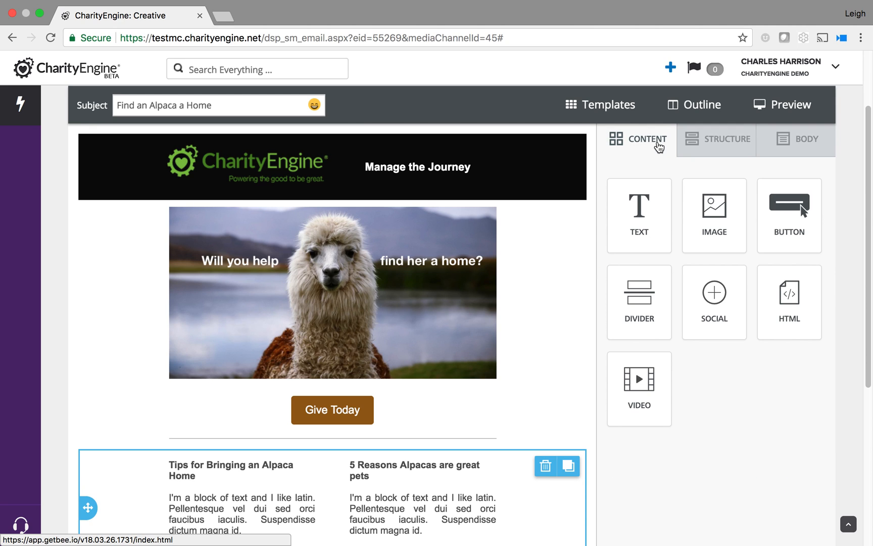
{"action": "left_click", "coordinate": [727, 140]}
{"action": "scroll", "coordinate": [696, 360], "scroll_direction": "down", "scroll_amount": 2}
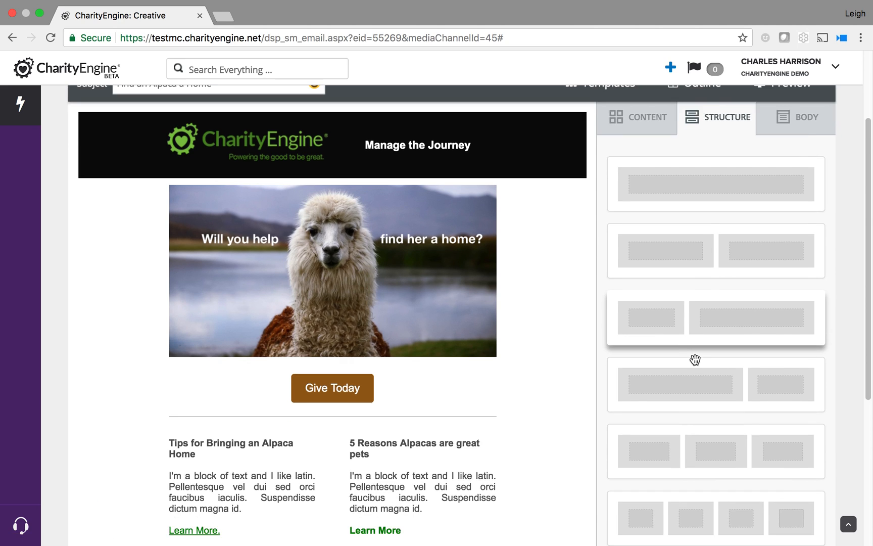
{"action": "scroll", "coordinate": [696, 360], "scroll_direction": "down", "scroll_amount": 2}
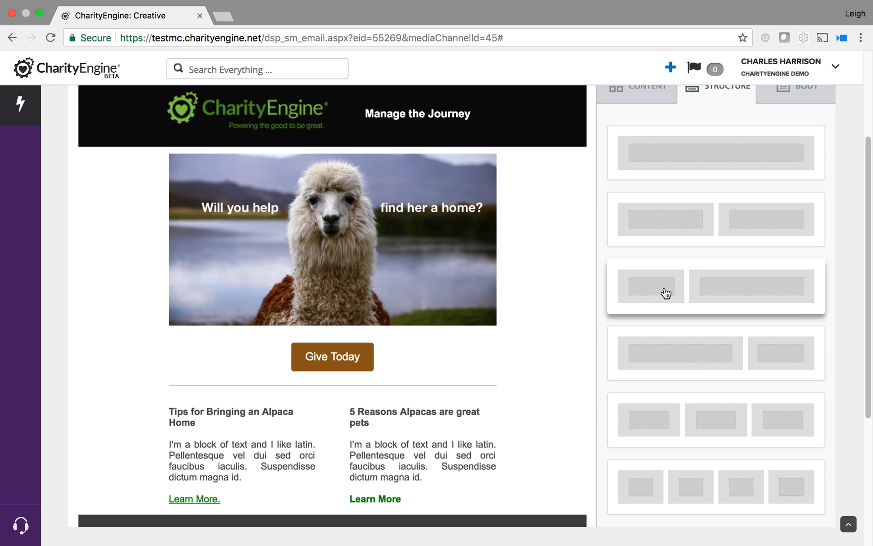
{"action": "left_click_drag", "start_coordinate": [689, 289], "coordinate": [411, 382]}
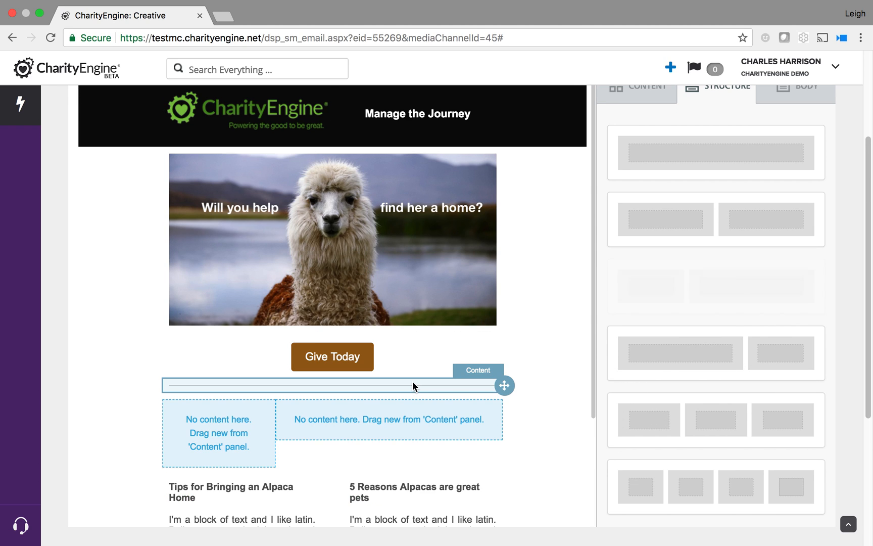
Place an image block in the new row's narrow column and a text block in its wide column.
{"action": "left_click", "coordinate": [651, 103]}
{"action": "left_click_drag", "start_coordinate": [715, 162], "coordinate": [200, 421]}
{"action": "left_click_drag", "start_coordinate": [644, 195], "coordinate": [378, 426]}
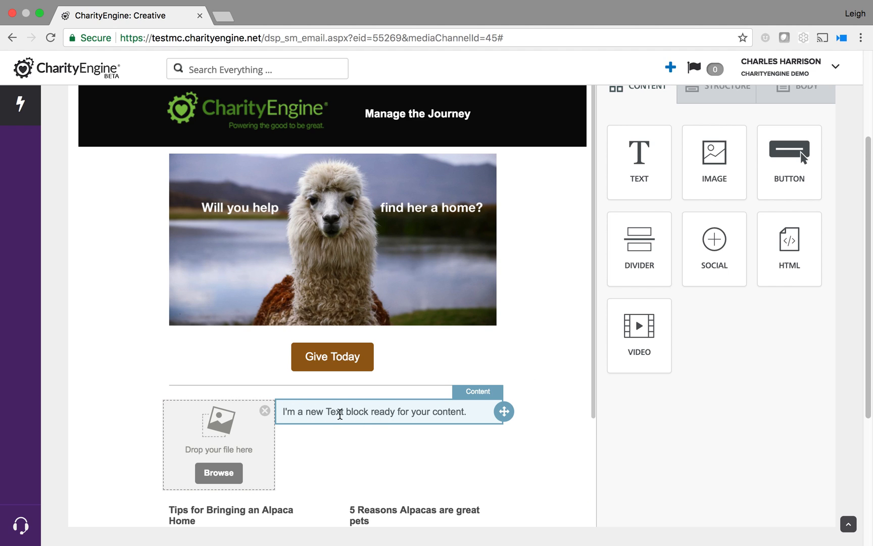
Set the new text block's top padding to 45, separately from its other sides.
{"action": "left_click", "coordinate": [345, 411]}
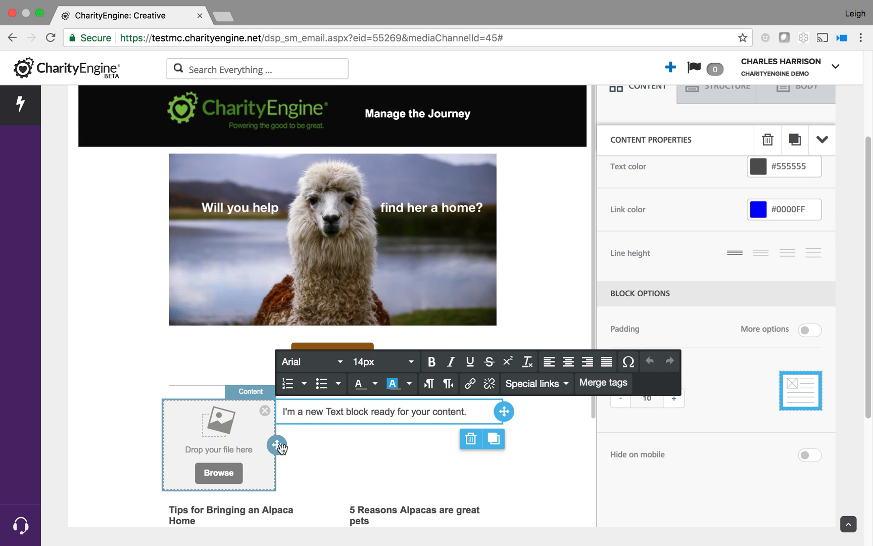
{"action": "left_click", "coordinate": [737, 346]}
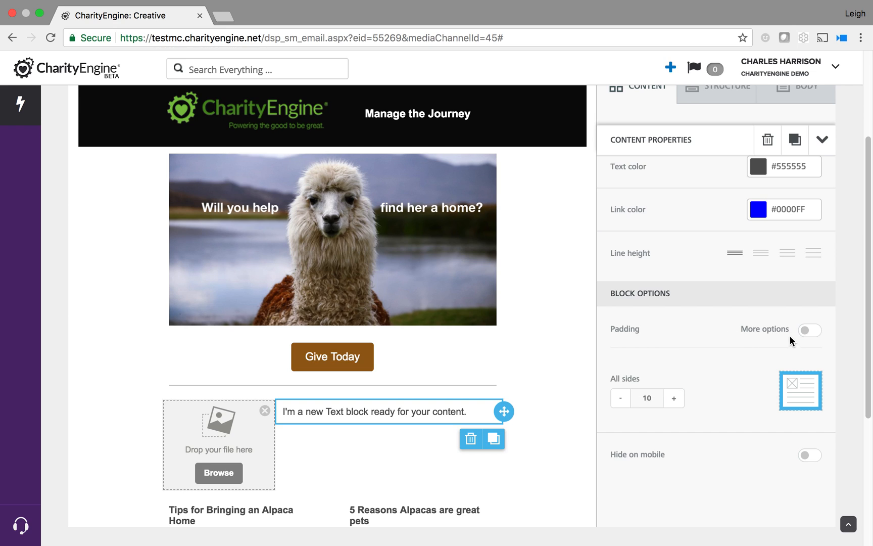
{"action": "left_click", "coordinate": [809, 330]}
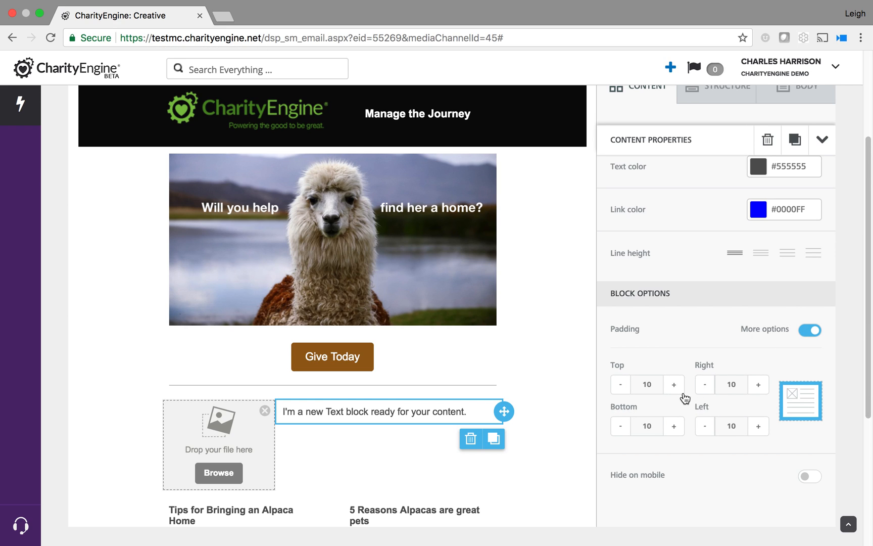
{"action": "left_click", "coordinate": [674, 385]}
{"action": "left_click", "coordinate": [674, 384]}
{"action": "left_click", "coordinate": [673, 384]}
{"action": "left_click", "coordinate": [674, 385]}
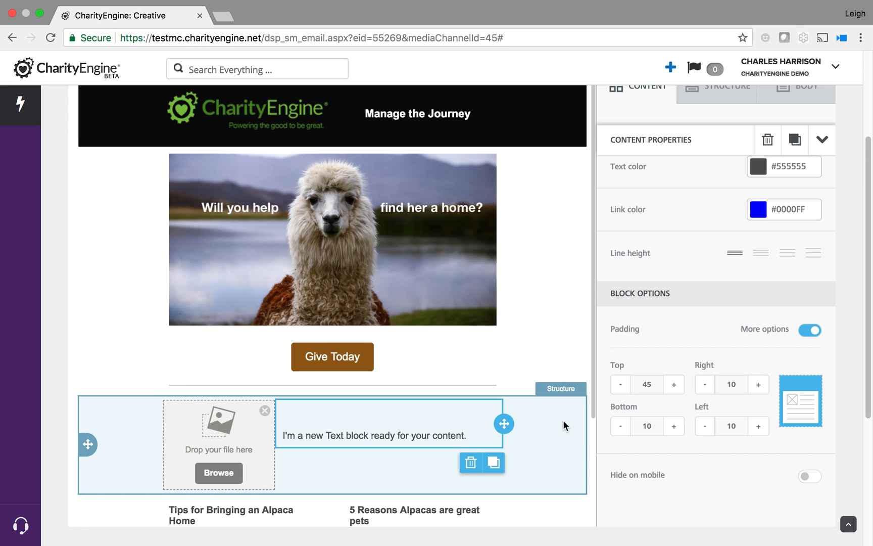
Delete the row containing the empty image placeholder and the new text block.
{"action": "left_click", "coordinate": [563, 420]}
{"action": "left_click", "coordinate": [544, 415]}
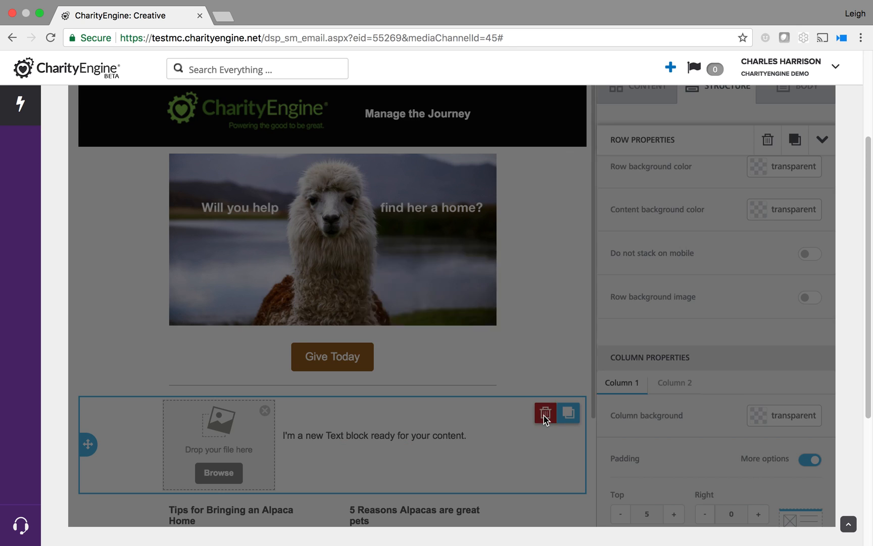
{"action": "left_click", "coordinate": [520, 334]}
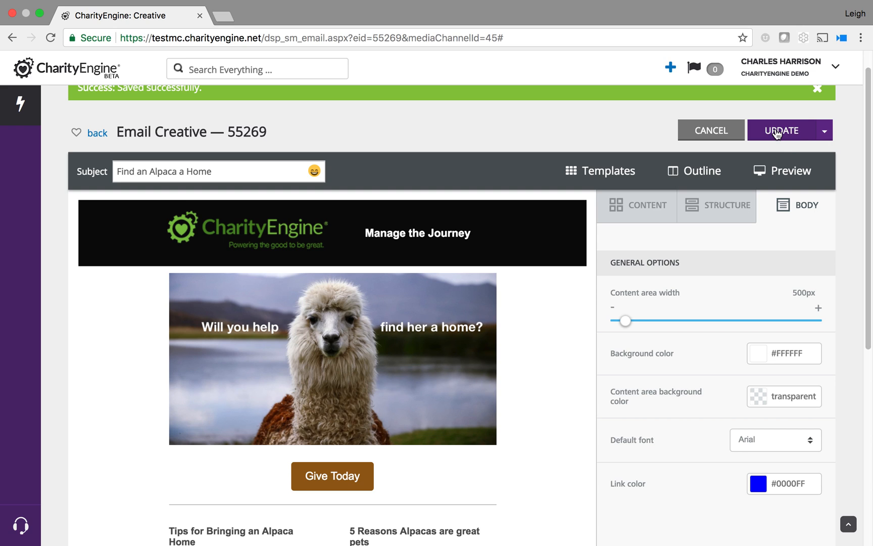
Save the email creative and widen its content area to 590px.
{"action": "left_click", "coordinate": [776, 133]}
{"action": "left_click_drag", "start_coordinate": [625, 319], "coordinate": [669, 320]}
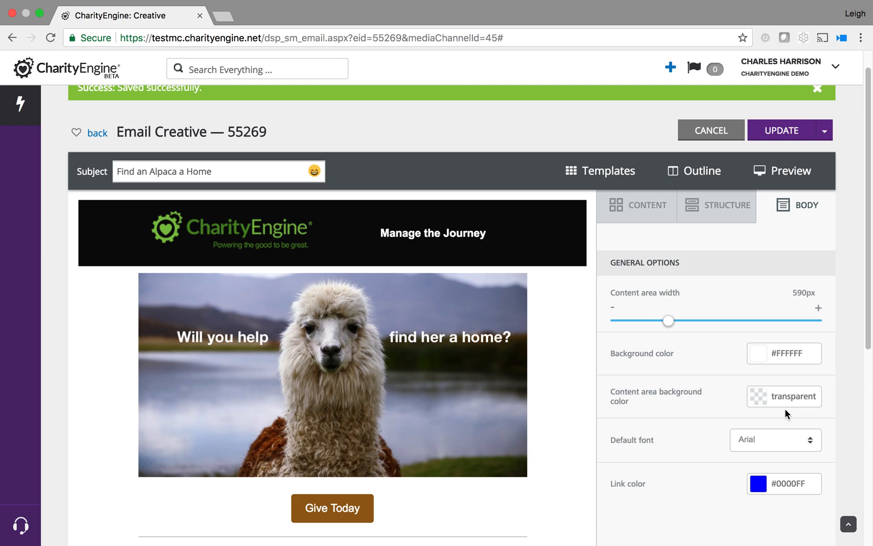
{"action": "scroll", "coordinate": [695, 438], "scroll_direction": "down", "scroll_amount": 1}
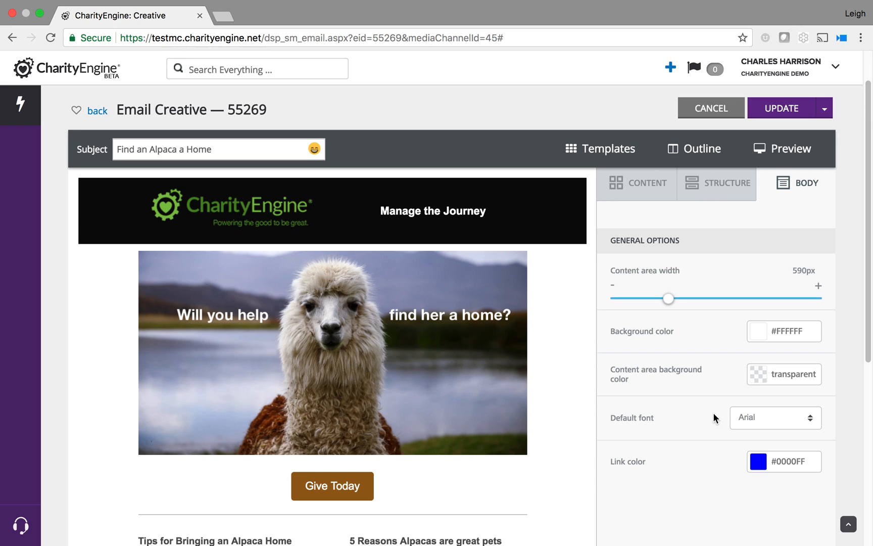
Start sending the creative as a quick email blast and look over its recipient and delivery settings.
{"action": "left_click", "coordinate": [824, 108]}
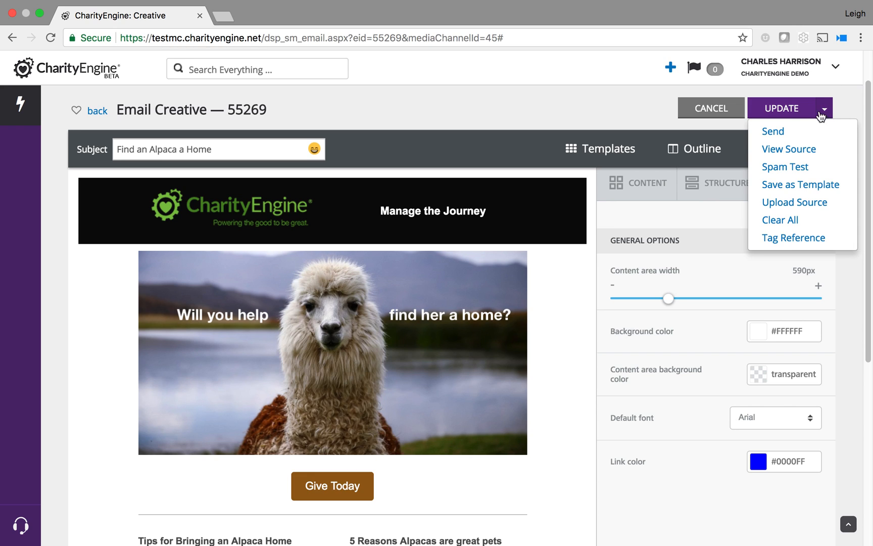
{"action": "left_click", "coordinate": [774, 134]}
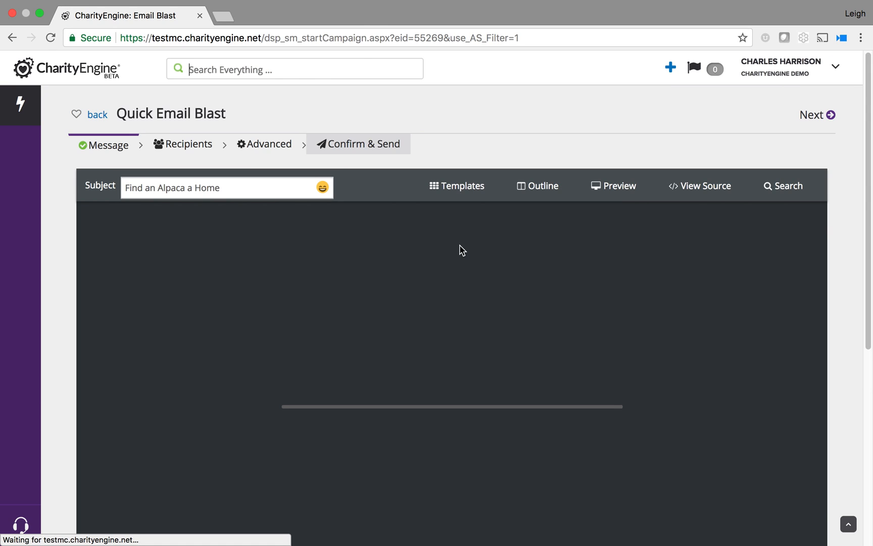
{"action": "left_click", "coordinate": [186, 145]}
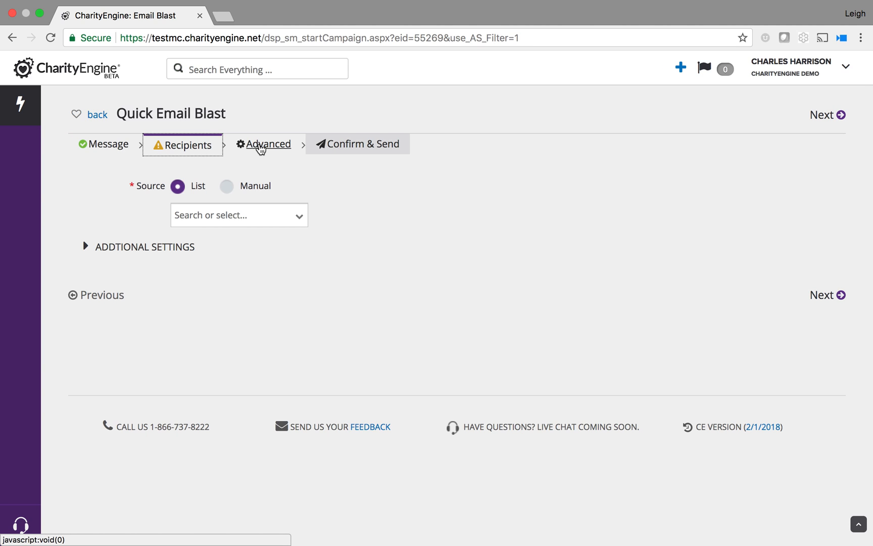
{"action": "left_click", "coordinate": [260, 145]}
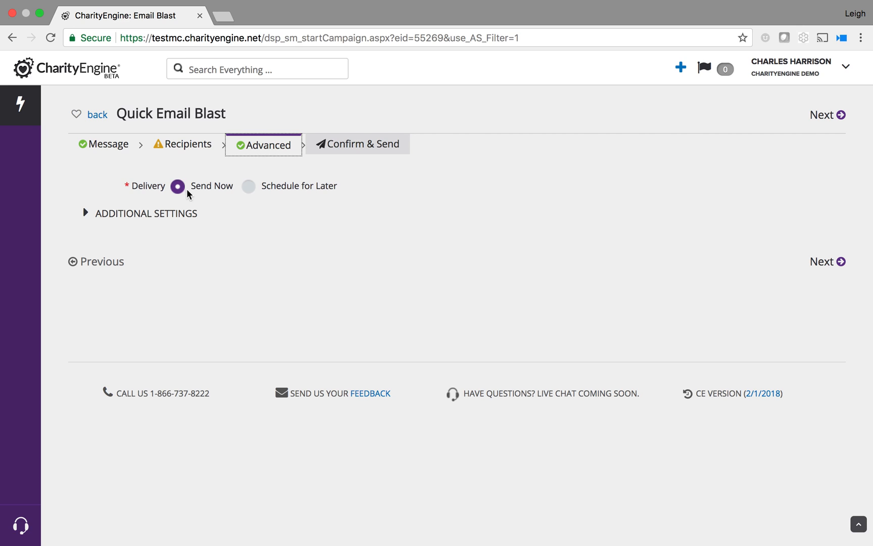
{"action": "left_click", "coordinate": [344, 142]}
Search the recipient lists by the tester's first name, choose their "for Testing List" list, and bring up the blast's final confirmation details.
{"action": "left_click", "coordinate": [185, 146]}
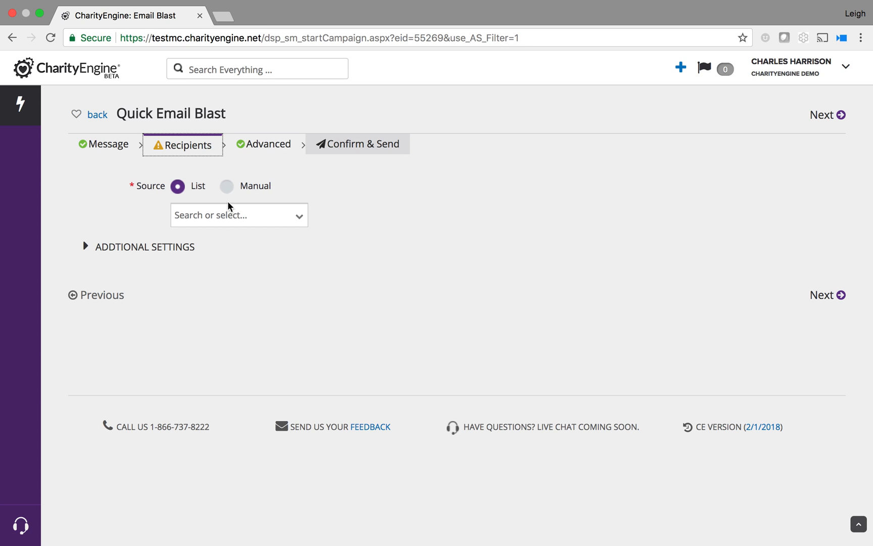
{"action": "left_click", "coordinate": [267, 219]}
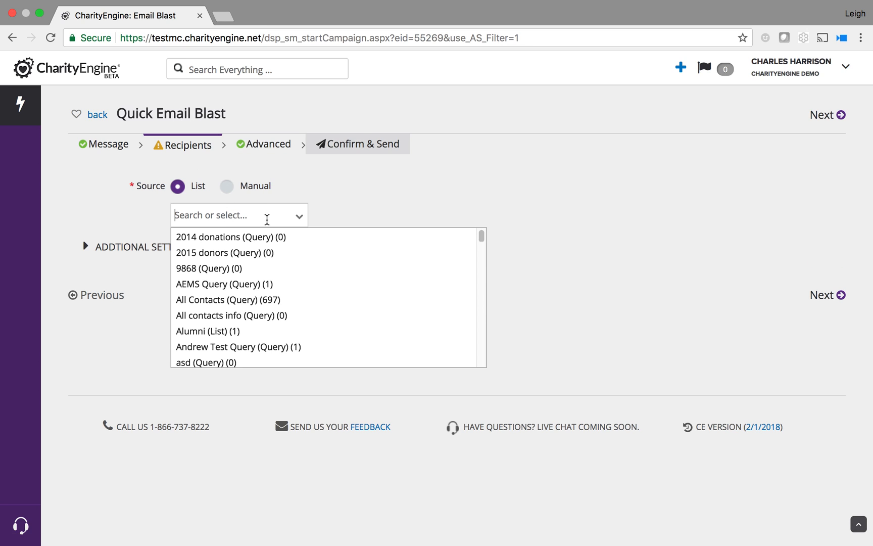
{"action": "scroll", "coordinate": [254, 288], "scroll_direction": "down", "scroll_amount": 20}
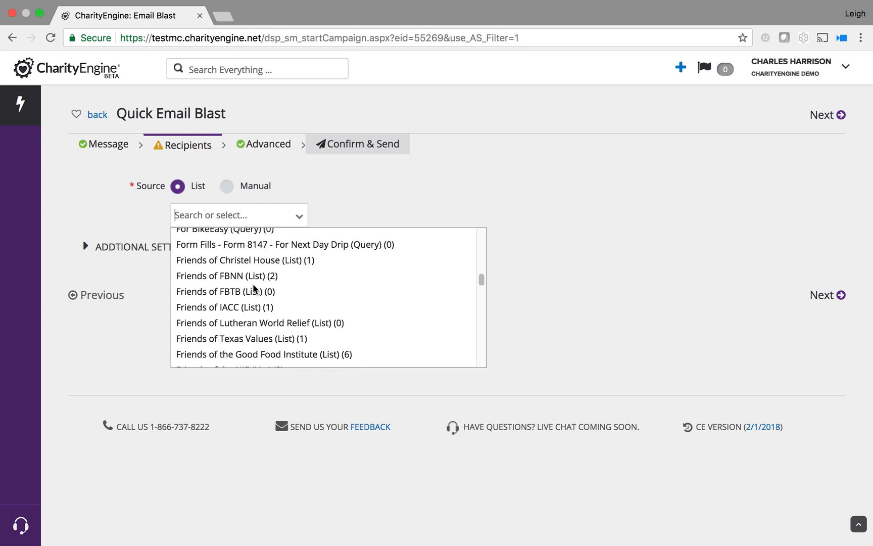
{"action": "scroll", "coordinate": [254, 288], "scroll_direction": "down", "scroll_amount": 20}
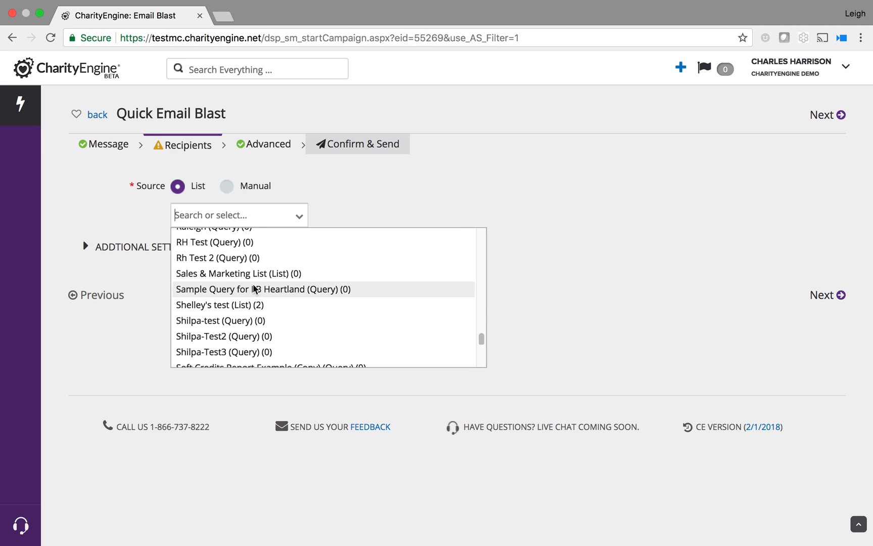
{"action": "scroll", "coordinate": [254, 285], "scroll_direction": "up", "scroll_amount": 10}
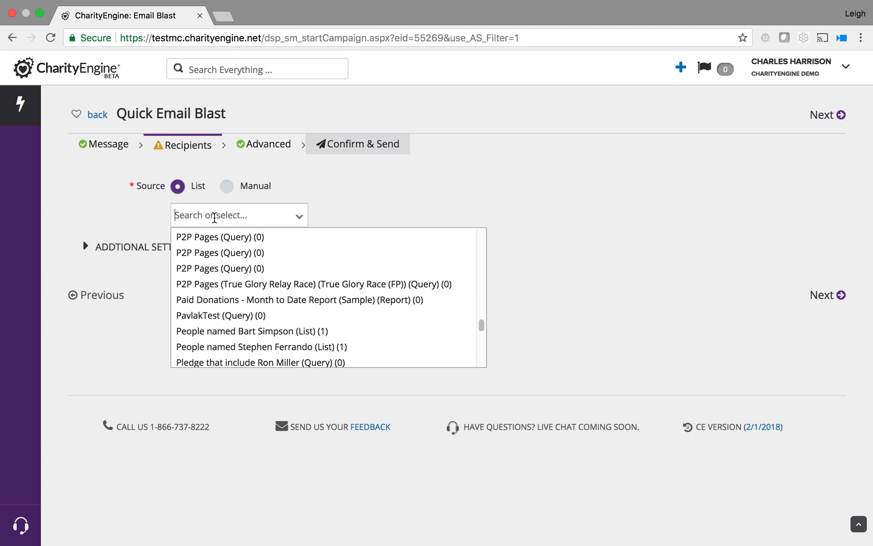
{"action": "type", "text": "leigh"}
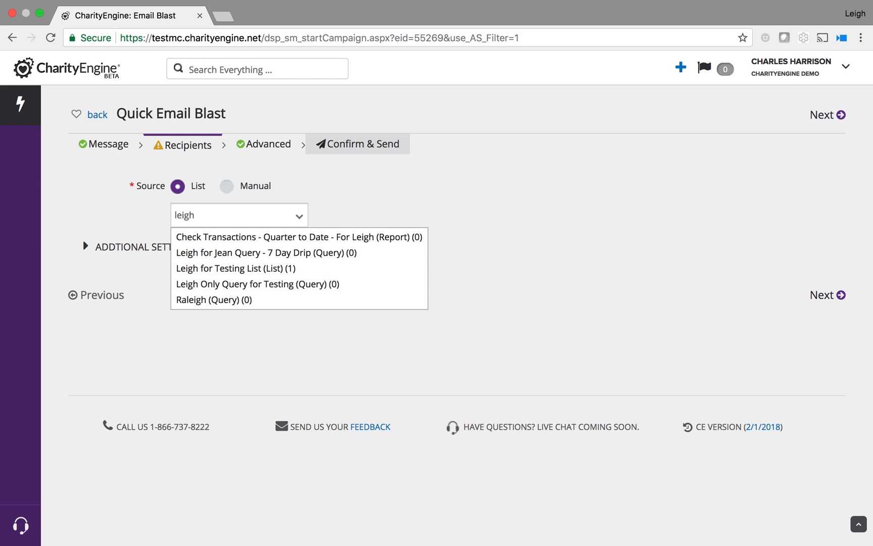
{"action": "left_click", "coordinate": [232, 269]}
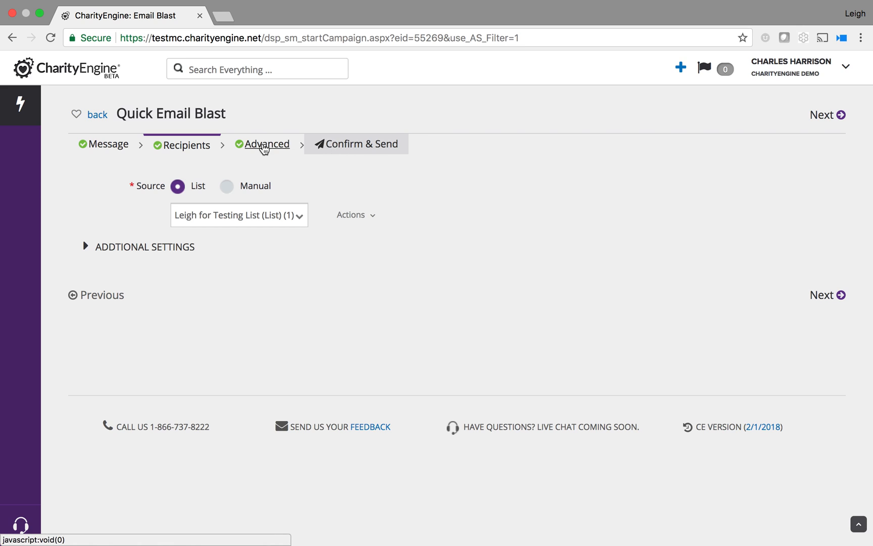
{"action": "left_click", "coordinate": [276, 147]}
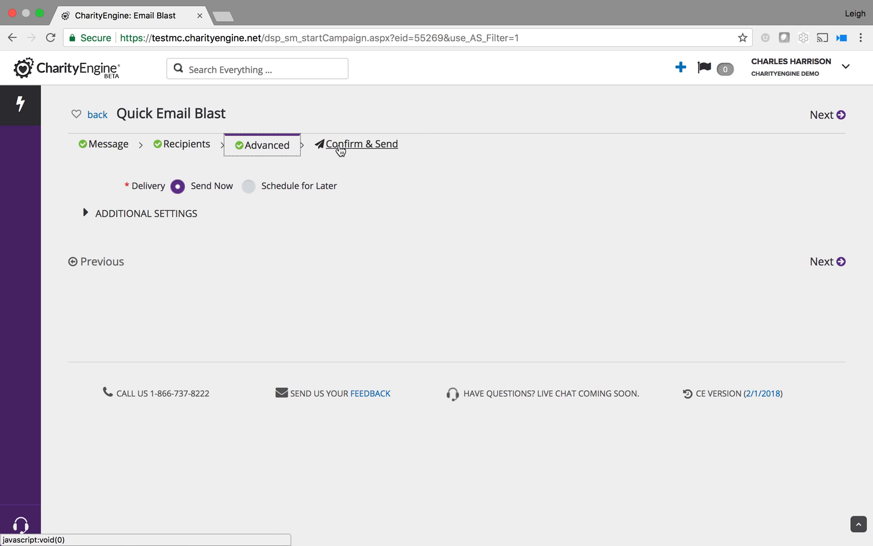
{"action": "left_click", "coordinate": [337, 147]}
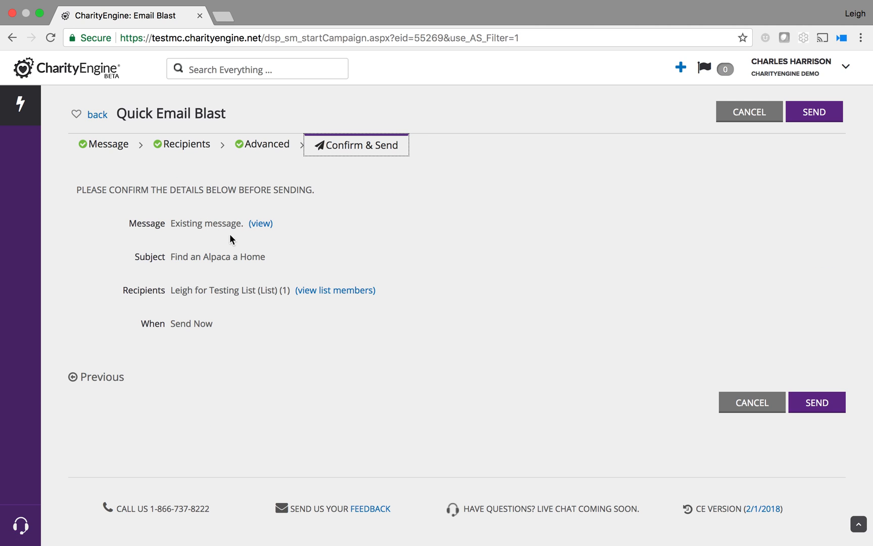